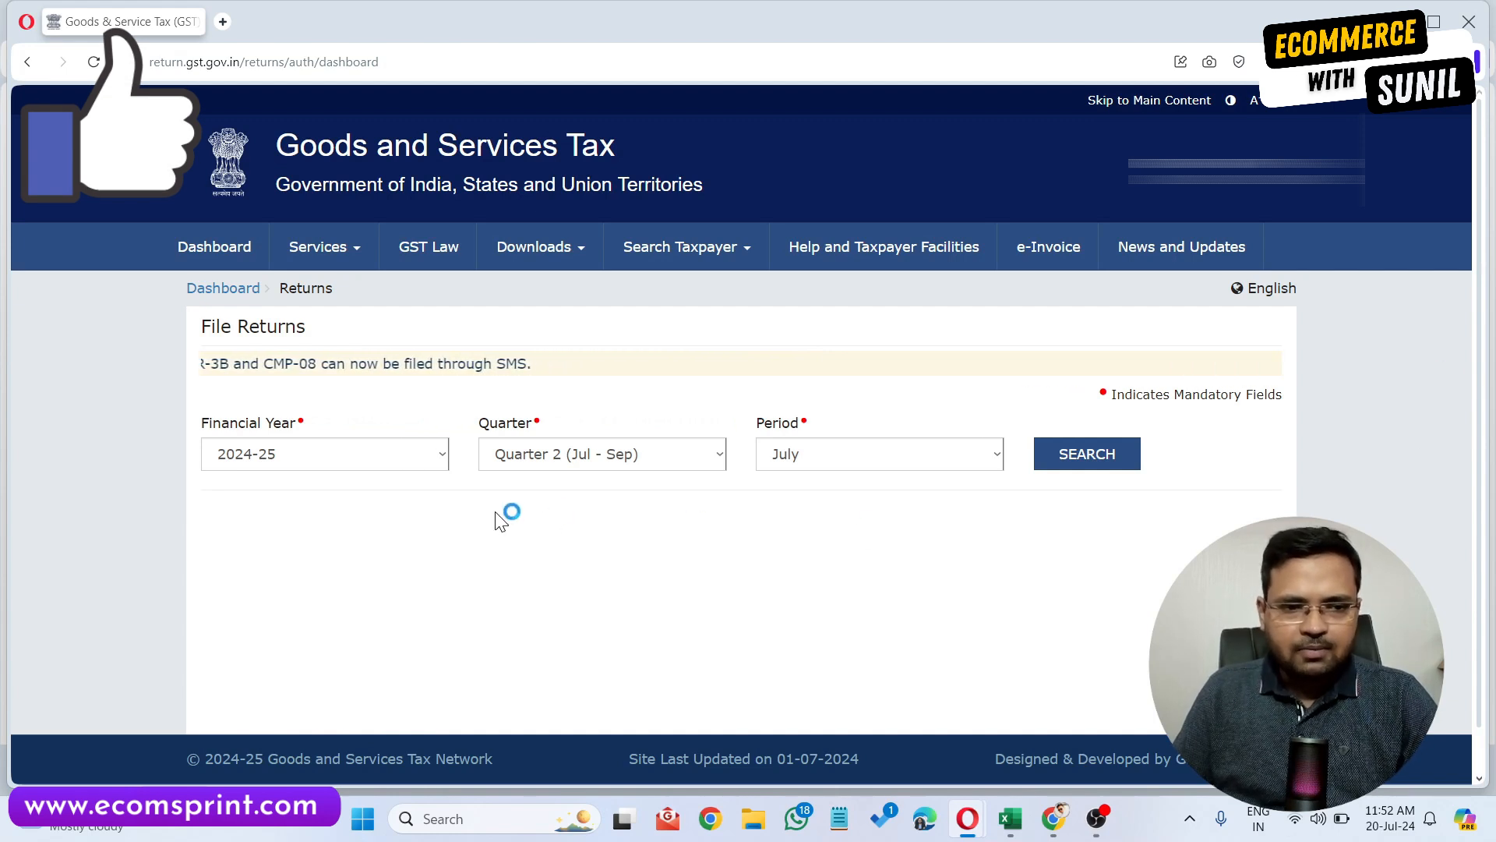
Search the returns for financial year 2024-25, Quarter 1 (Apr - Jun), period June.
{"action": "left_click", "coordinate": [327, 250]}
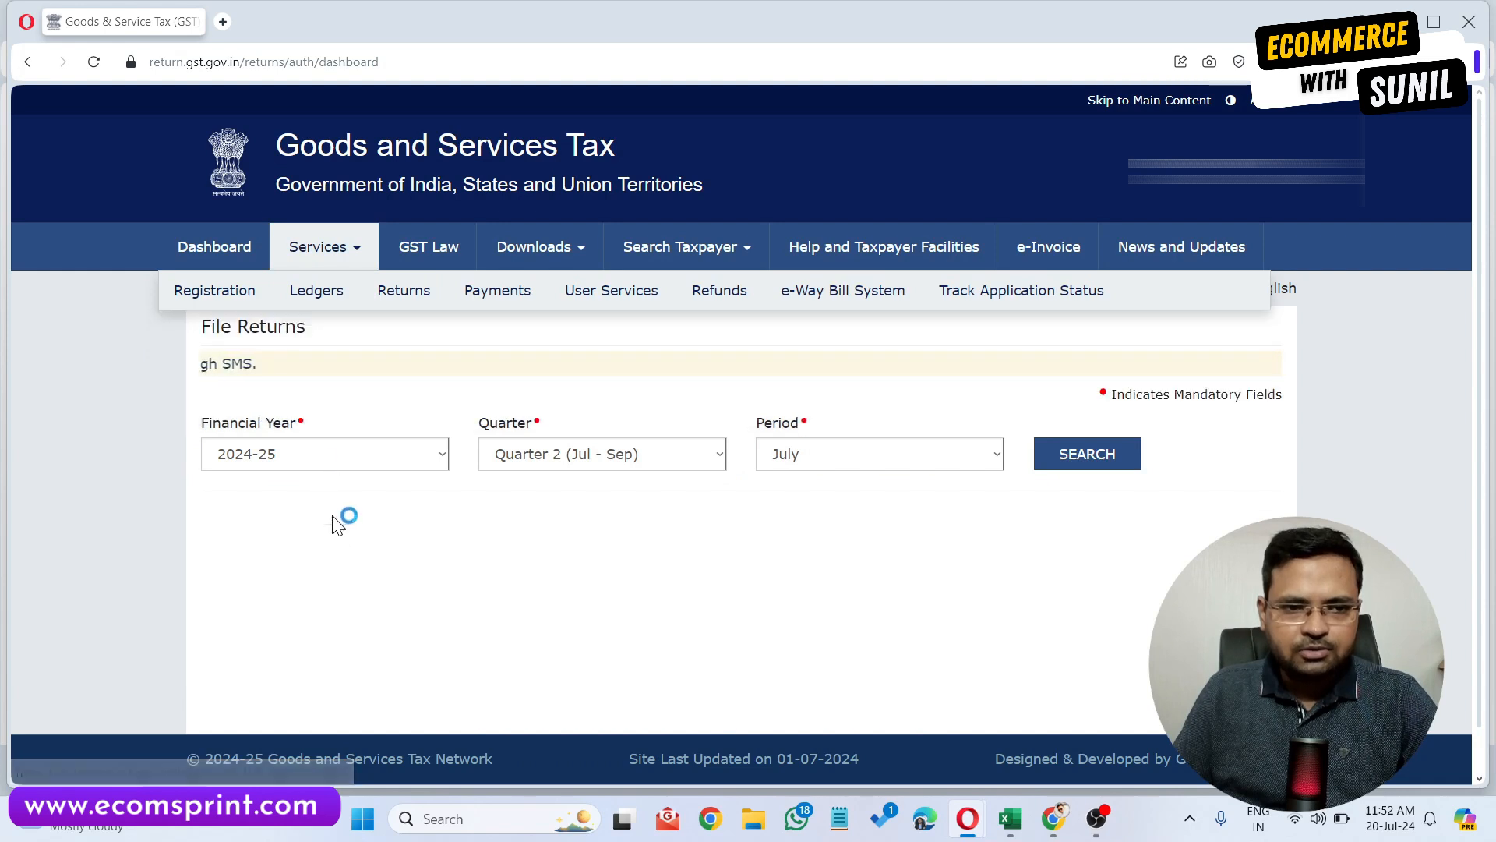
{"action": "left_click", "coordinate": [642, 466]}
{"action": "left_click", "coordinate": [623, 479]}
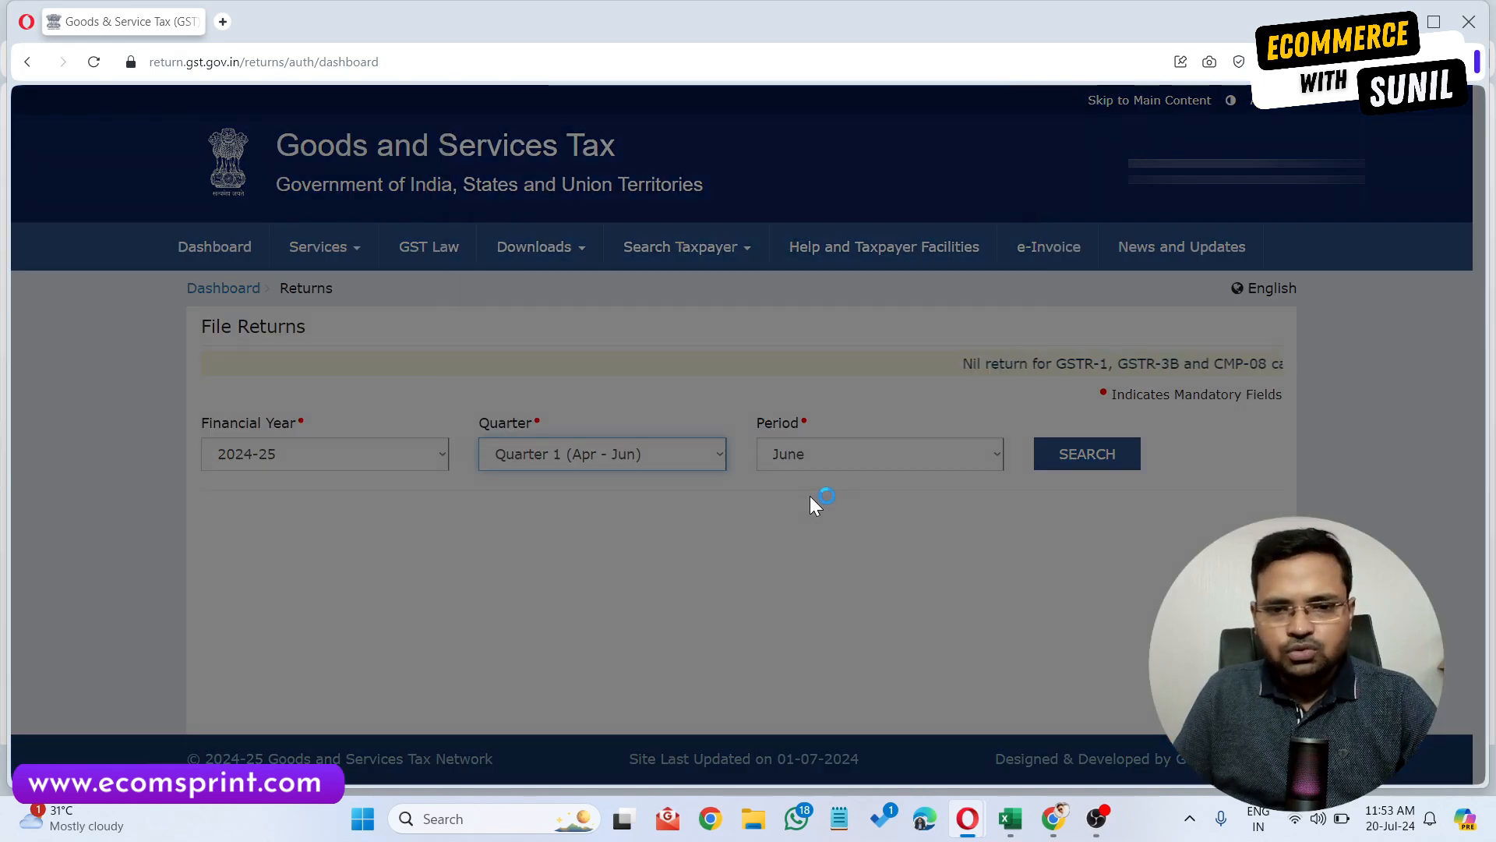
{"action": "left_click", "coordinate": [818, 402]}
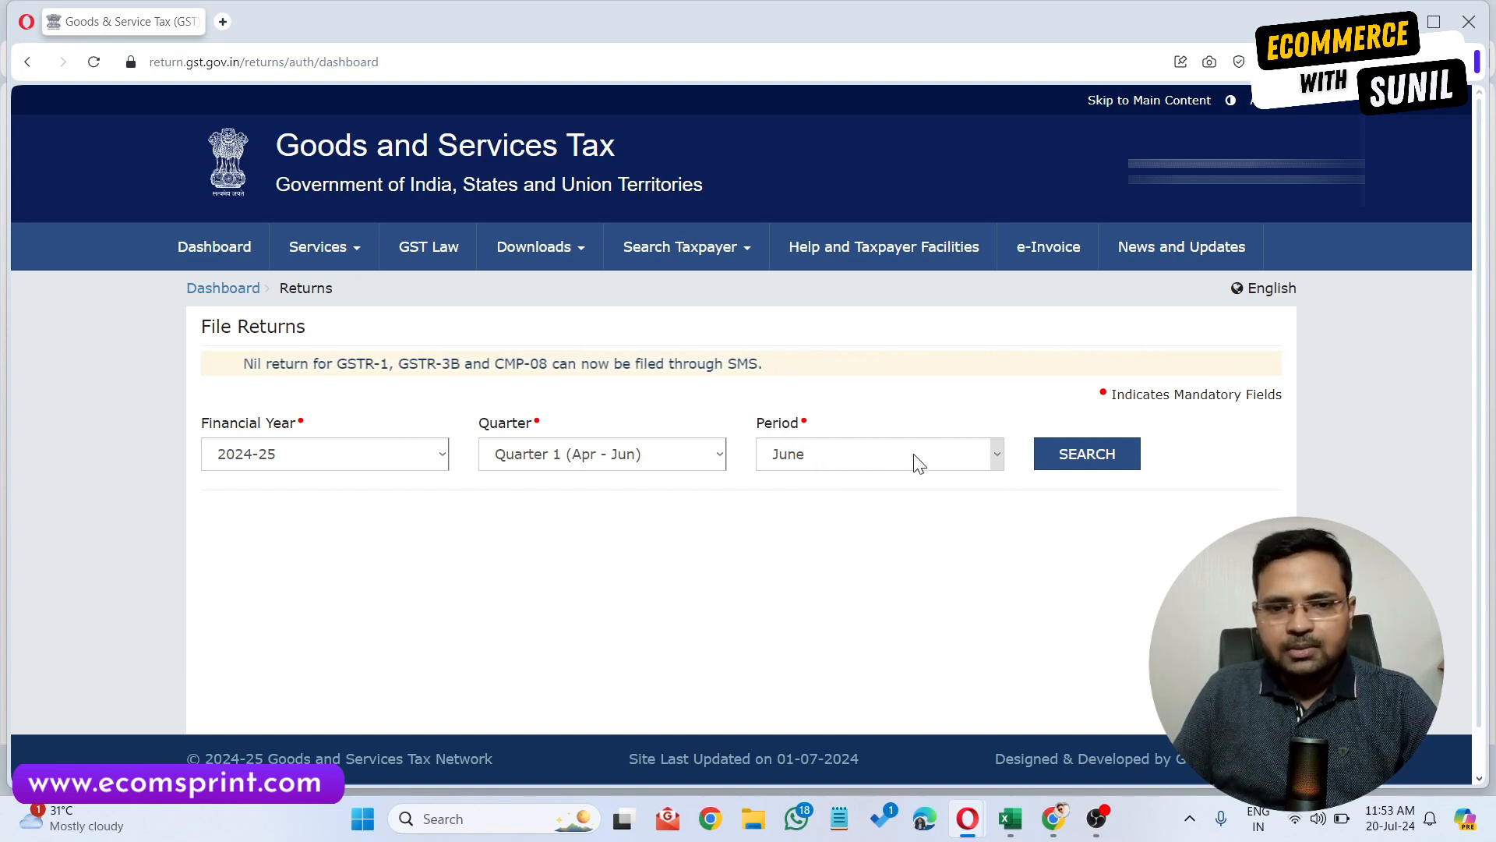
{"action": "left_click", "coordinate": [1087, 455]}
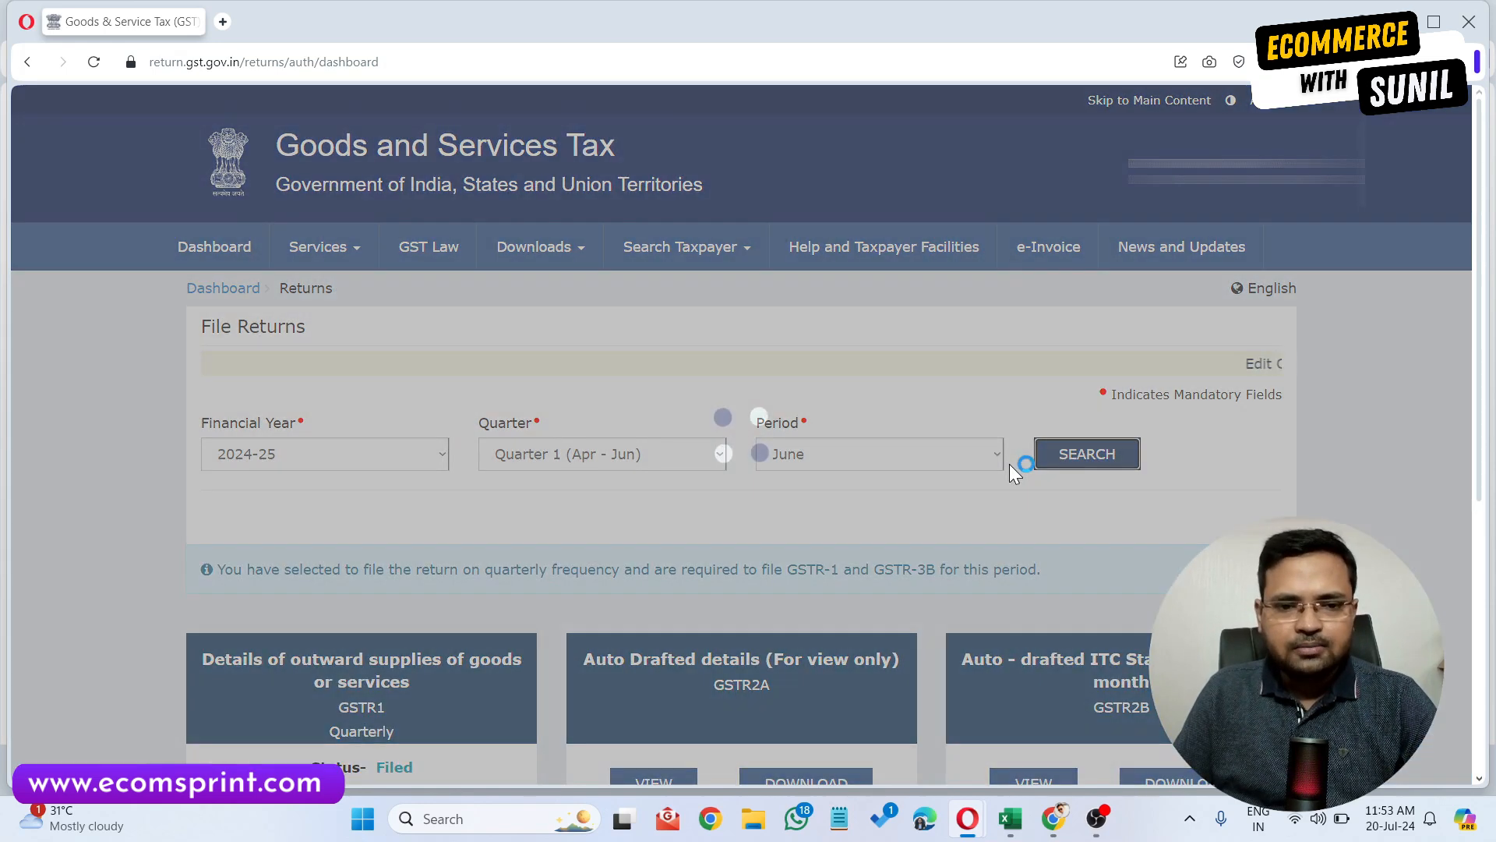
Open the view of the filed quarterly GSTR-1 and its summary.
{"action": "scroll", "coordinate": [330, 228], "scroll_direction": "down", "scroll_amount": 5}
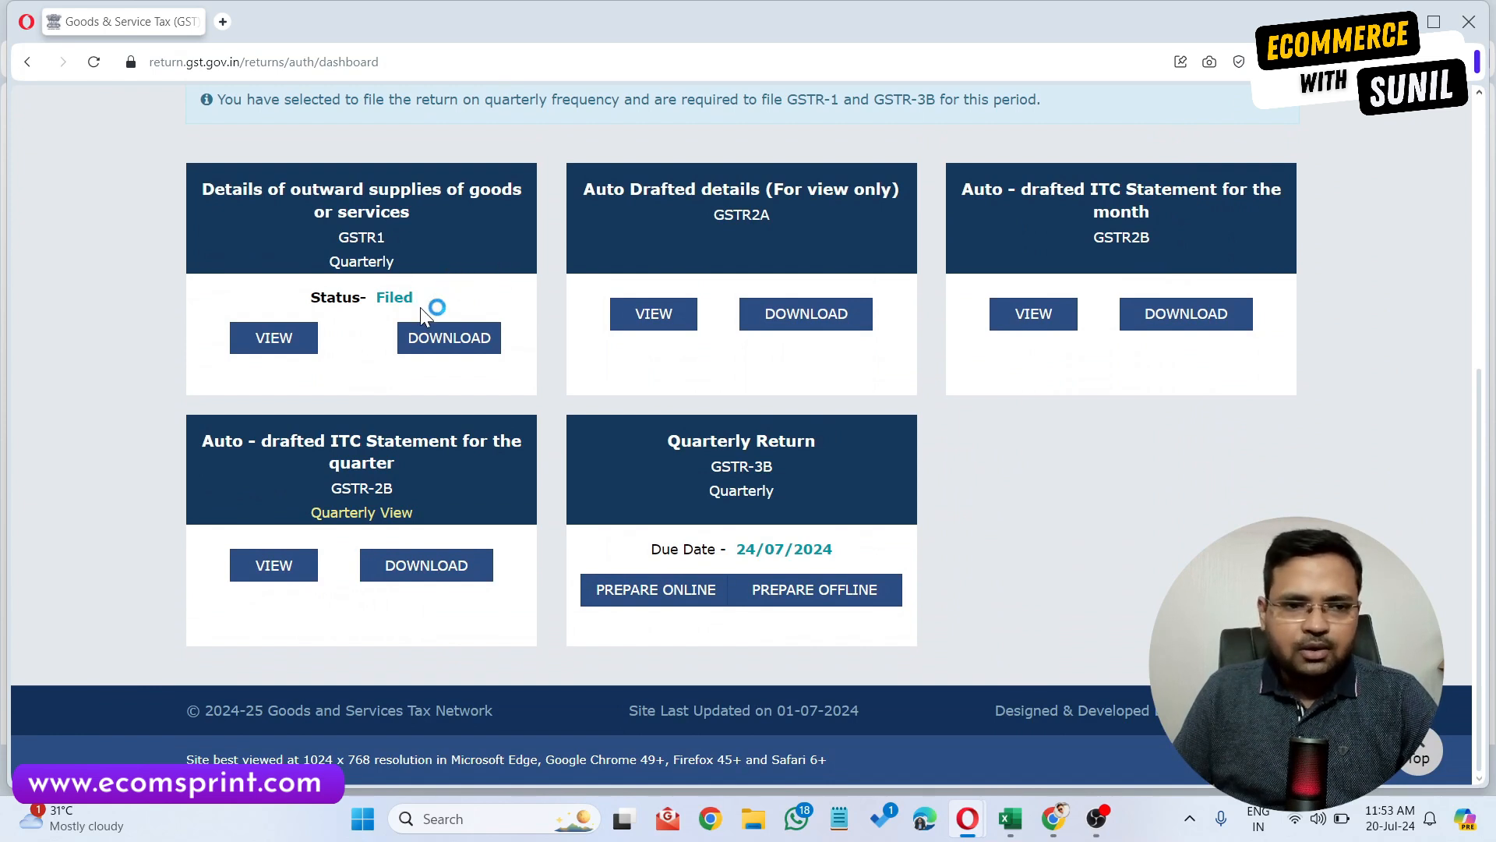
{"action": "left_click", "coordinate": [277, 340]}
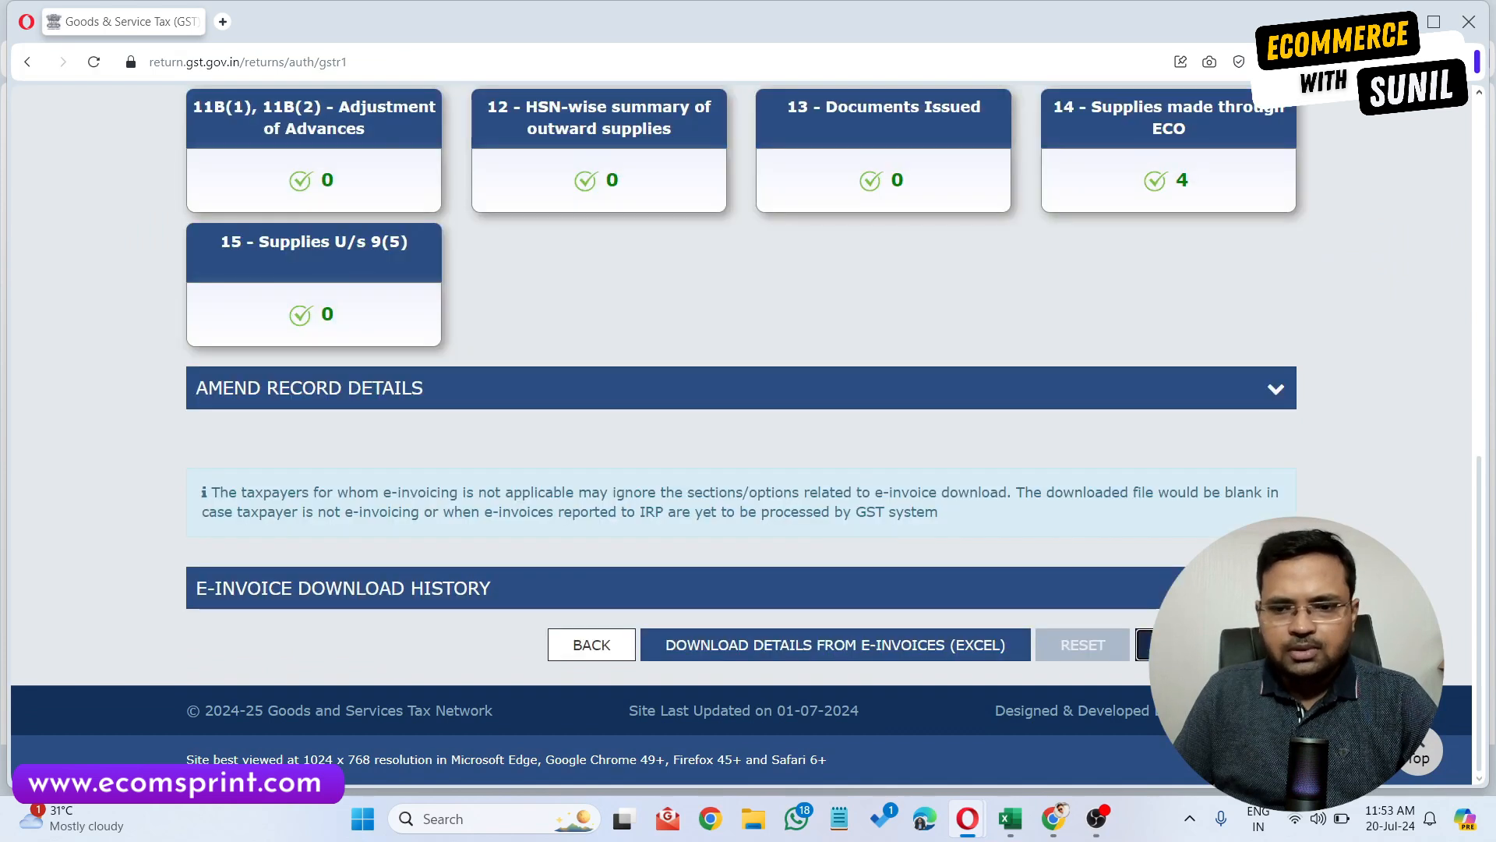
{"action": "left_click", "coordinate": [1192, 644]}
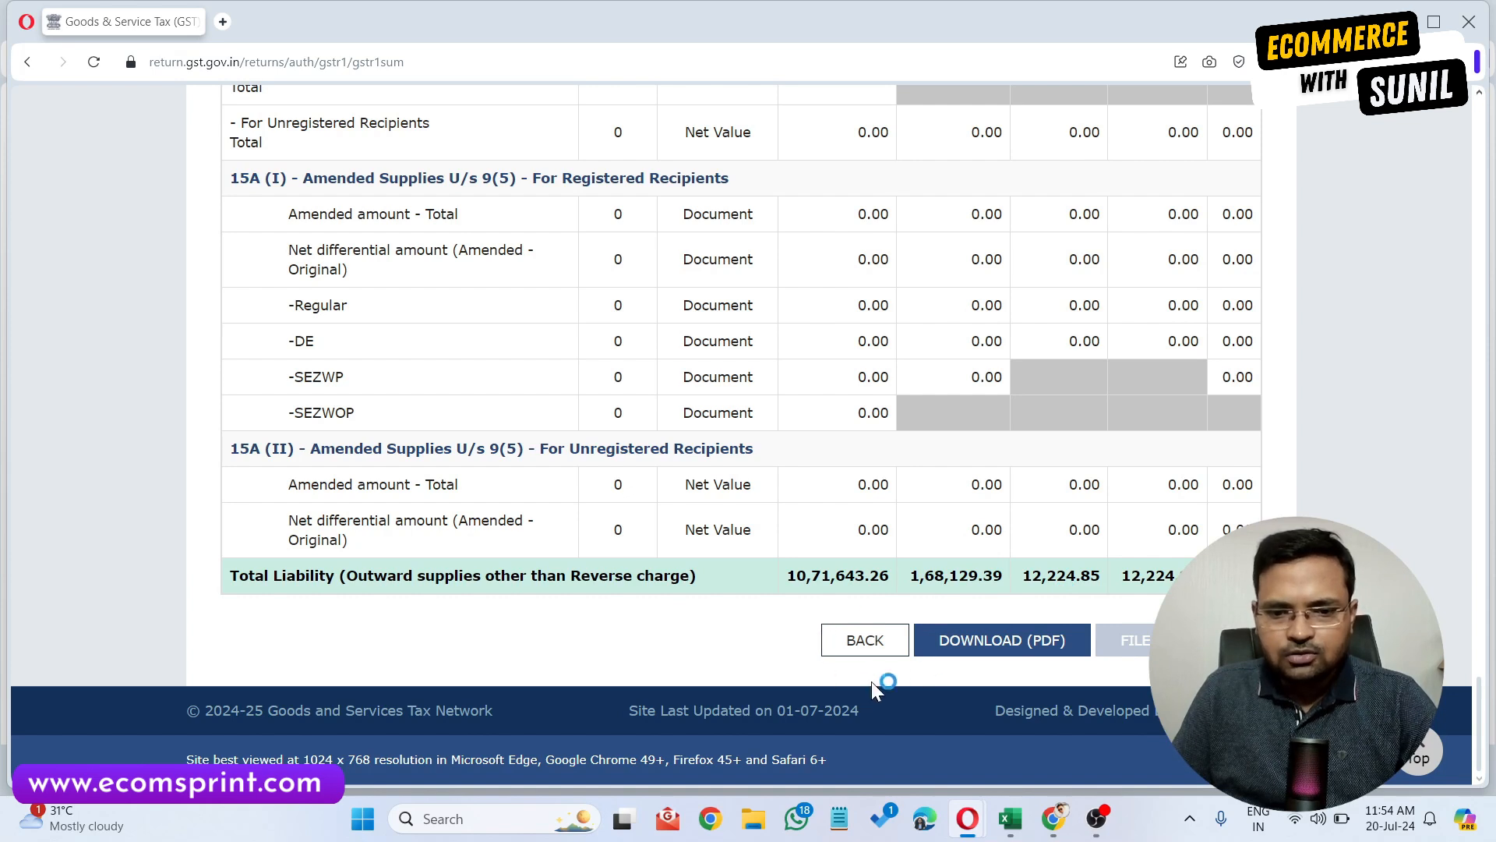
Copy the Total Liability row's value and tax amounts into the open Notepad note.
{"action": "left_click_drag", "start_coordinate": [789, 575], "coordinate": [1185, 575]}
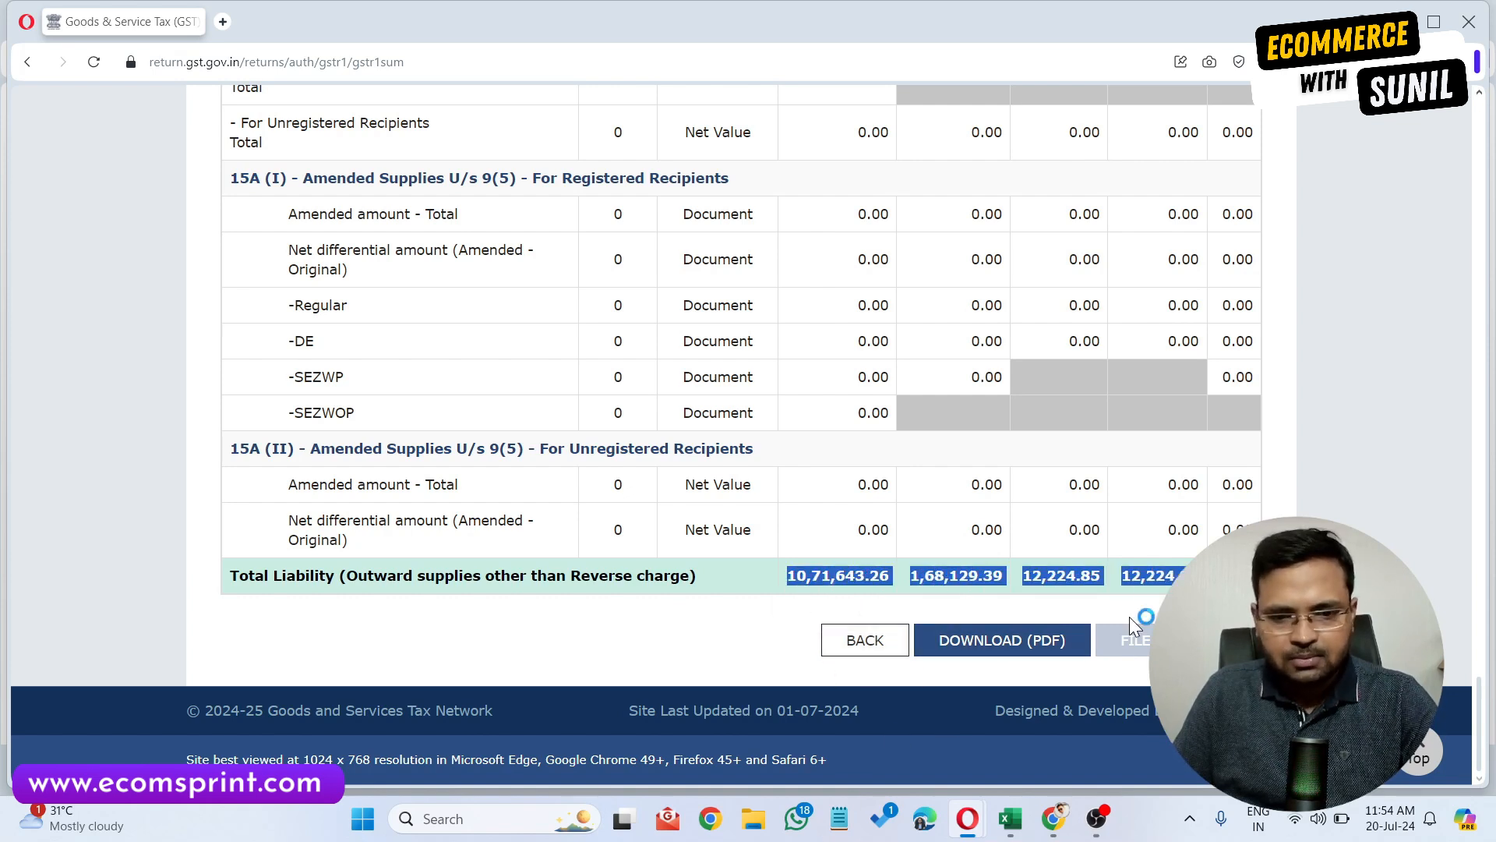
{"action": "left_click", "coordinate": [839, 818]}
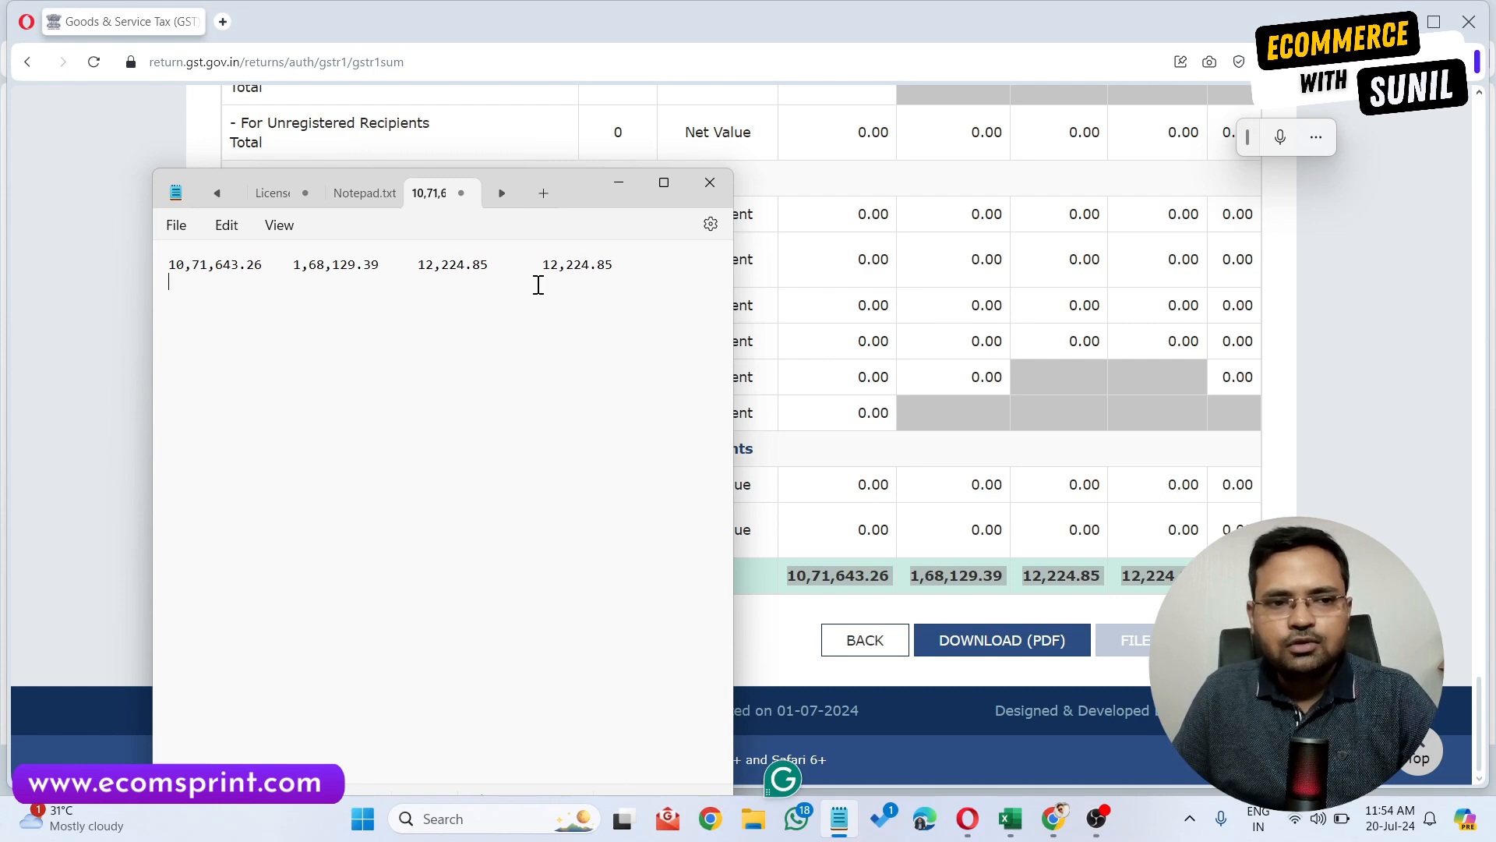
{"action": "left_click", "coordinate": [1287, 393]}
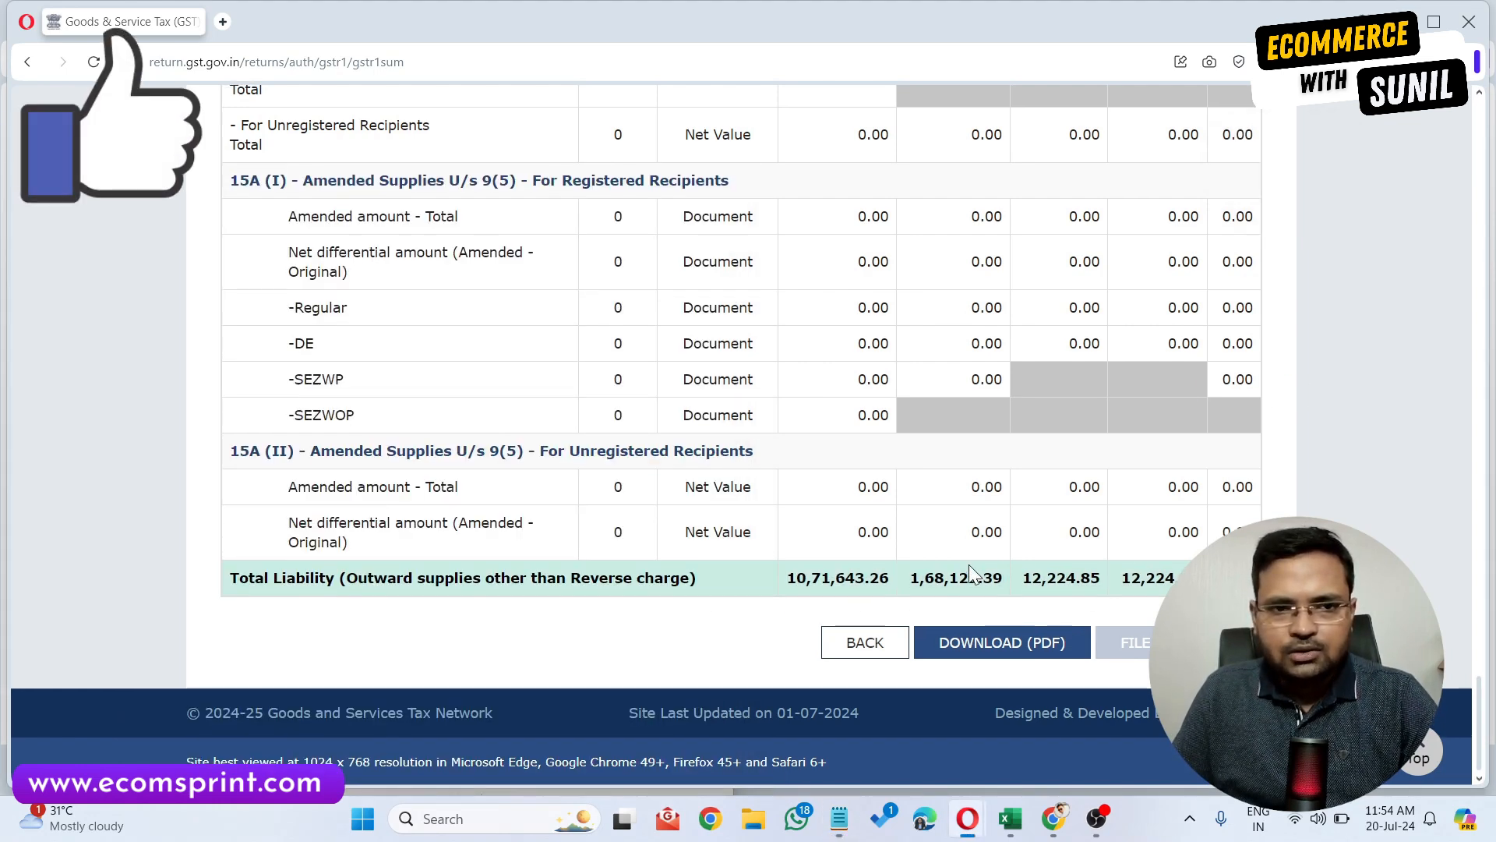
Copy the section 14 e-commerce operators Total row into Notepad under a new heading "ecom".
{"action": "scroll", "coordinate": [969, 564], "scroll_direction": "up", "scroll_amount": 11}
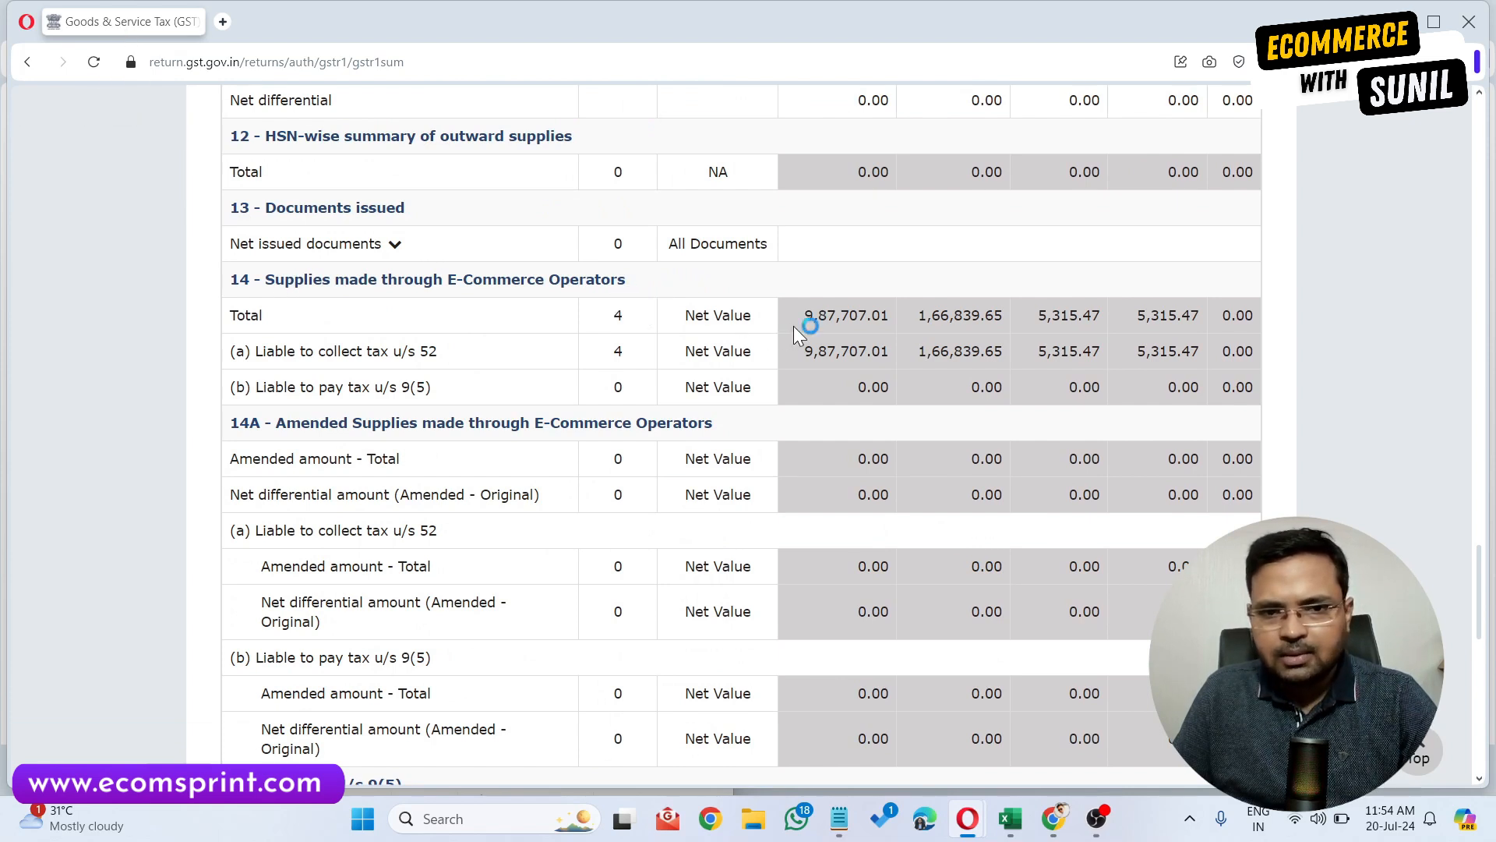
{"action": "left_click_drag", "start_coordinate": [796, 314], "coordinate": [1243, 321]}
{"action": "key", "text": "ctrl+c"}
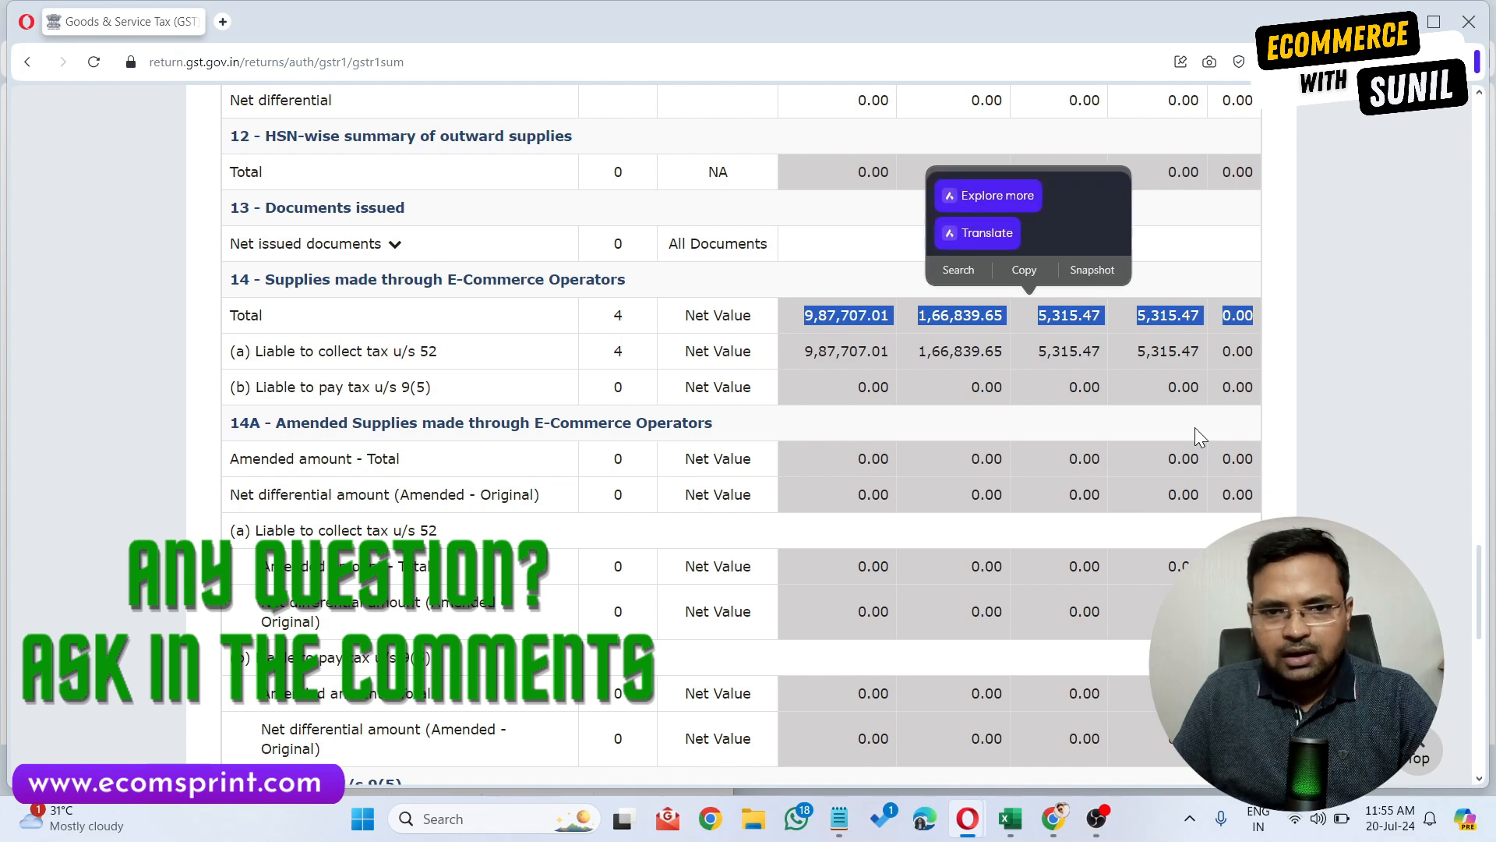
{"action": "left_click", "coordinate": [840, 819]}
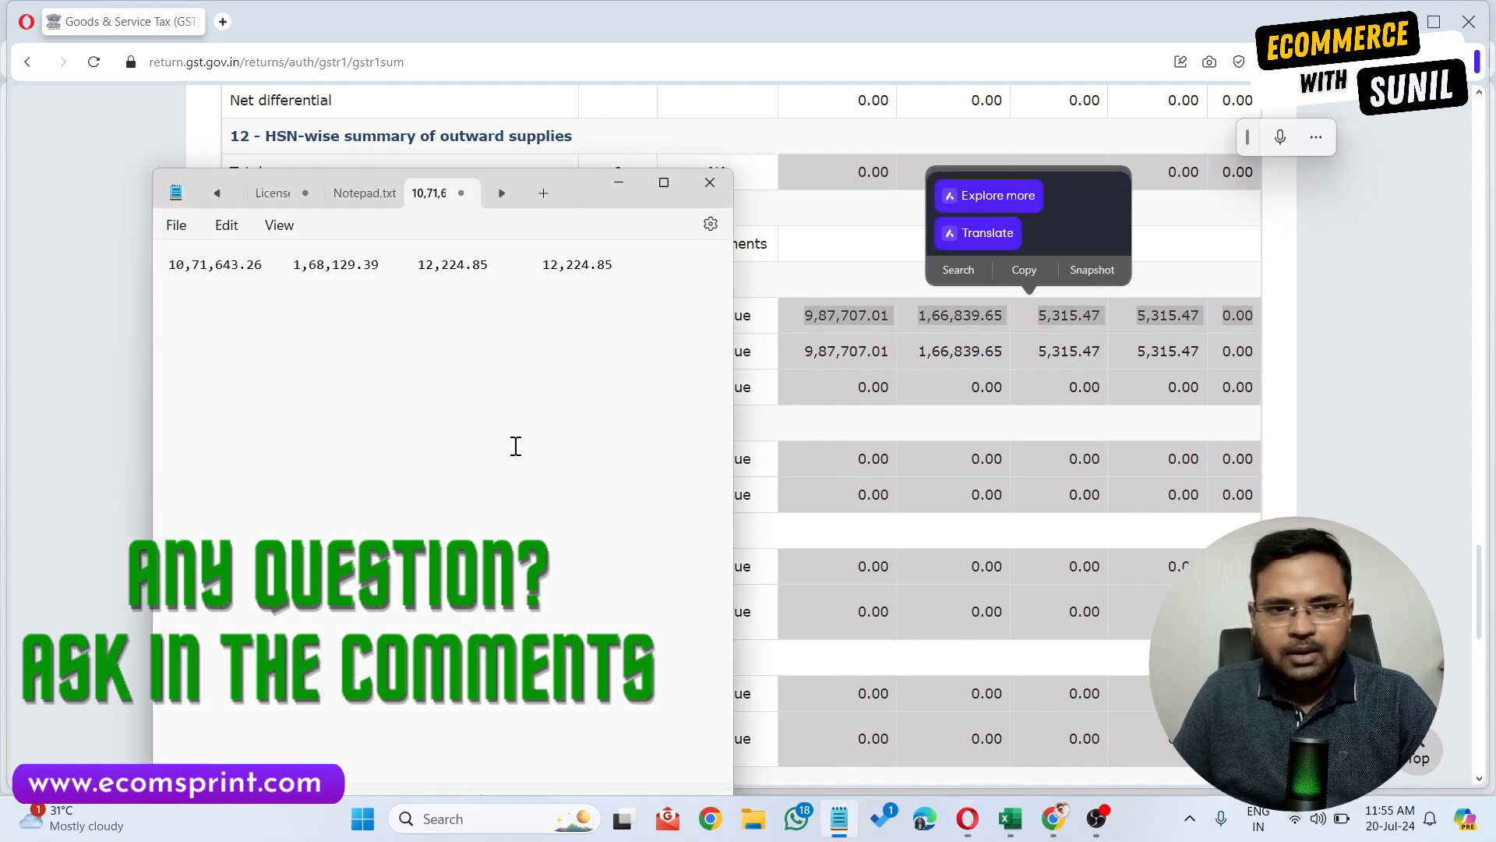
{"action": "type", "text": "ec"}
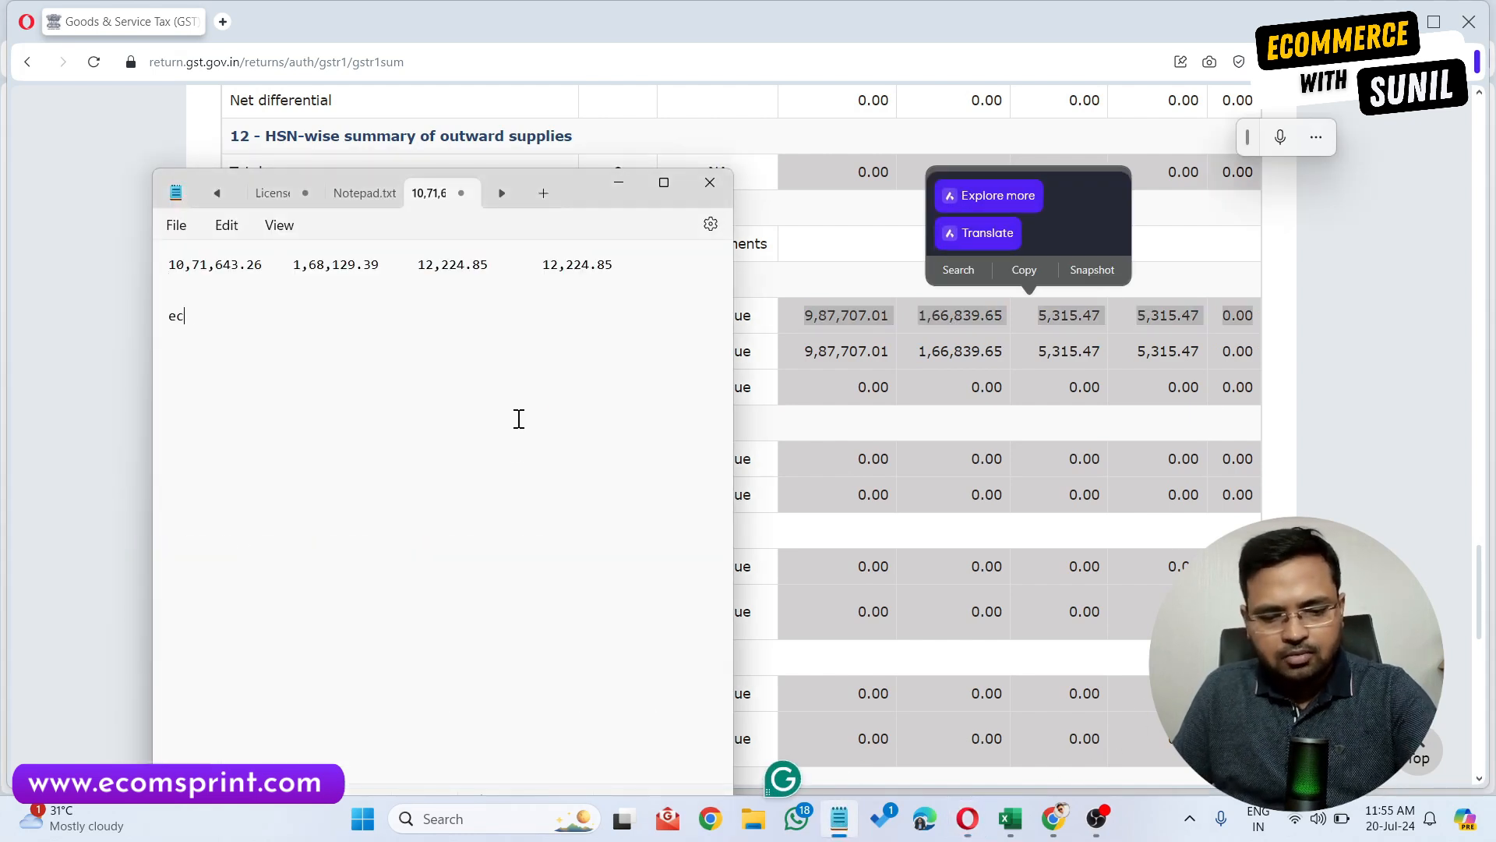
{"action": "type", "text": "om"}
{"action": "key", "text": "Return"}
{"action": "key", "text": "ctrl+v"}
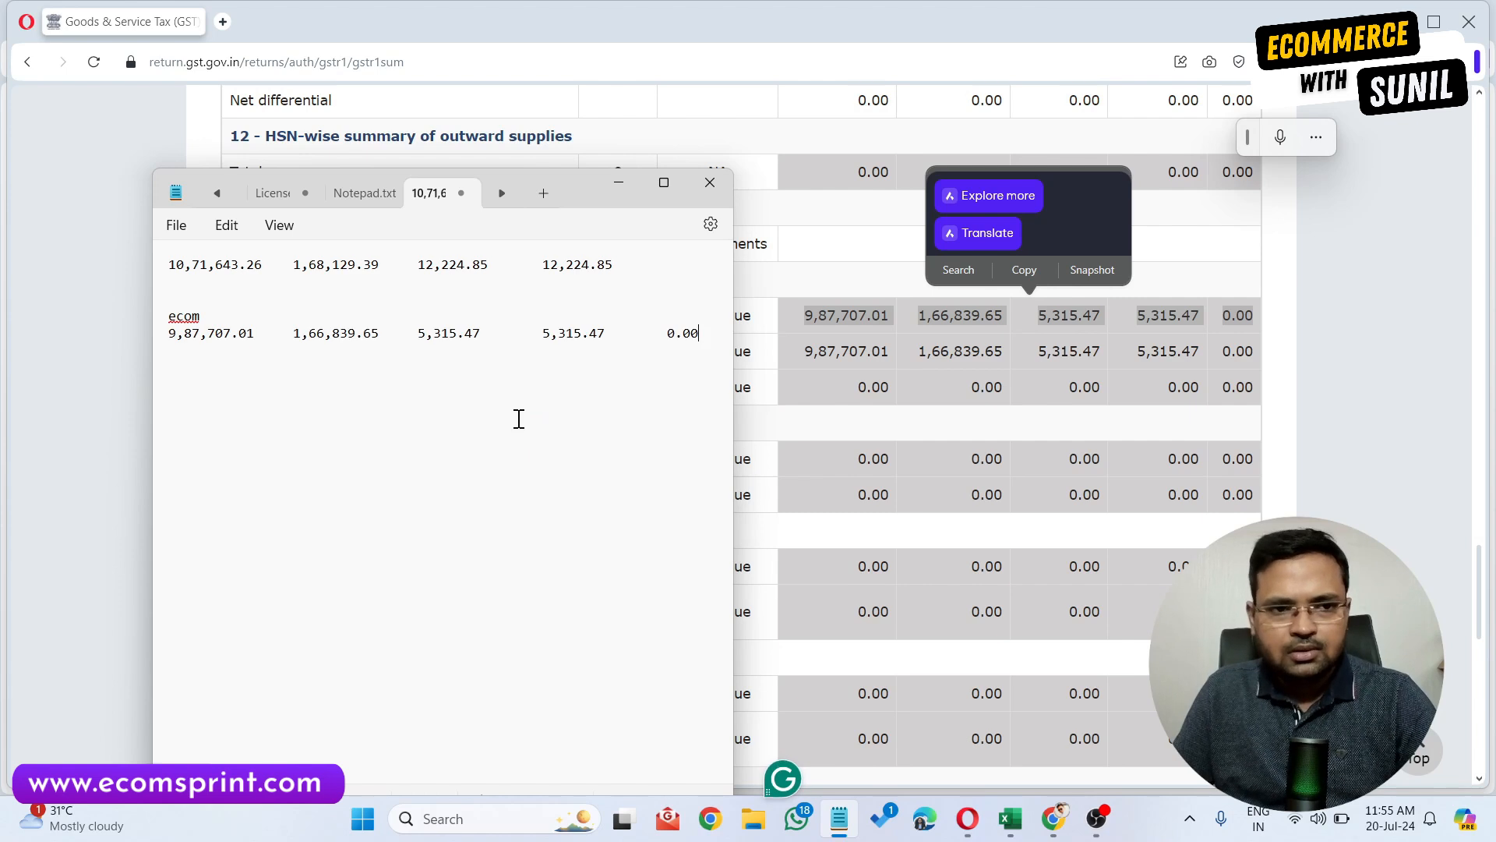
Copy the 4A B2B Regular Total row from the consolidated summary into Notepad below the ecom figures.
{"action": "left_click", "coordinate": [1341, 298]}
{"action": "scroll", "coordinate": [1279, 343], "scroll_direction": "up", "scroll_amount": 20}
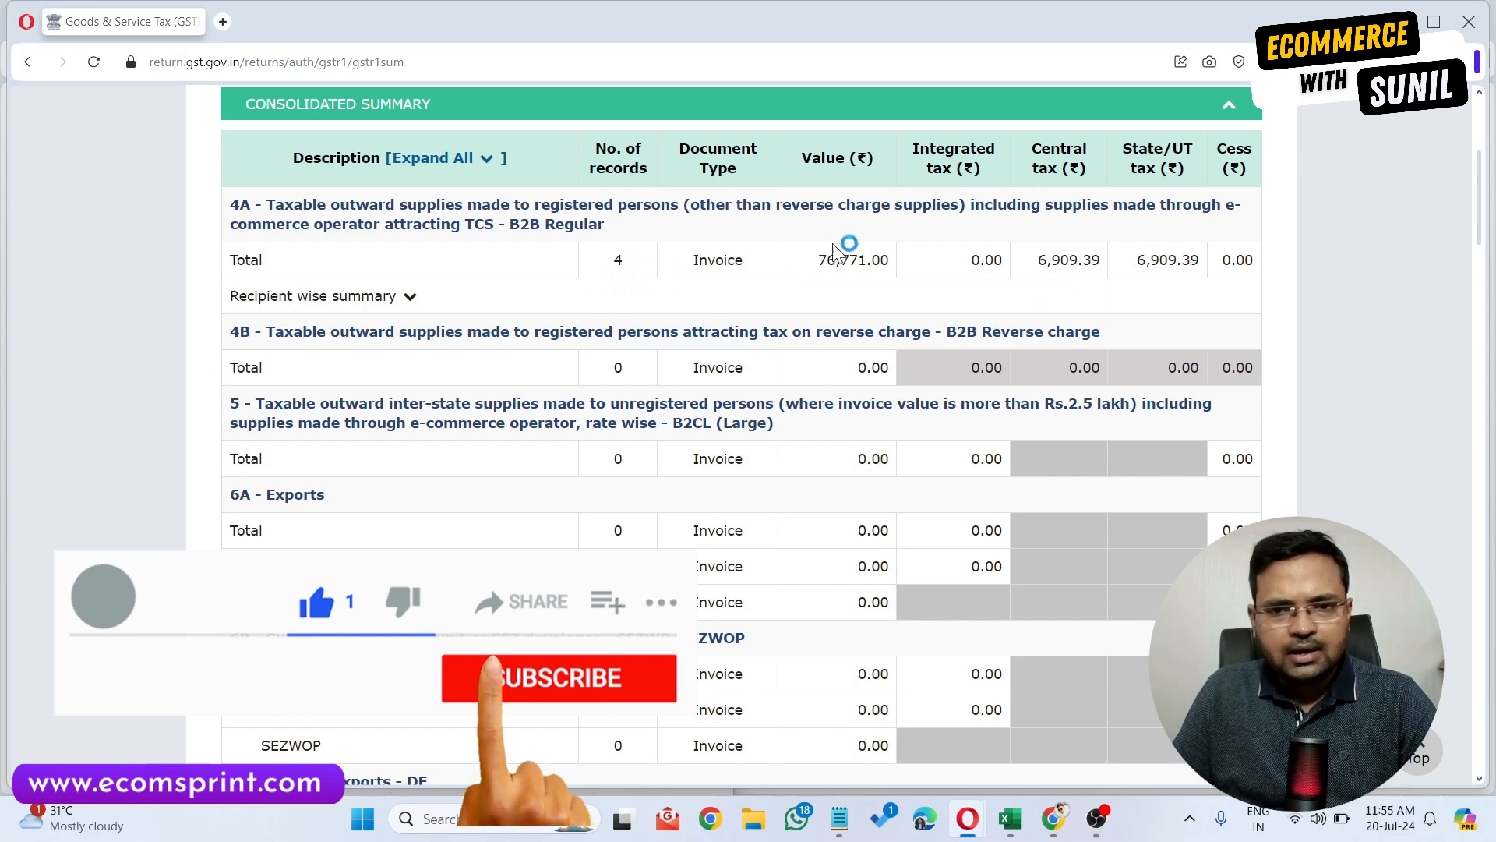
{"action": "left_click_drag", "start_coordinate": [691, 266], "coordinate": [1270, 265]}
{"action": "key", "text": "ctrl+c"}
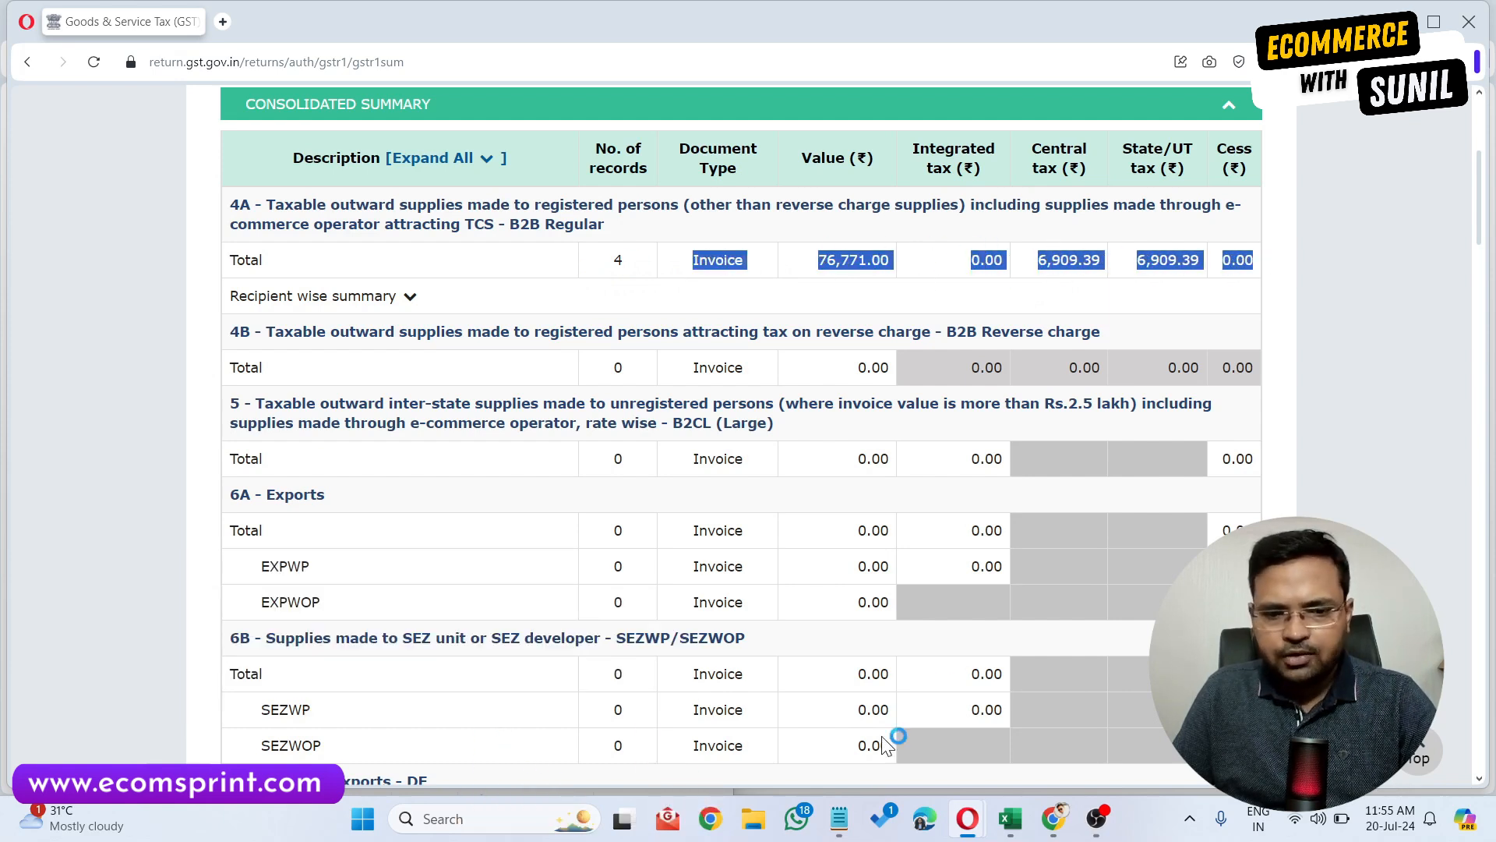
{"action": "left_click", "coordinate": [839, 818]}
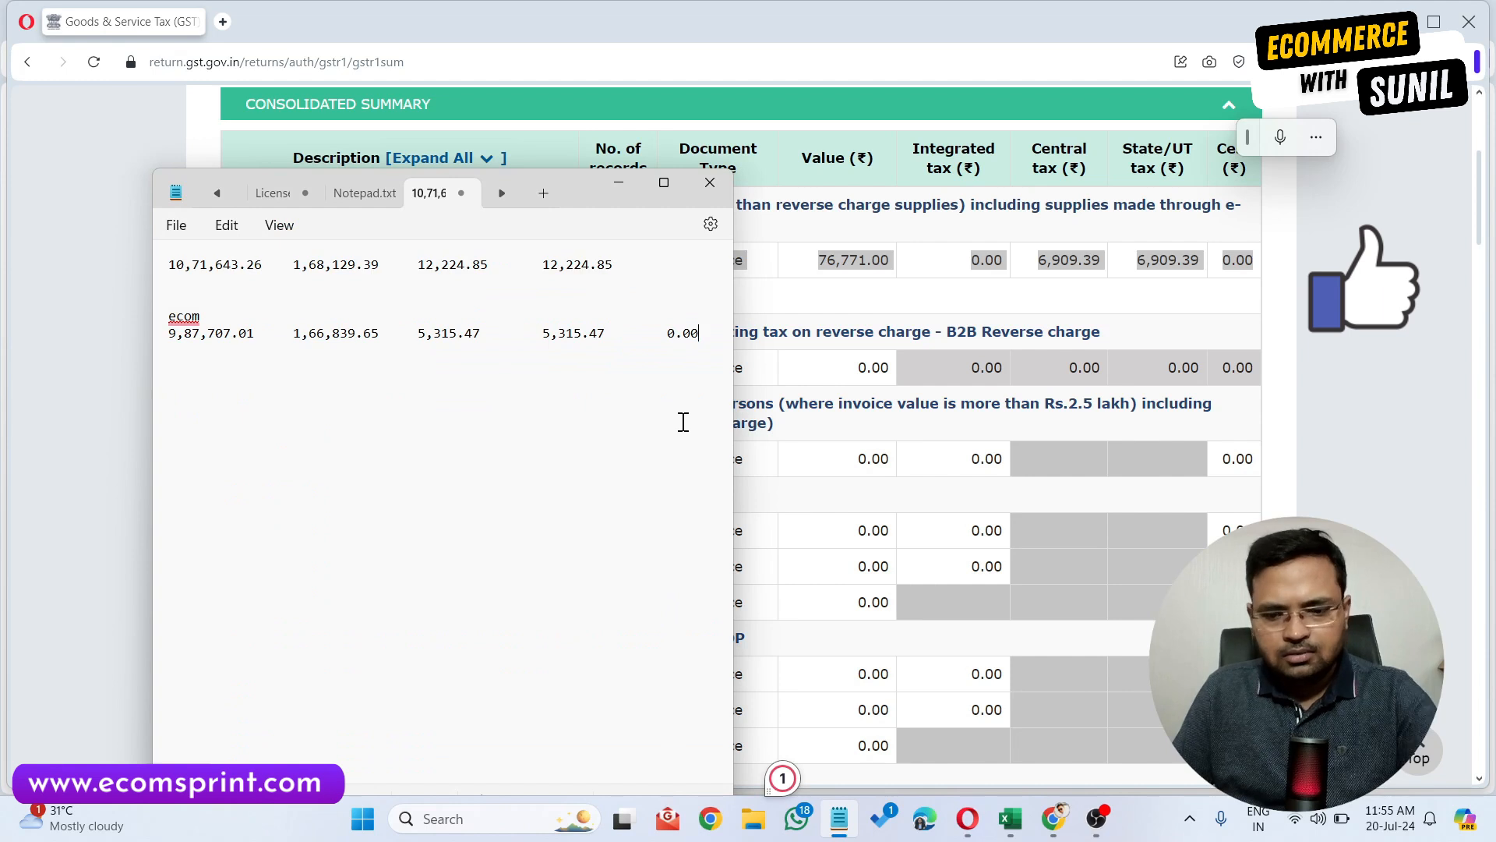
{"action": "key", "text": "ctrl+v"}
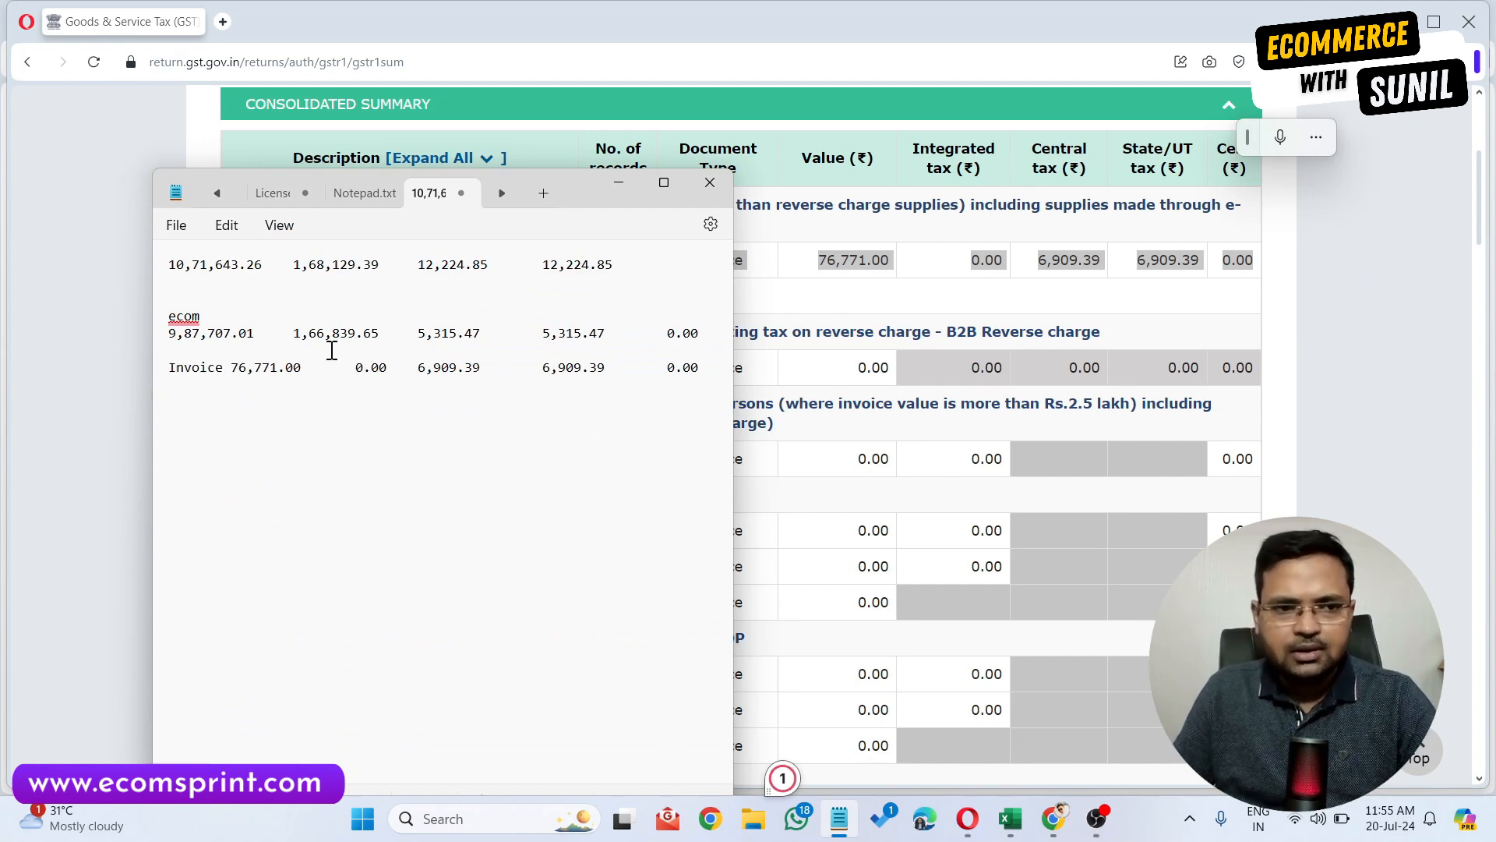
Return from the GSTR-1 summary to the returns dashboard.
{"action": "triple_click", "coordinate": [237, 266]}
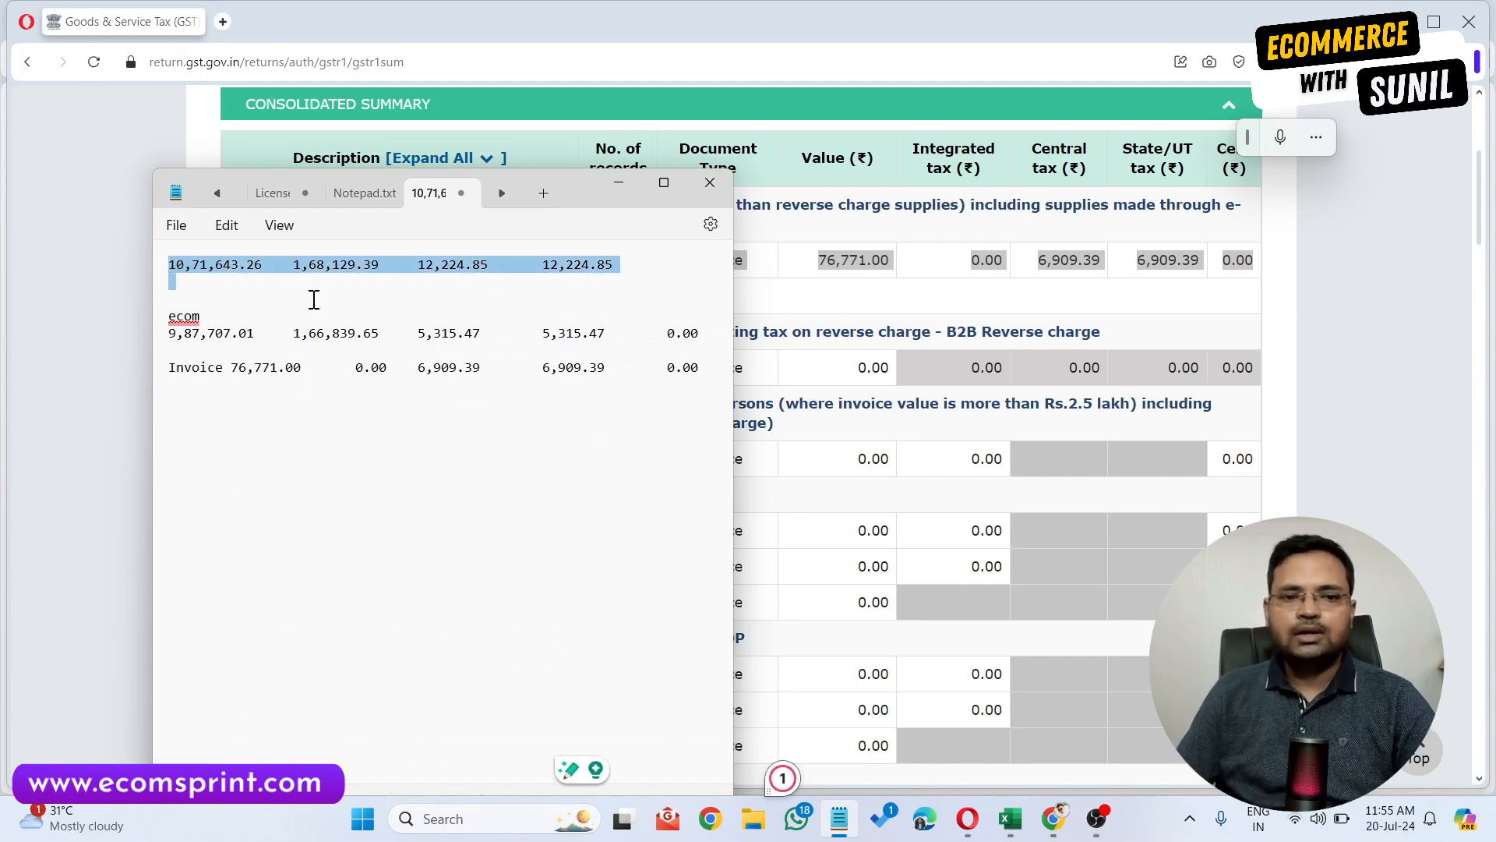
{"action": "left_click", "coordinate": [435, 313]}
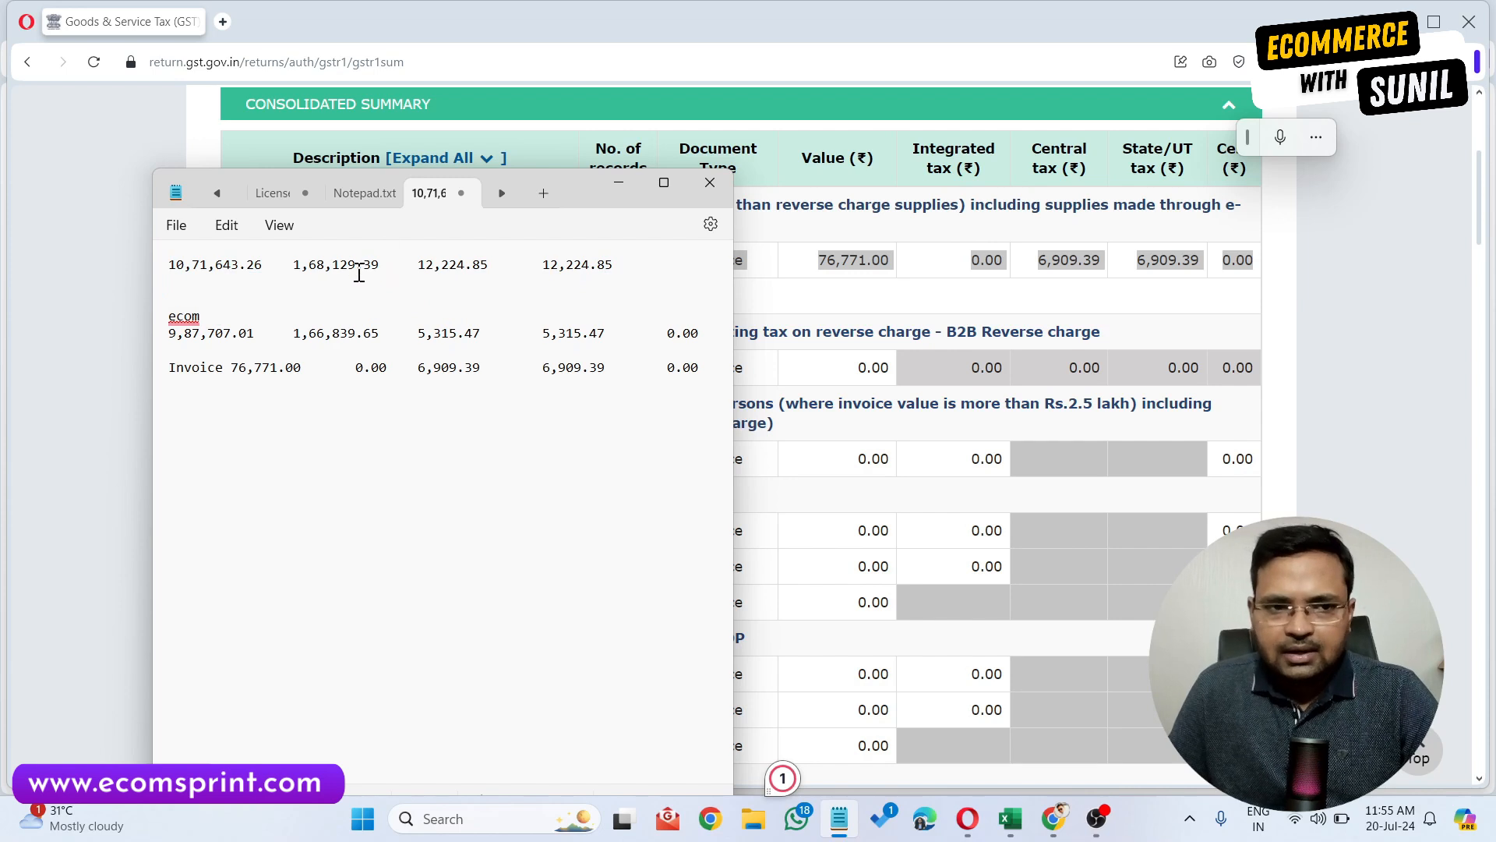
{"action": "left_click", "coordinate": [1356, 175]}
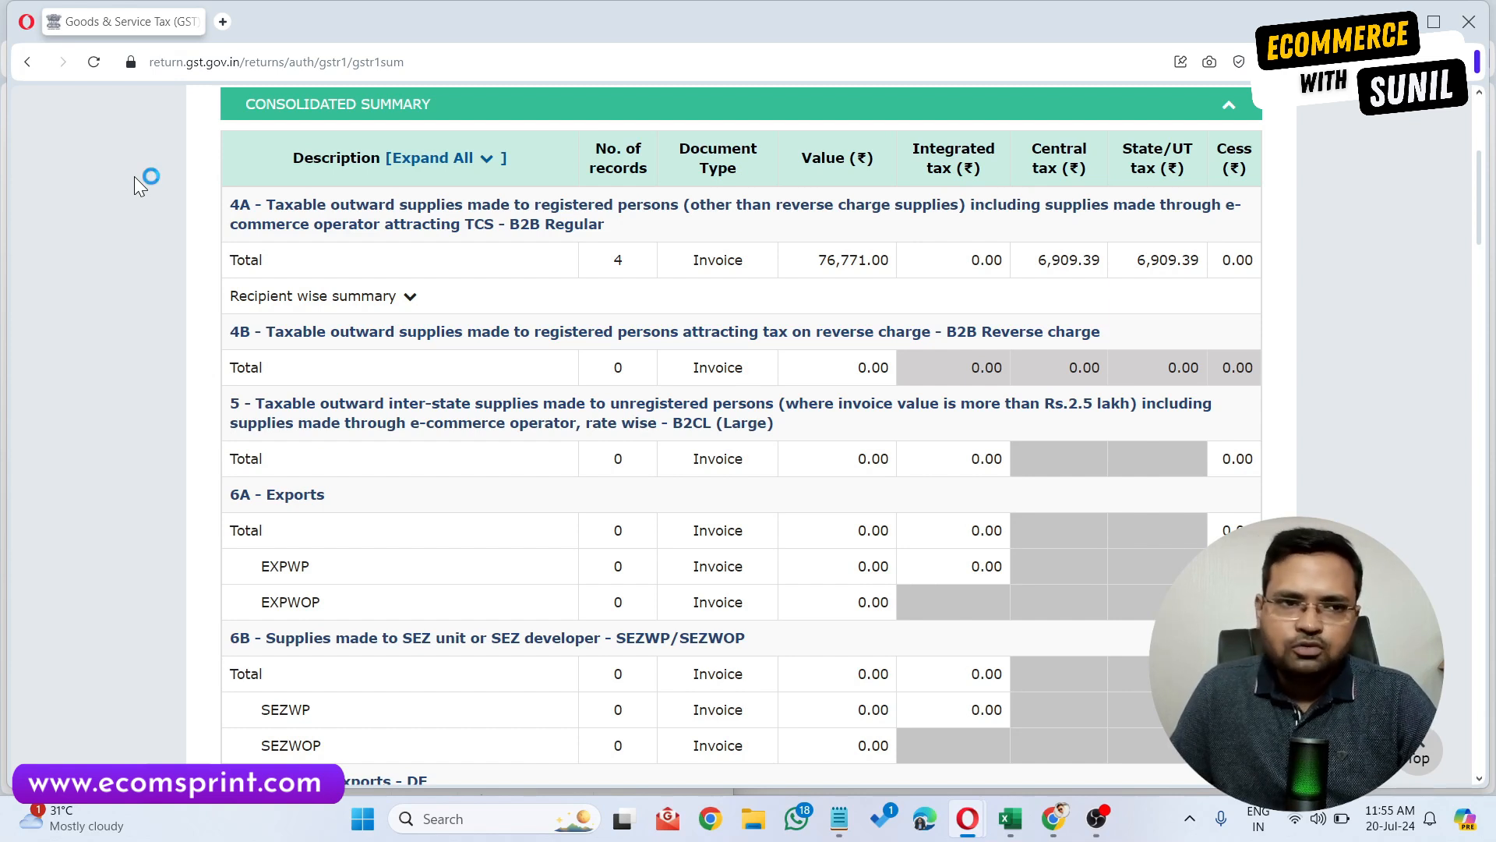
{"action": "left_click", "coordinate": [28, 61]}
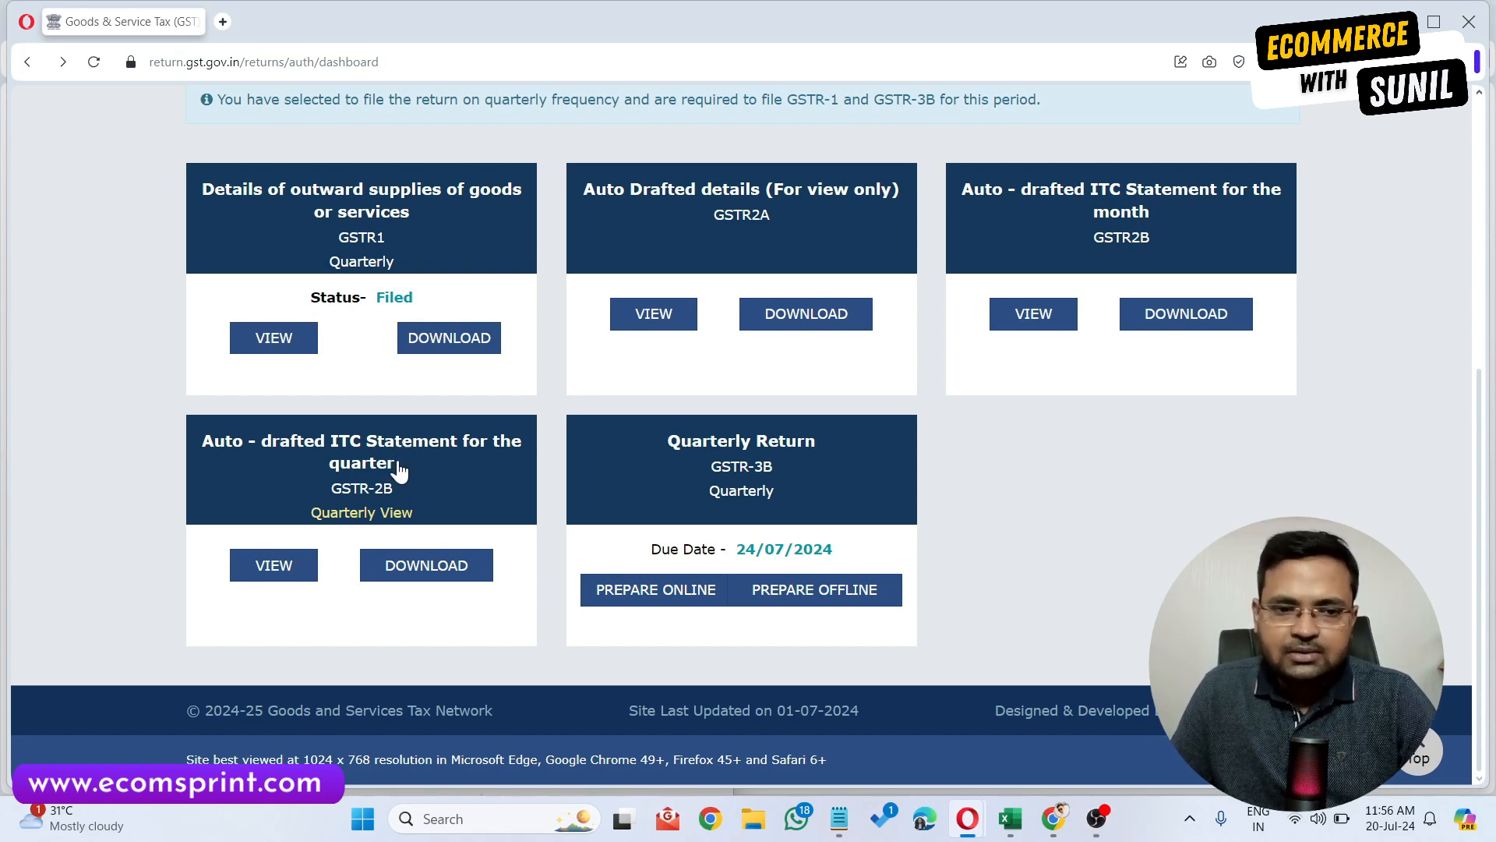
Generate the quarterly GSTR-2B Excel file for Q1 to download.
{"action": "left_click", "coordinate": [402, 563]}
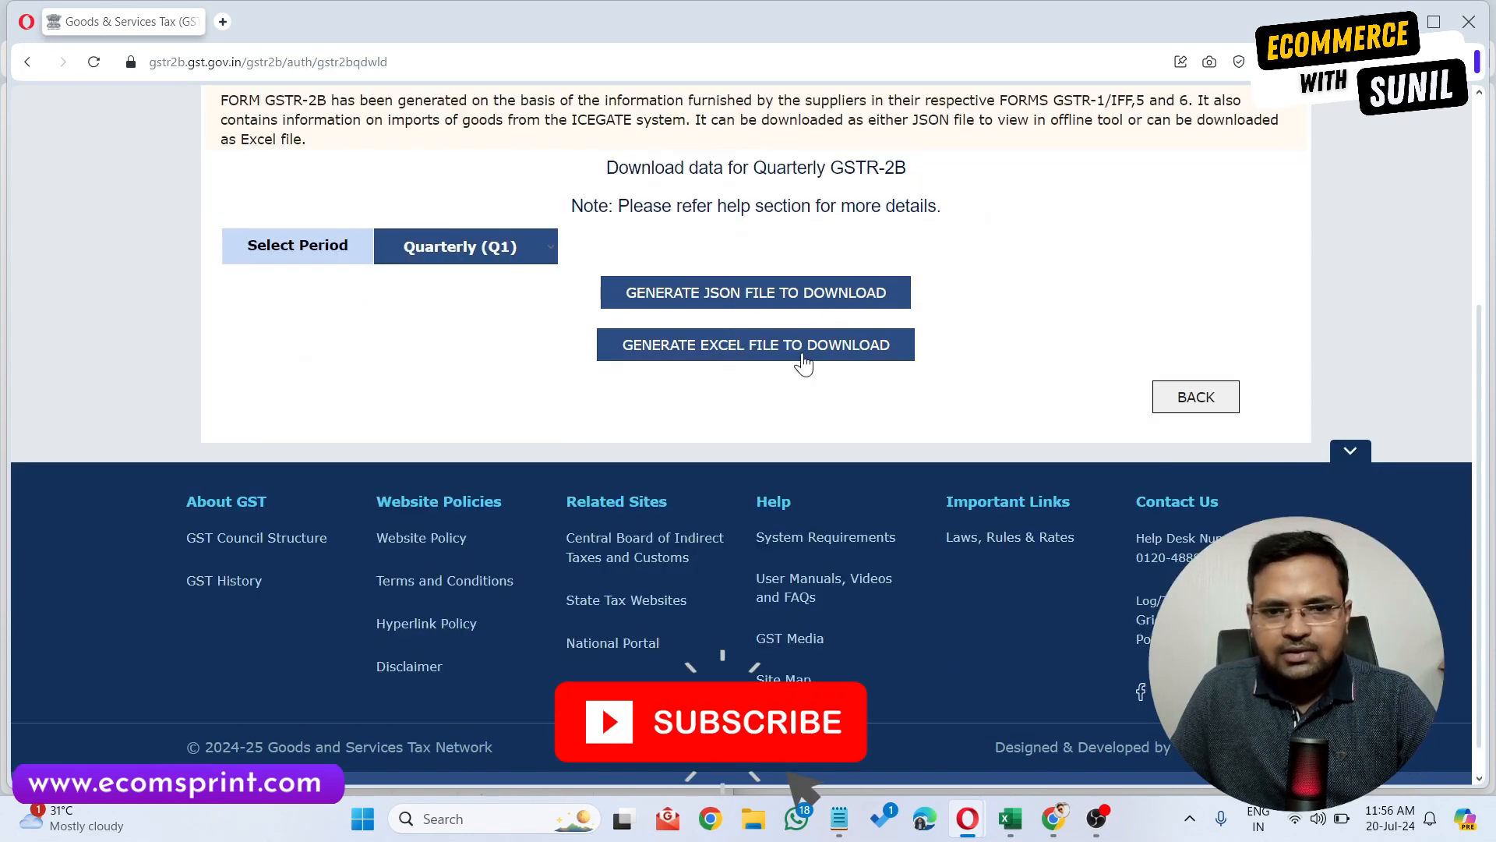
{"action": "left_click", "coordinate": [803, 357]}
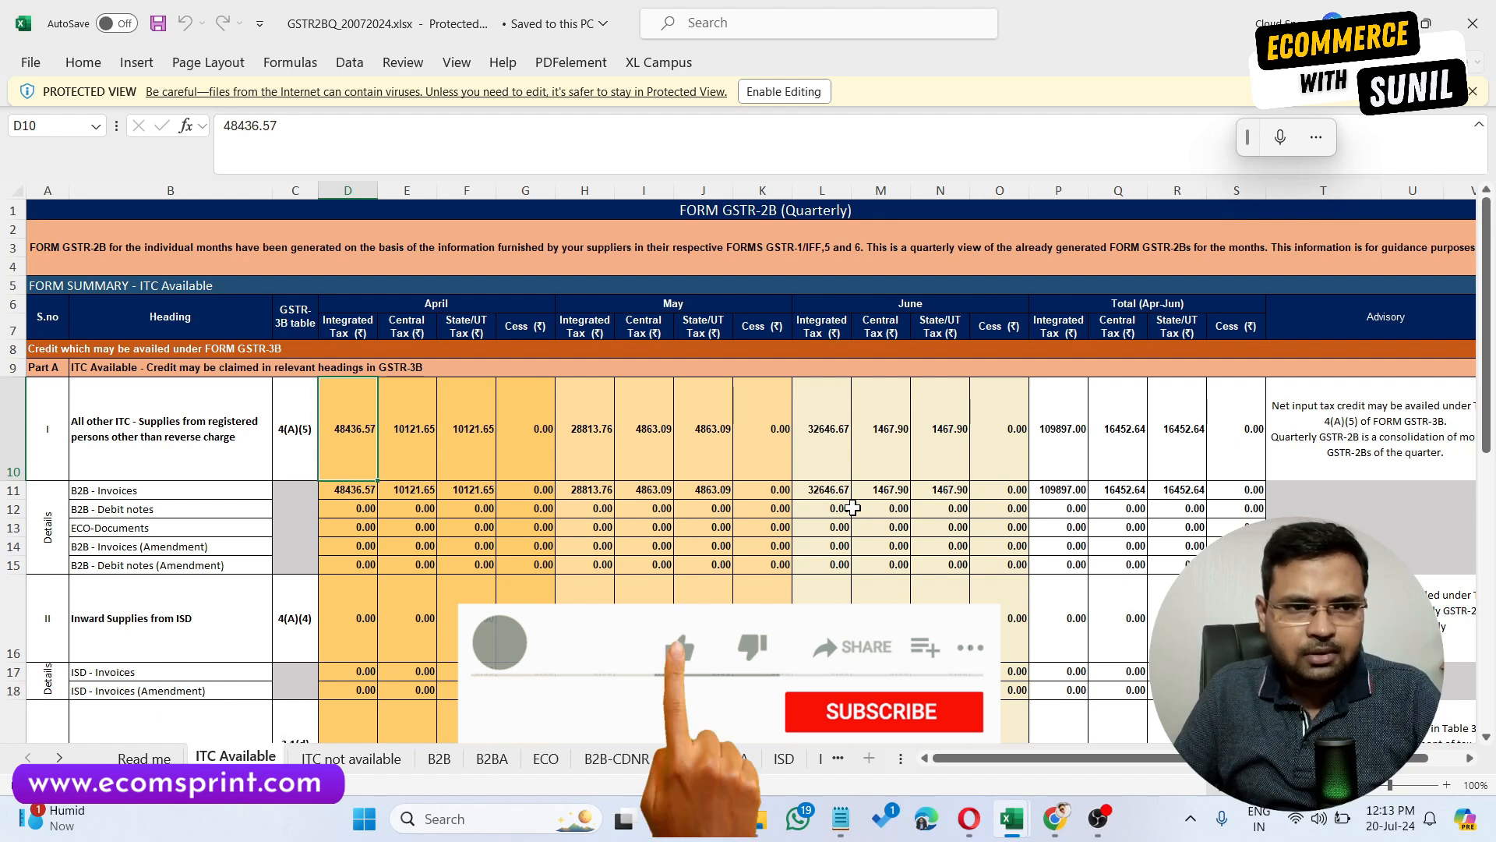
Examine the ITC Available sheet's April, May and June tax figures for all other ITC.
{"action": "scroll", "coordinate": [853, 507], "scroll_direction": "down", "scroll_amount": 2}
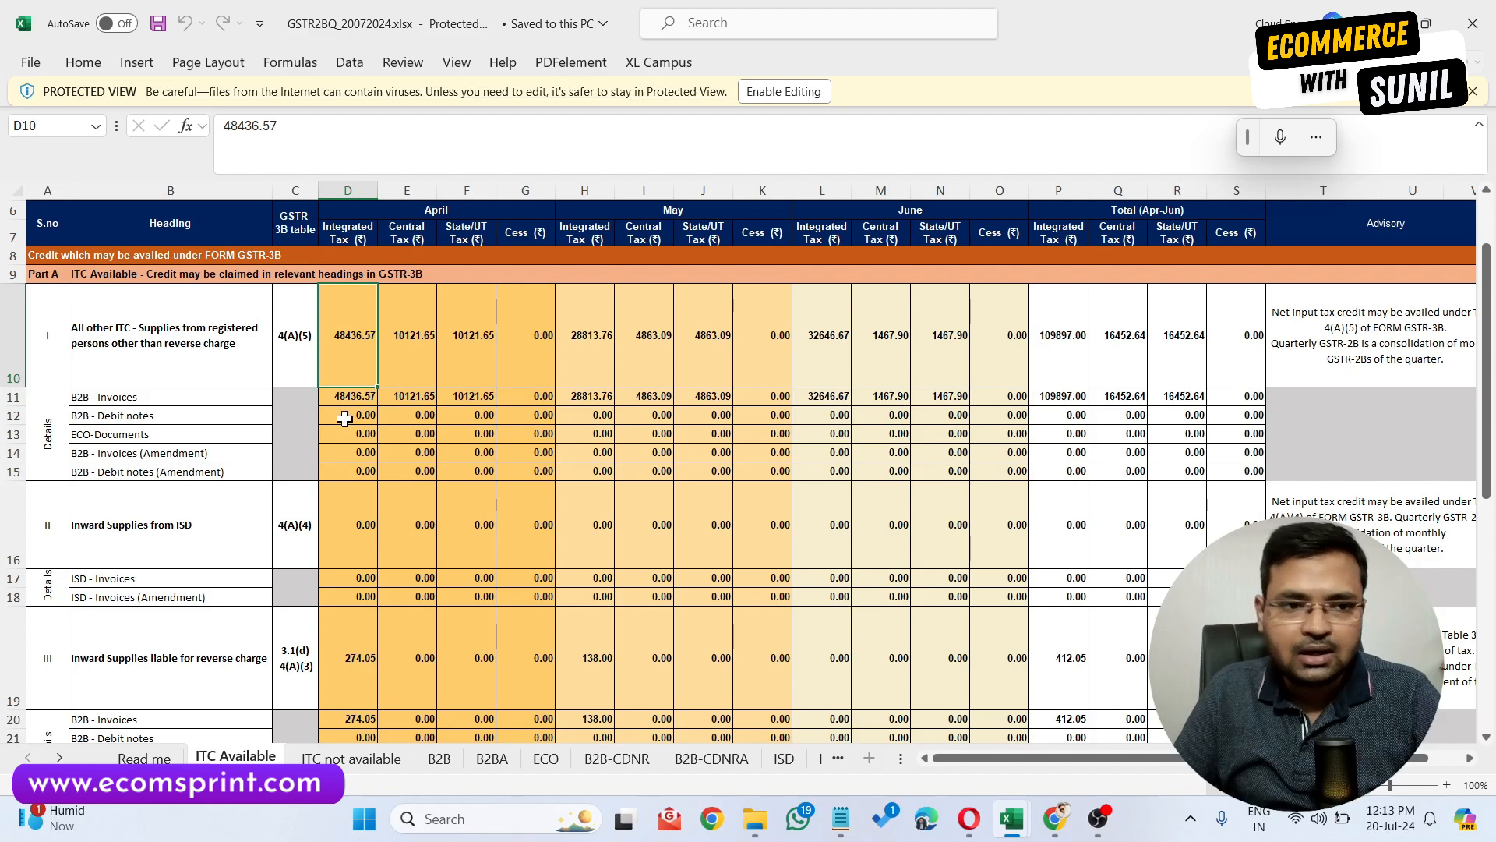
{"action": "left_click", "coordinate": [14, 335]}
{"action": "left_click", "coordinate": [439, 376]}
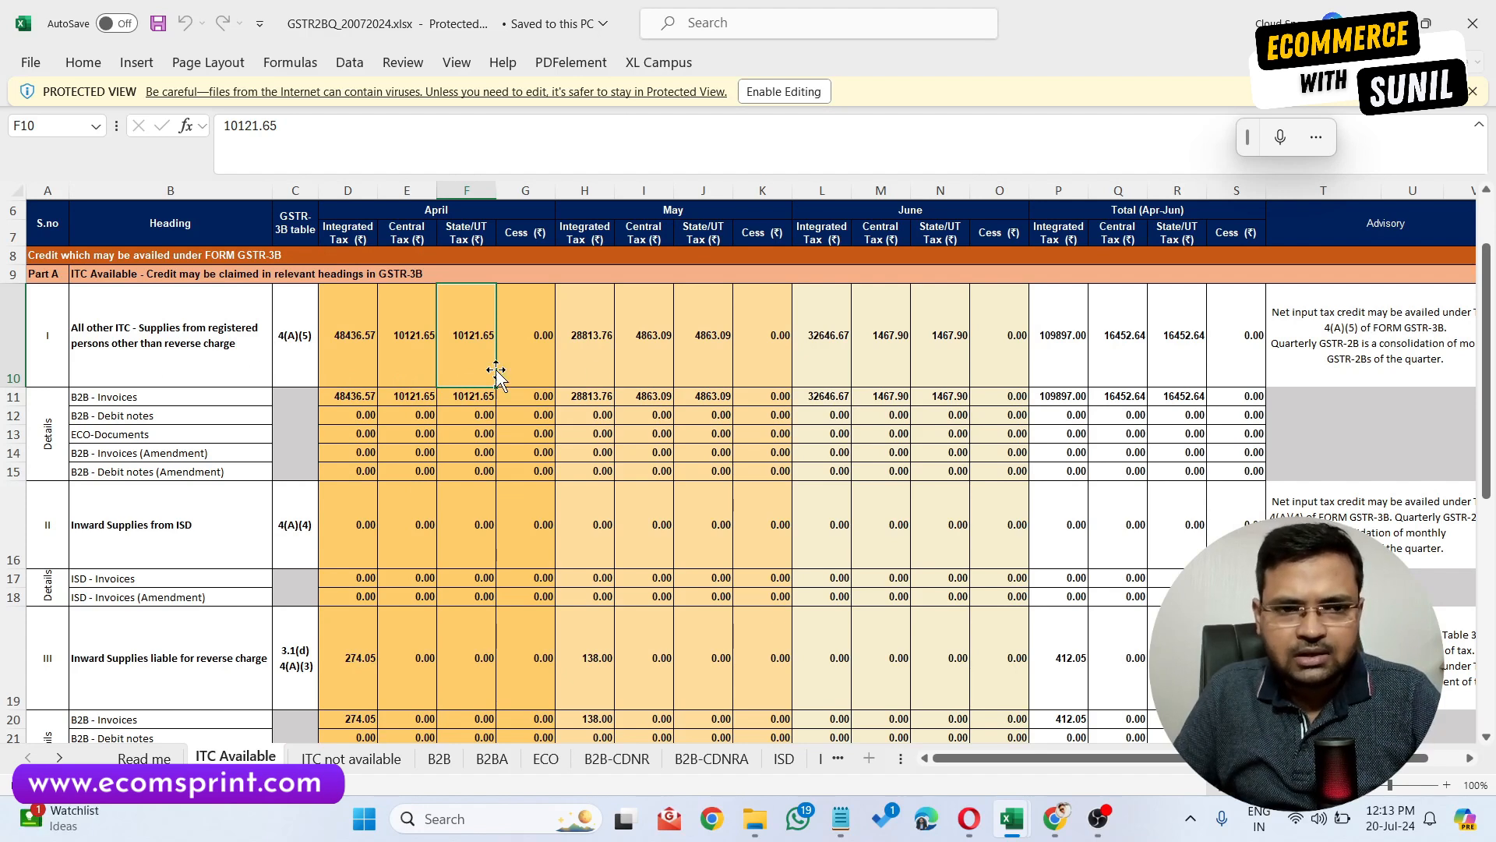
{"action": "left_click", "coordinate": [425, 216]}
{"action": "left_click", "coordinate": [651, 220]}
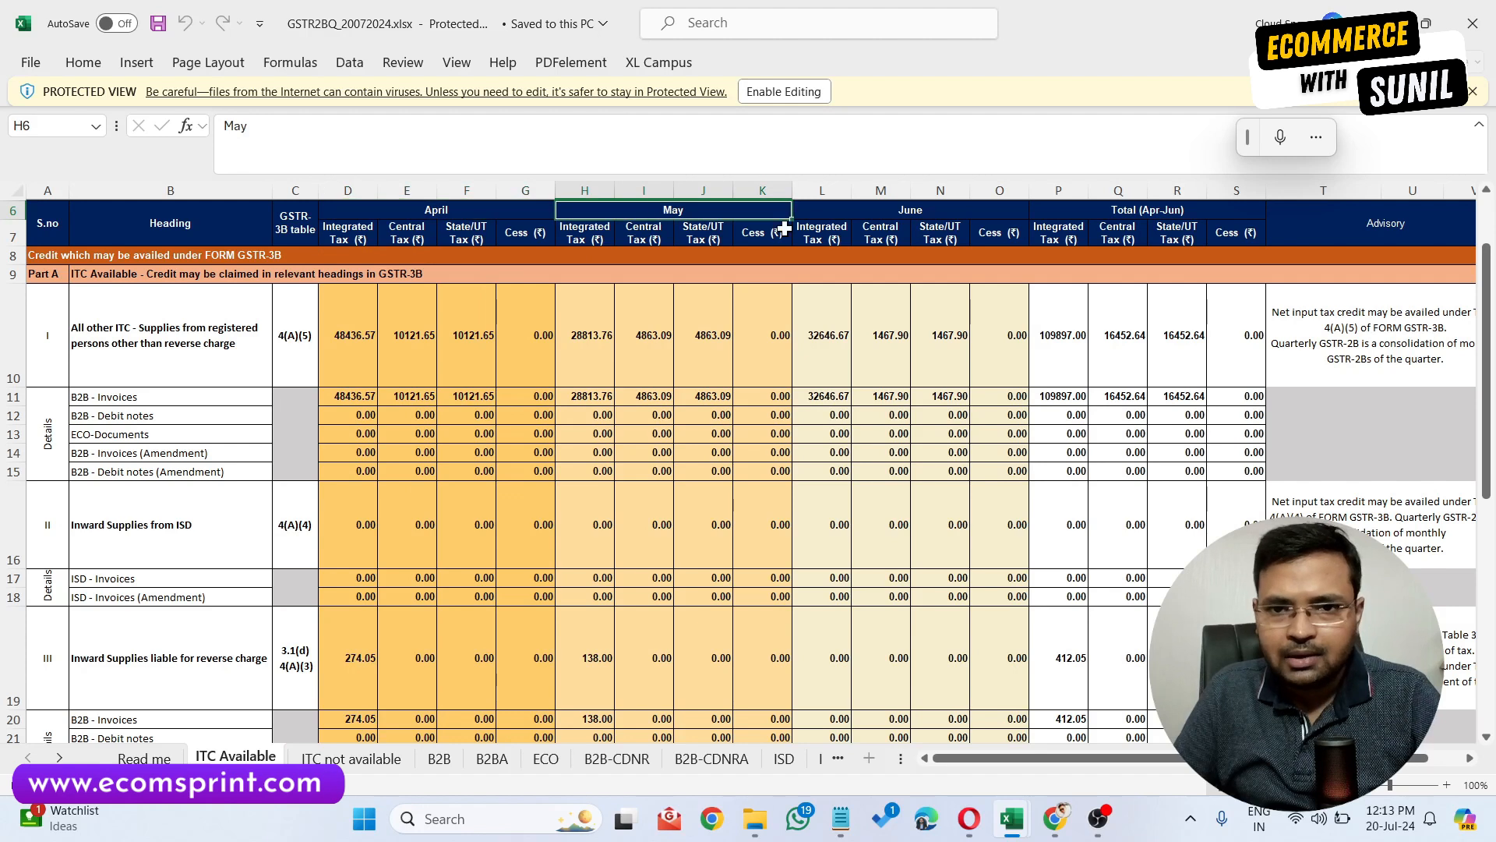
{"action": "left_click", "coordinate": [873, 212]}
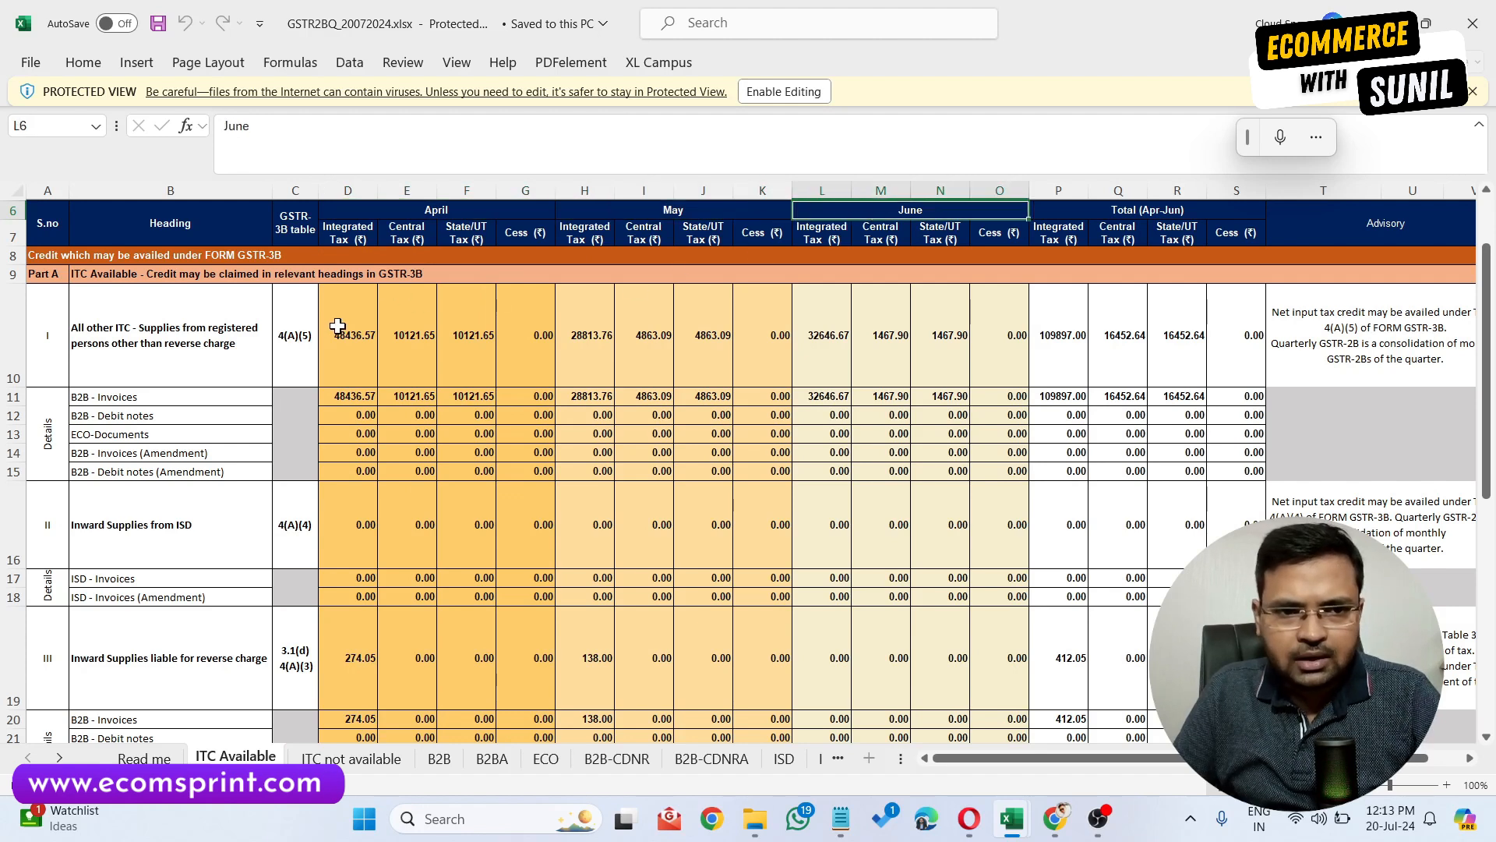
{"action": "left_click_drag", "start_coordinate": [341, 323], "coordinate": [475, 358]}
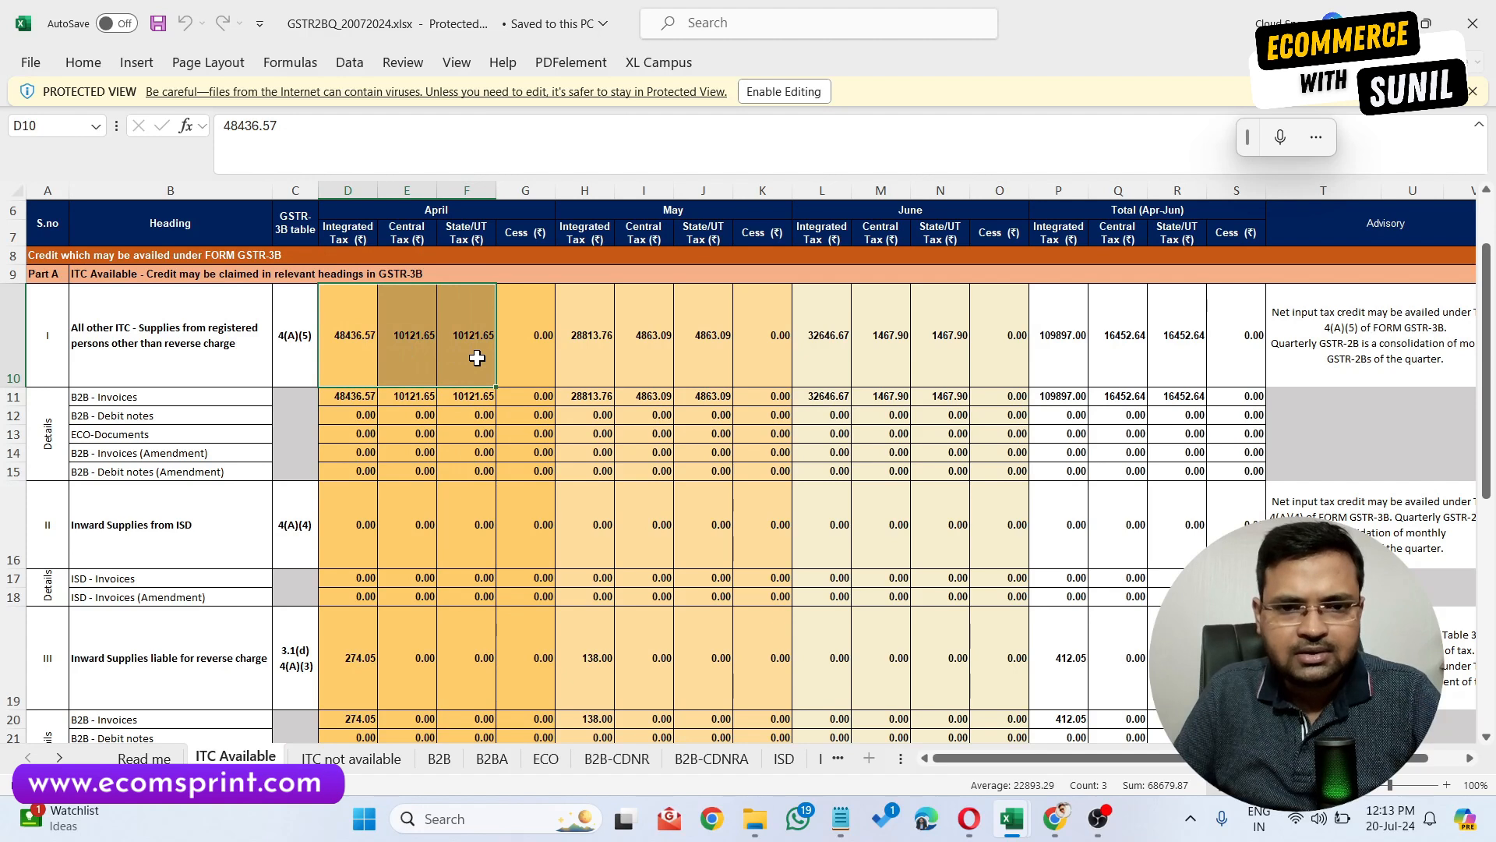
{"action": "left_click", "coordinate": [591, 327]}
Copy the Total (Apr-Jun) integrated, central and state tax of all other ITC into Notepad on a new line.
{"action": "left_click_drag", "start_coordinate": [1059, 311], "coordinate": [1181, 362]}
{"action": "left_click", "coordinate": [1055, 315]}
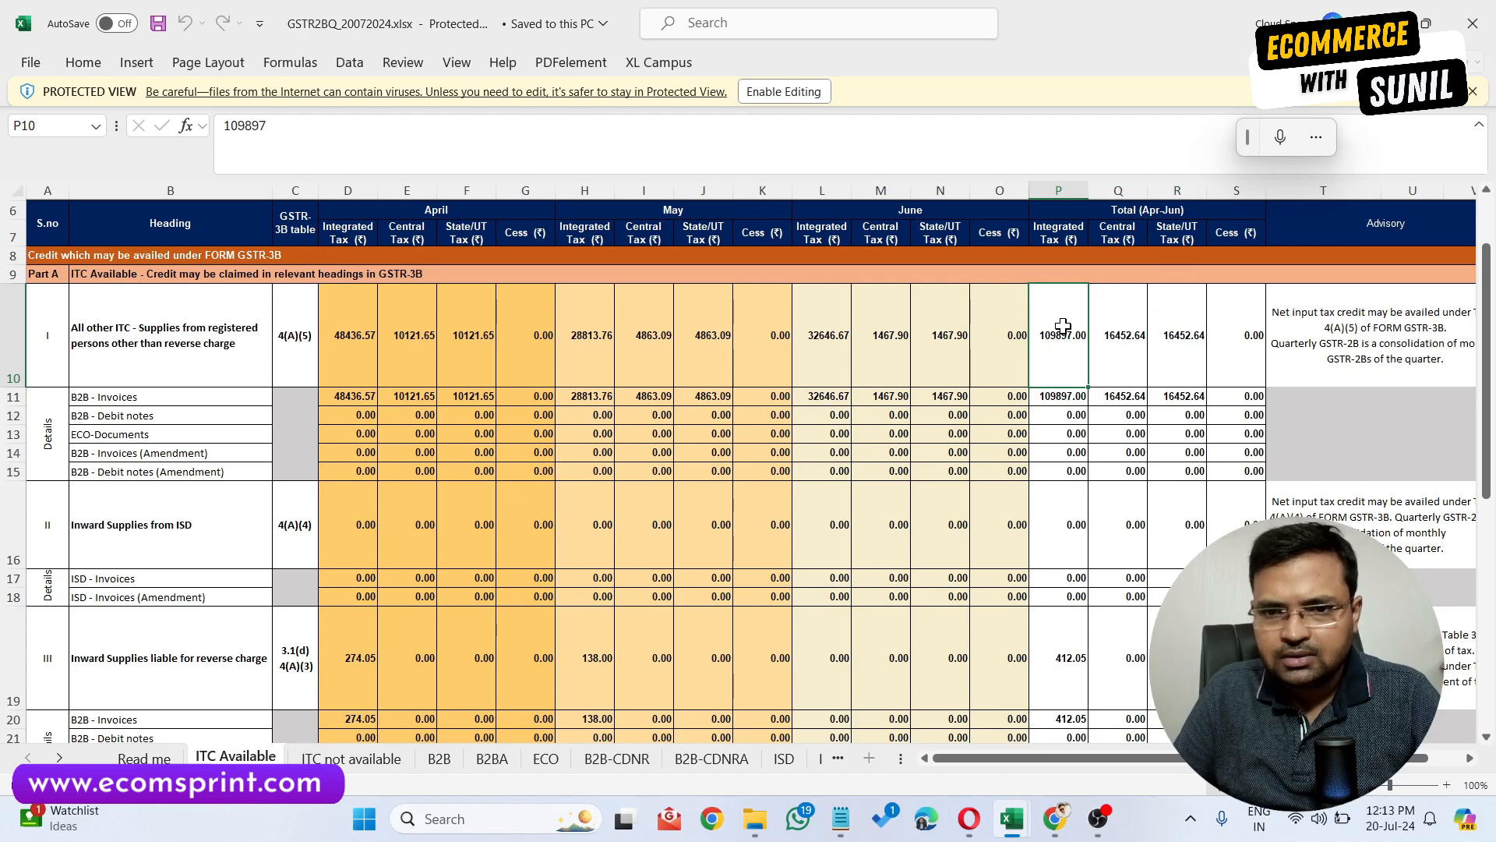
{"action": "left_click_drag", "start_coordinate": [1056, 325], "coordinate": [1166, 355]}
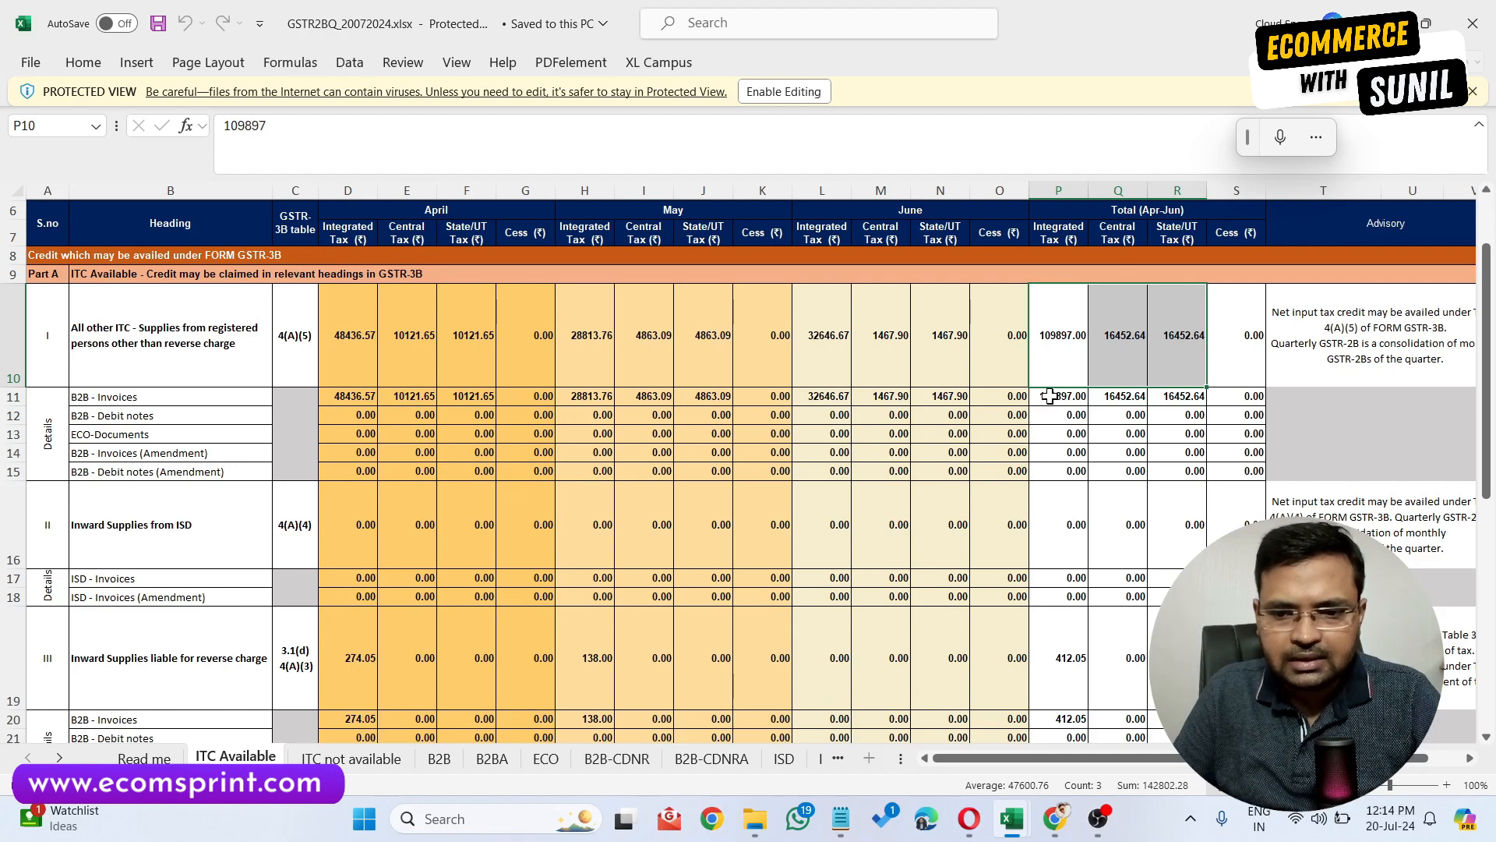
{"action": "left_click", "coordinate": [1061, 351]}
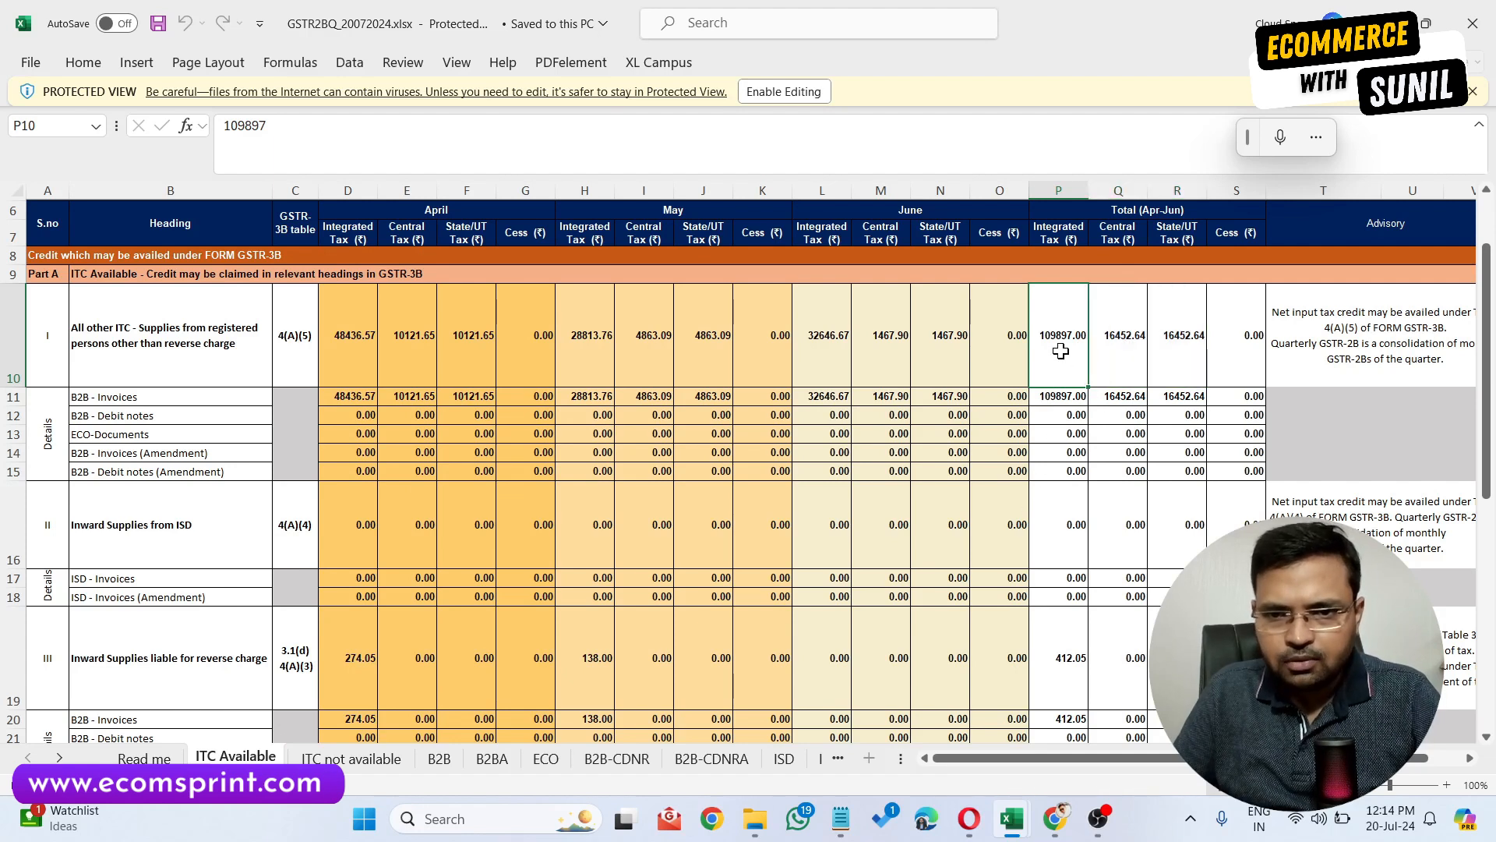
{"action": "left_click", "coordinate": [1186, 346], "text": "shift"}
{"action": "key", "text": "ctrl+c"}
{"action": "left_click", "coordinate": [840, 818]}
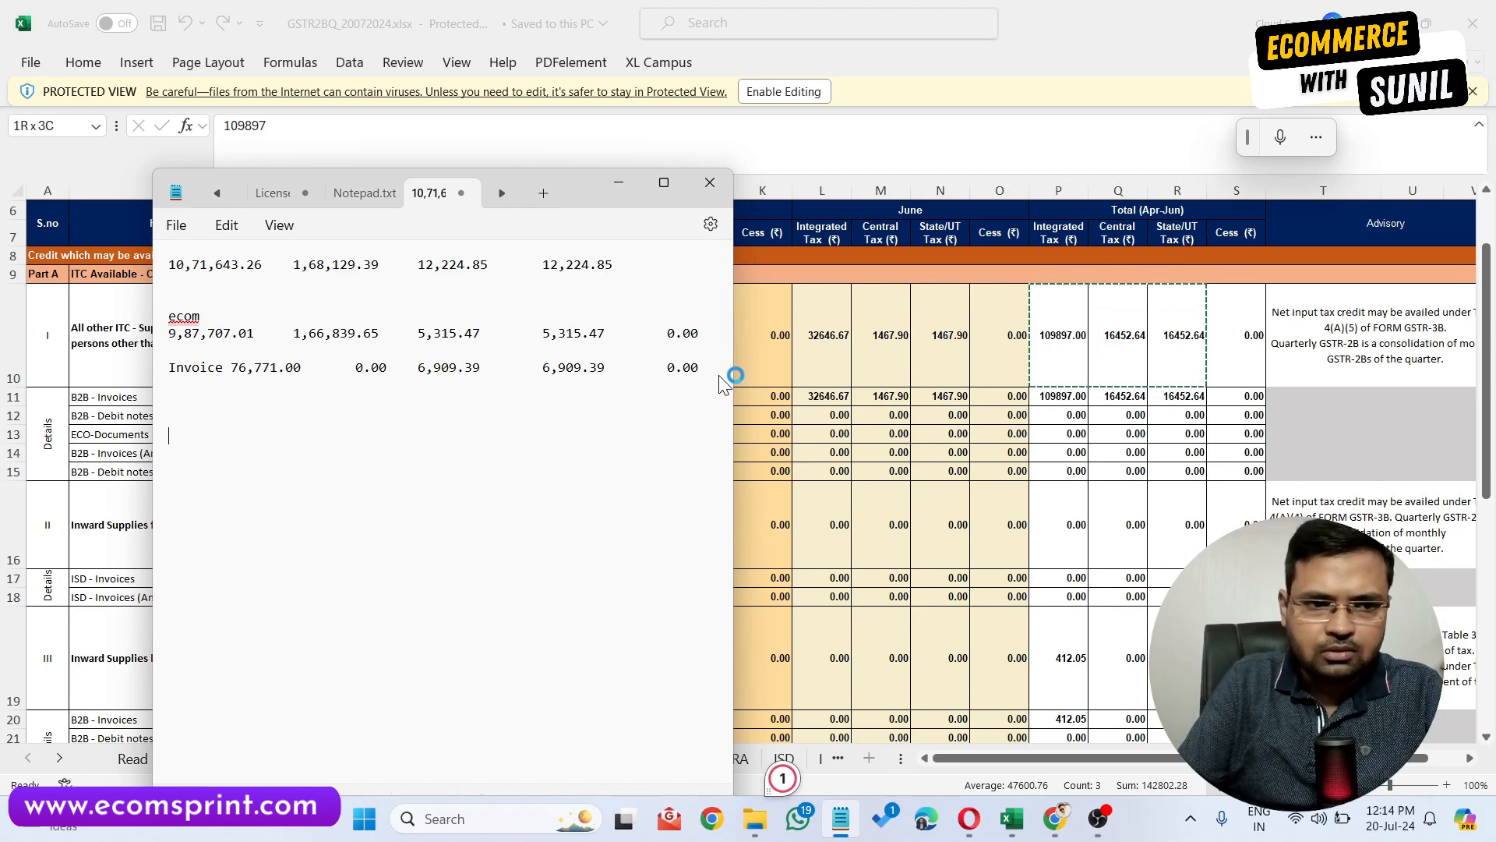
{"action": "key", "text": "Return"}
{"action": "key", "text": "Return"}
{"action": "key", "text": "Return"}
{"action": "key", "text": "Return"}
{"action": "key", "text": "ctrl+v"}
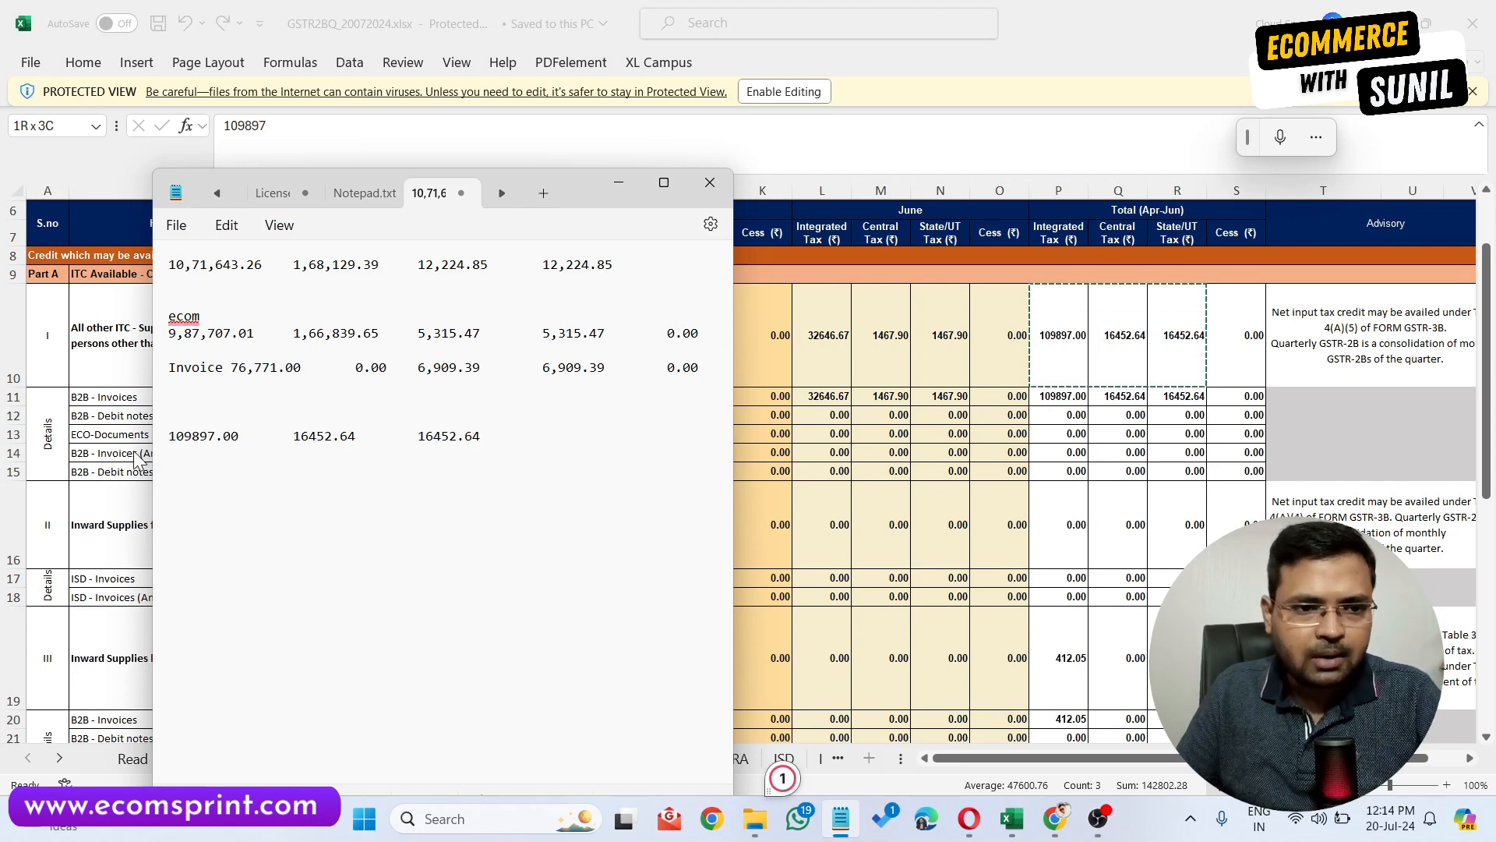
{"action": "left_click_drag", "start_coordinate": [156, 442], "coordinate": [254, 454]}
{"action": "left_click", "coordinate": [333, 468]}
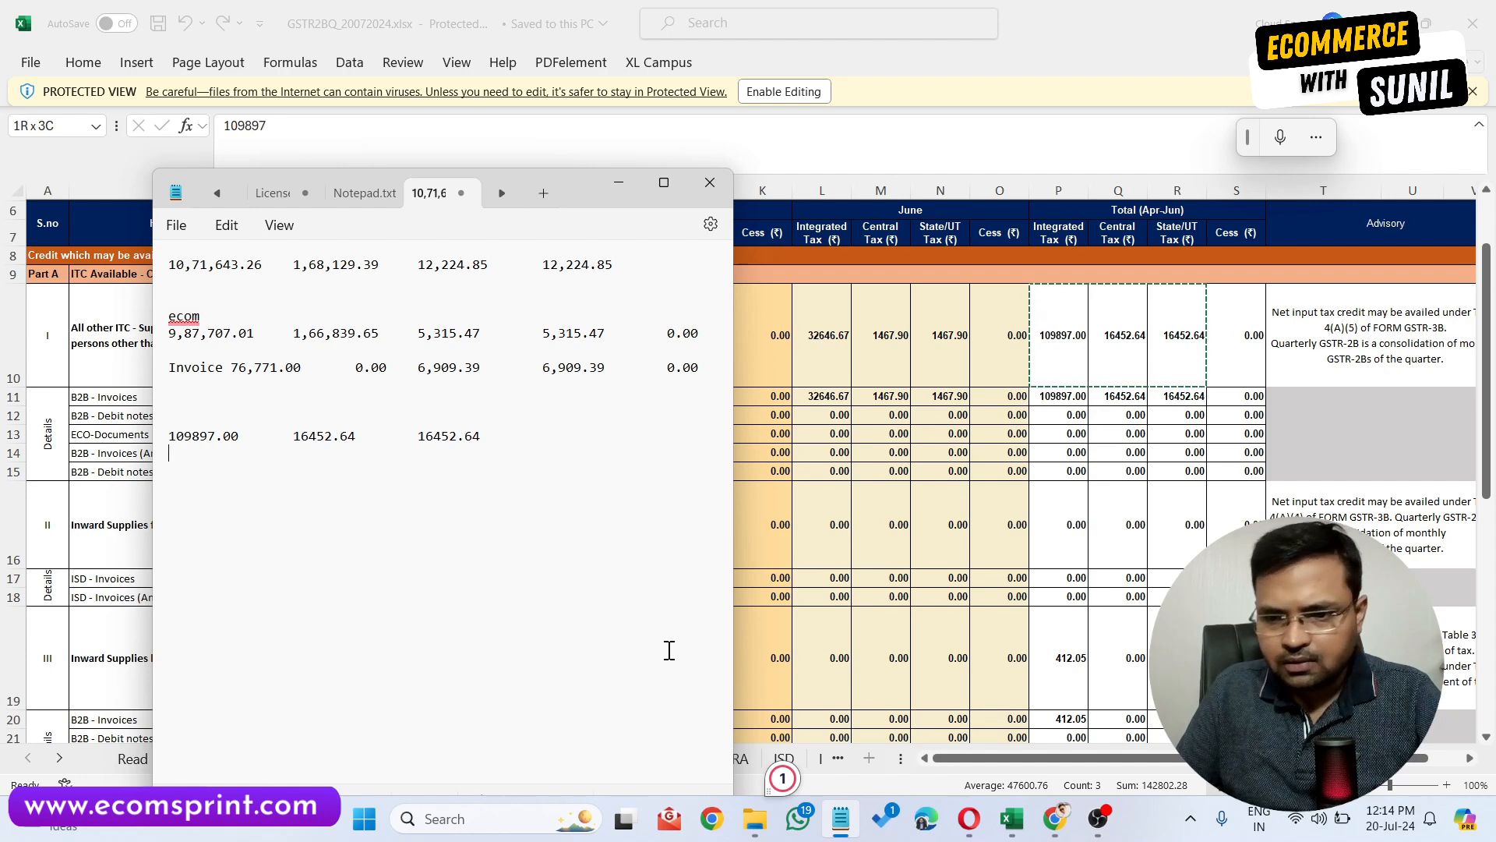
Enter the combined ITC total 142802.28 on the next line in Notepad.
{"action": "type", "text": "142"}
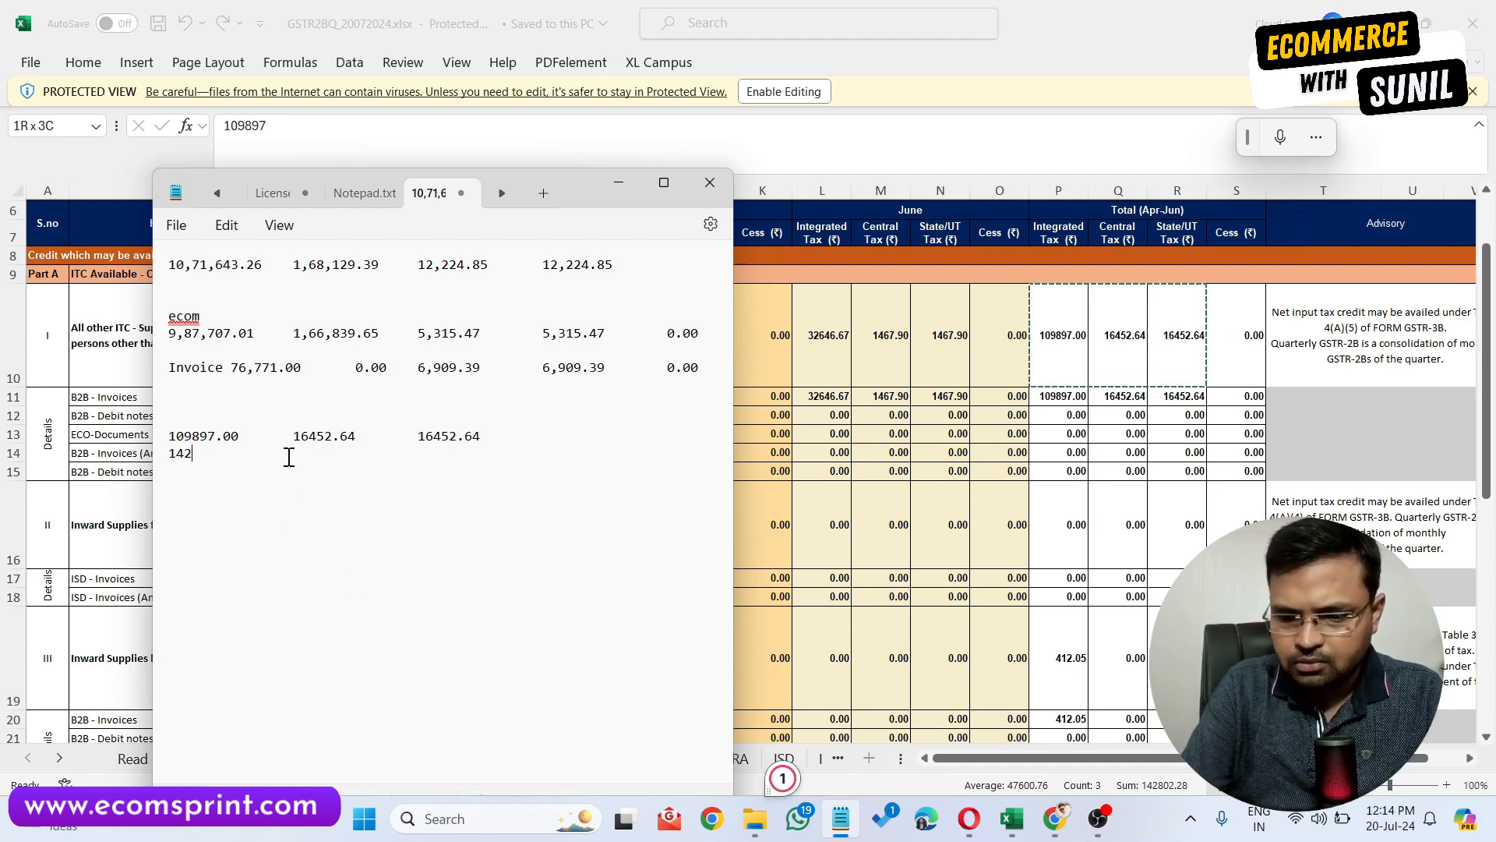
{"action": "type", "text": "802.28"}
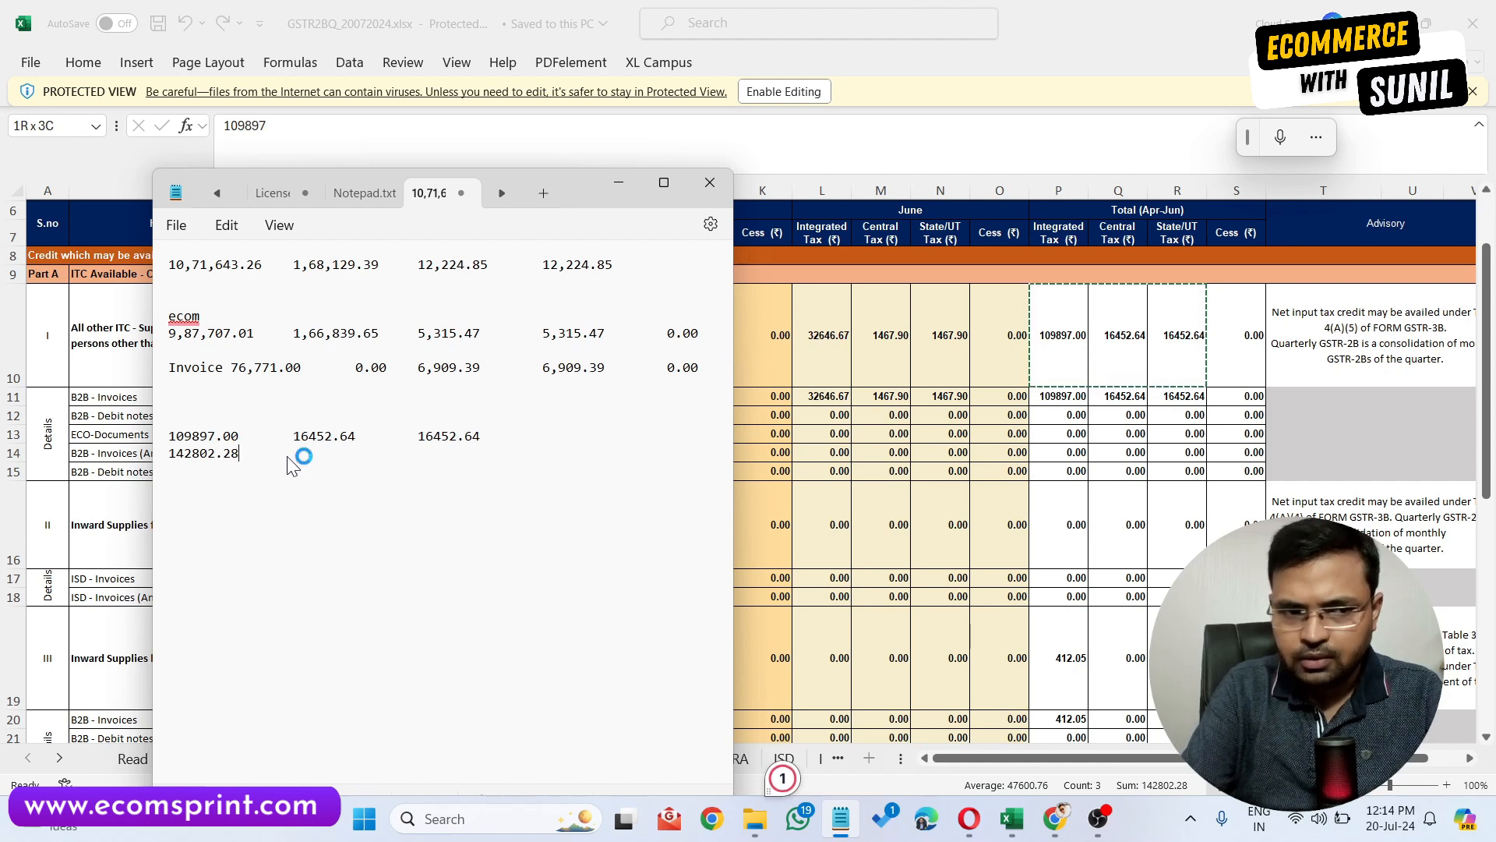
{"action": "key", "text": "Return"}
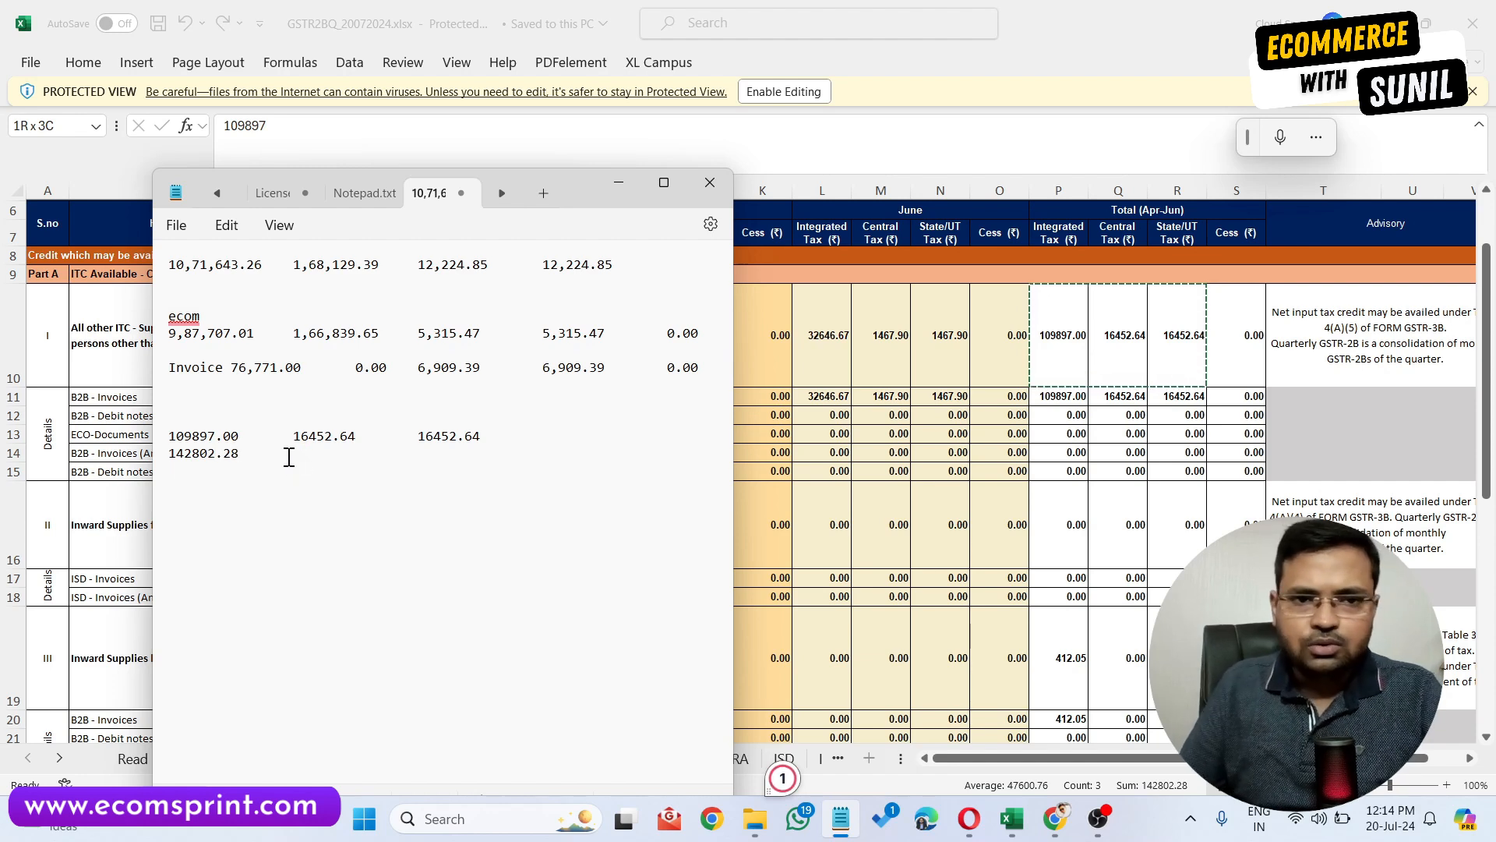
Search returns for 2024-25 Quarter 1, June, and start preparing GSTR-3B online.
{"action": "left_click", "coordinate": [619, 183]}
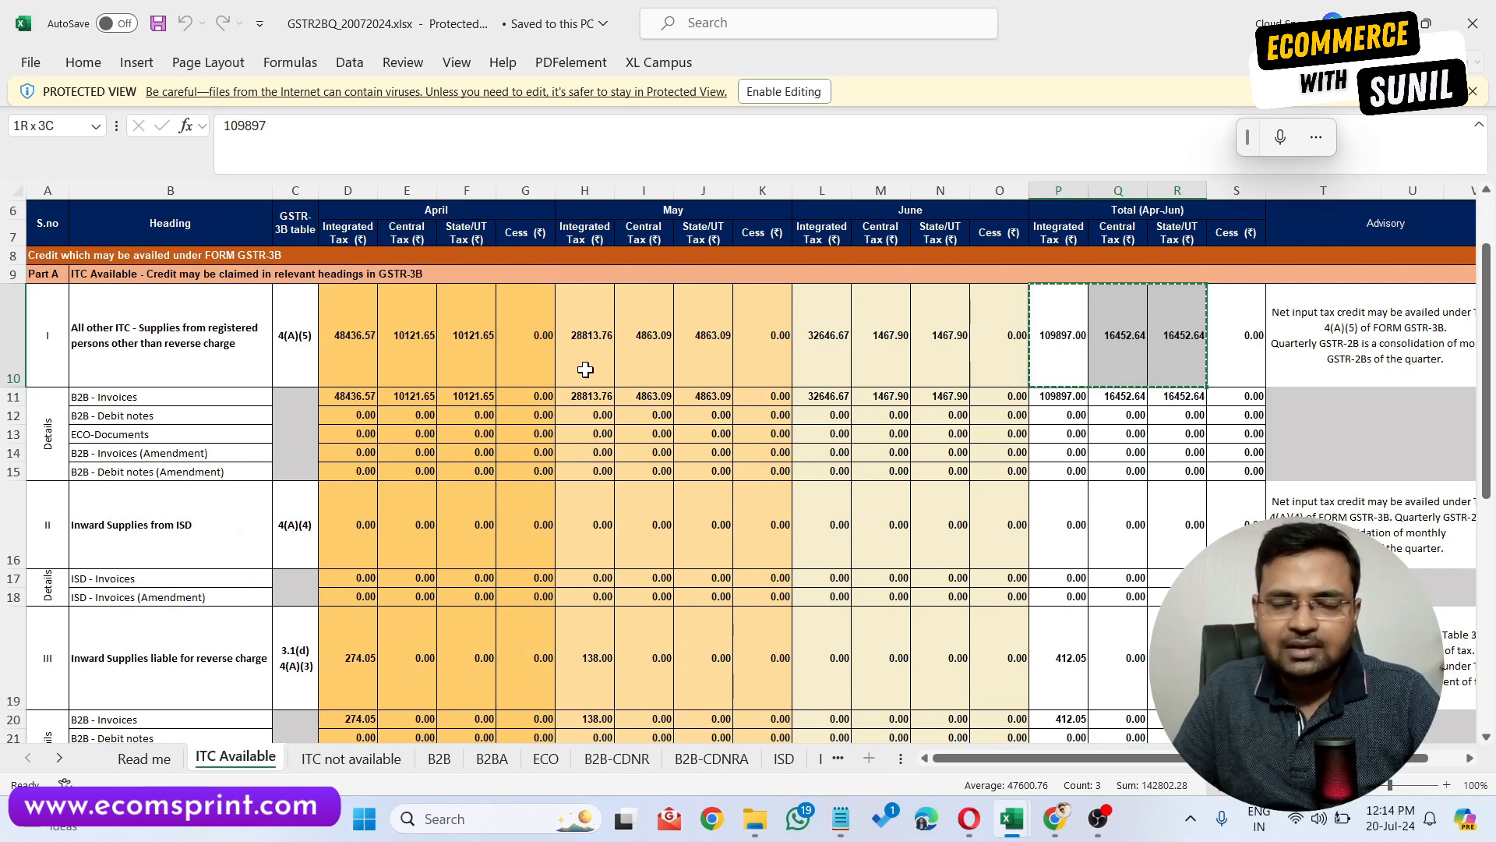
{"action": "left_click", "coordinate": [1493, 10]}
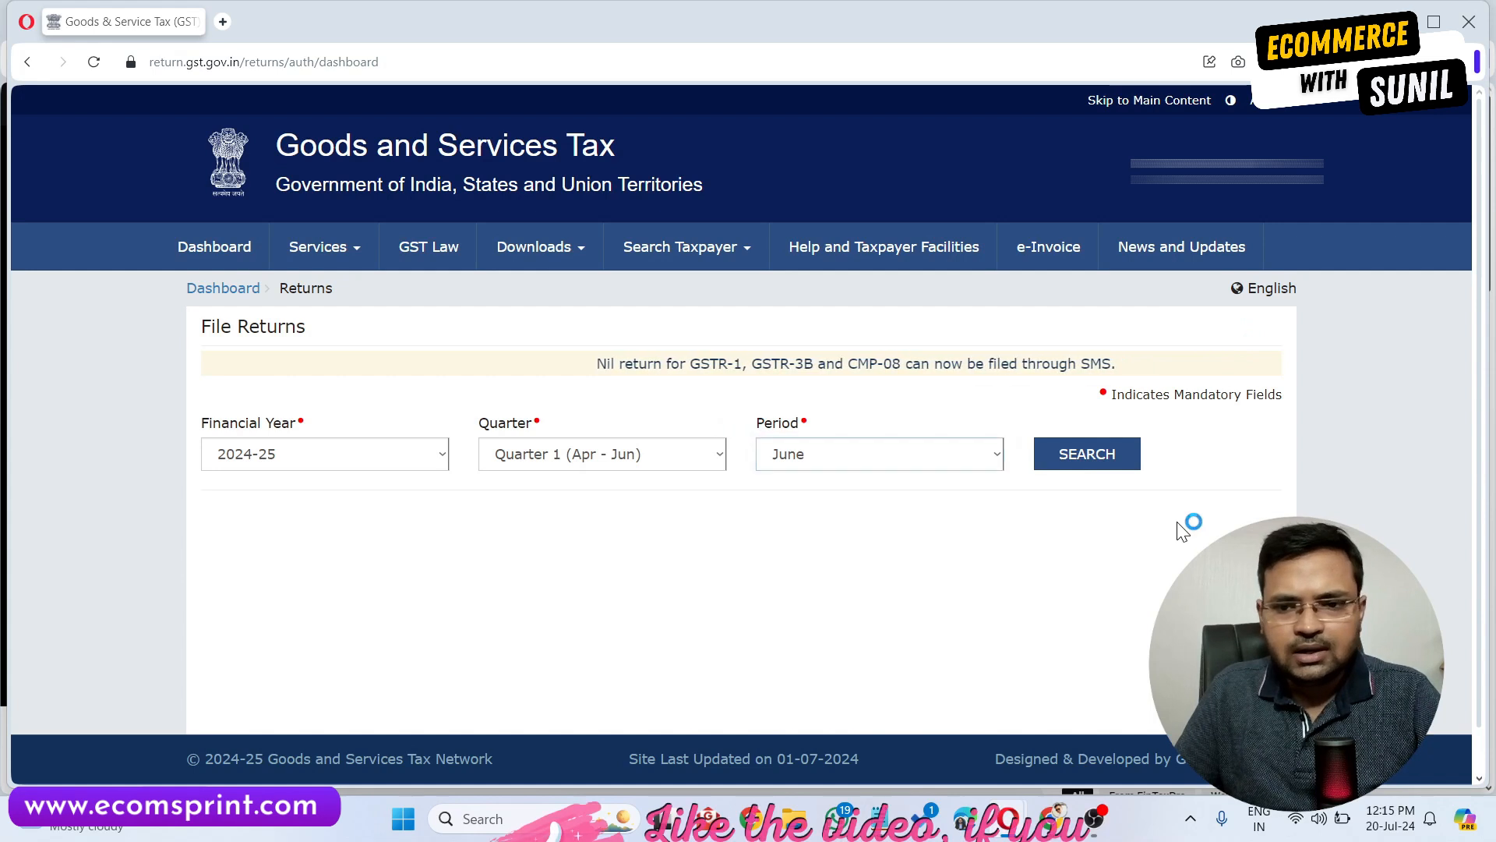
{"action": "left_click", "coordinate": [1112, 471]}
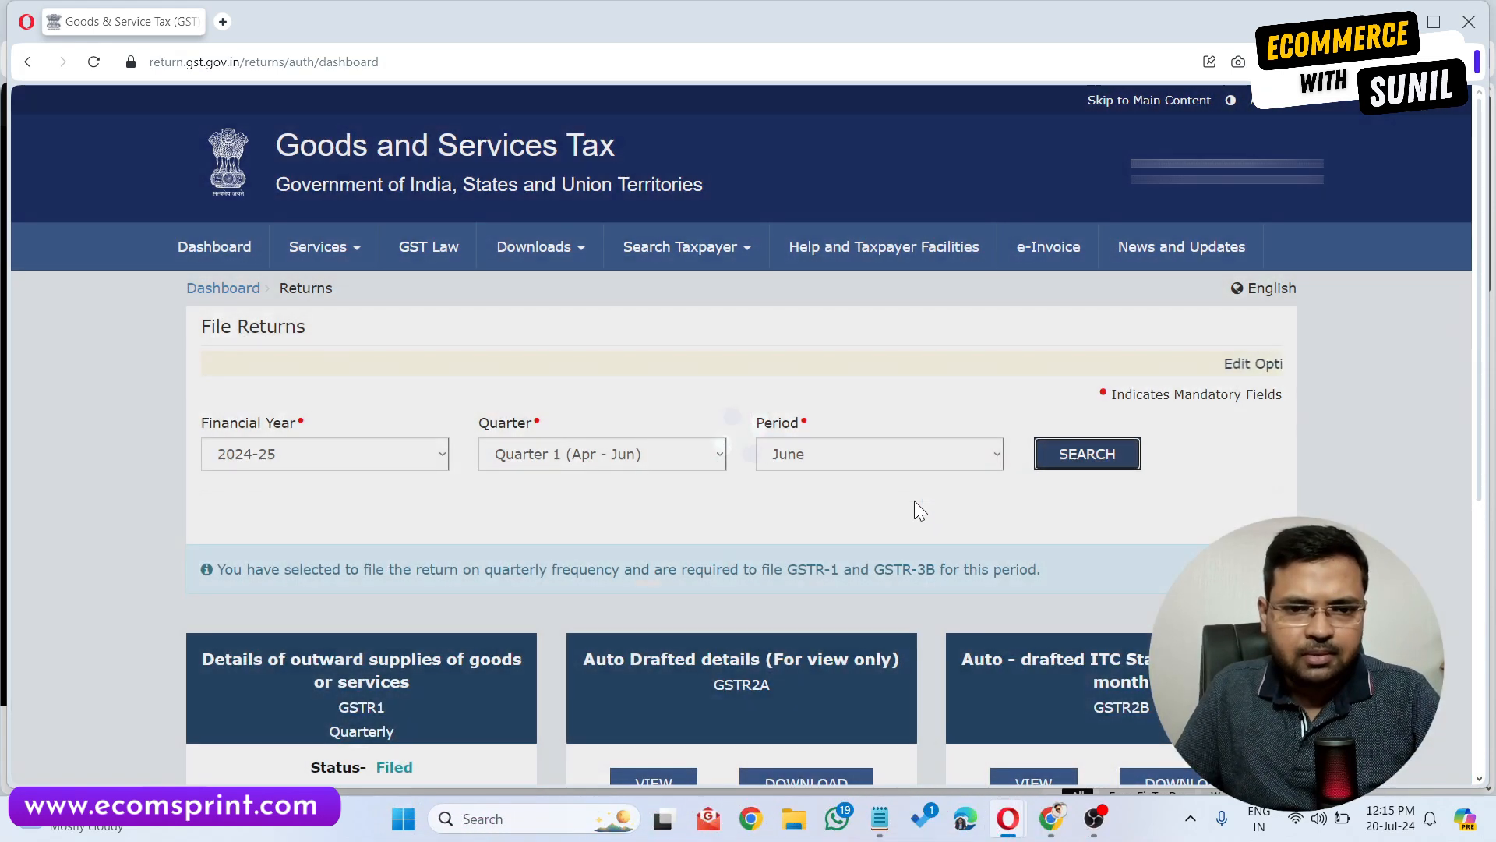
{"action": "scroll", "coordinate": [908, 483], "scroll_direction": "down", "scroll_amount": 5}
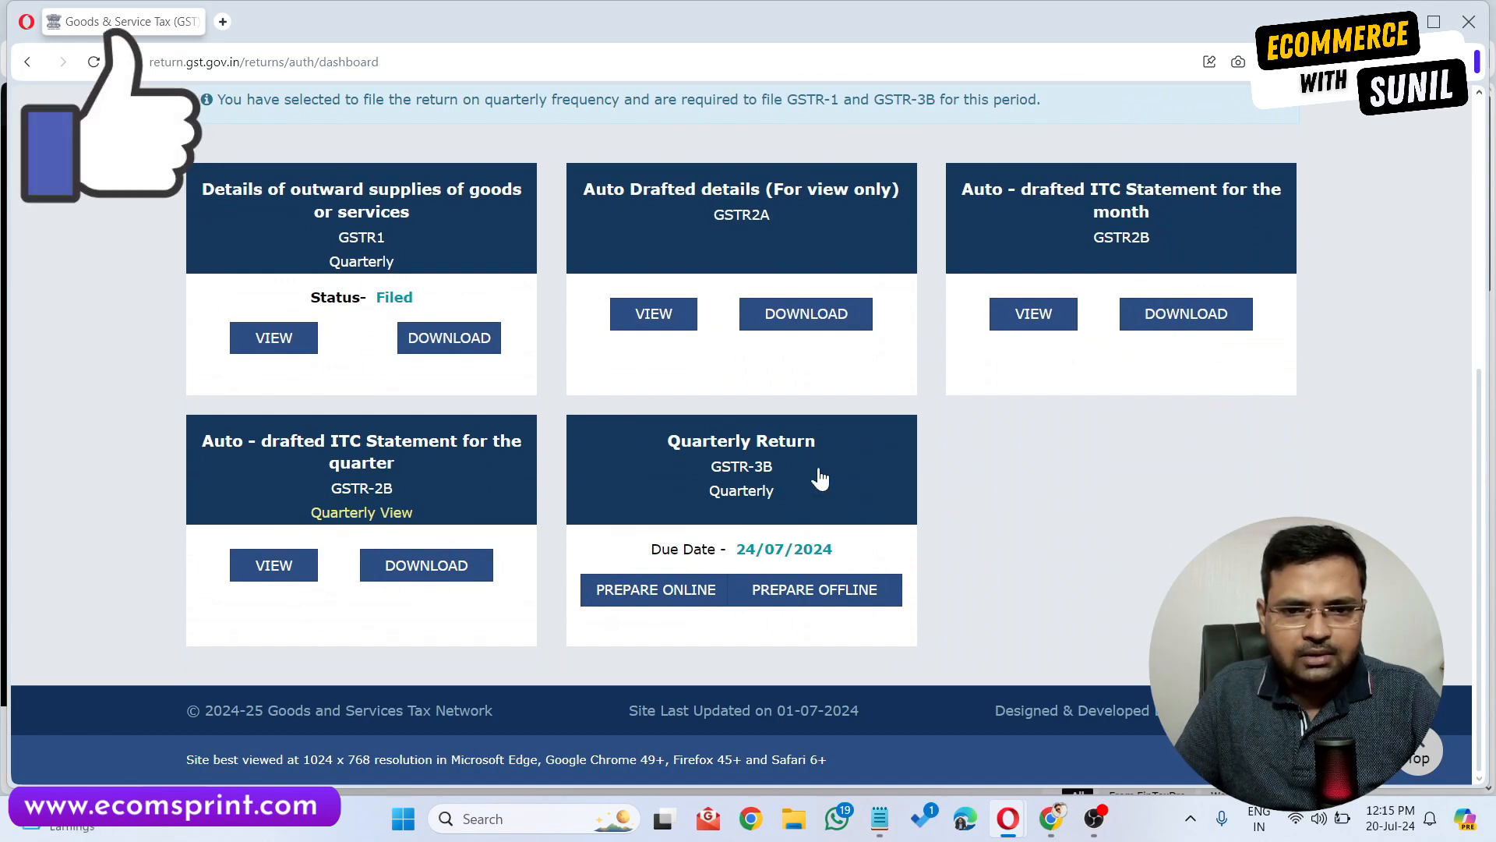
{"action": "left_click", "coordinate": [664, 595]}
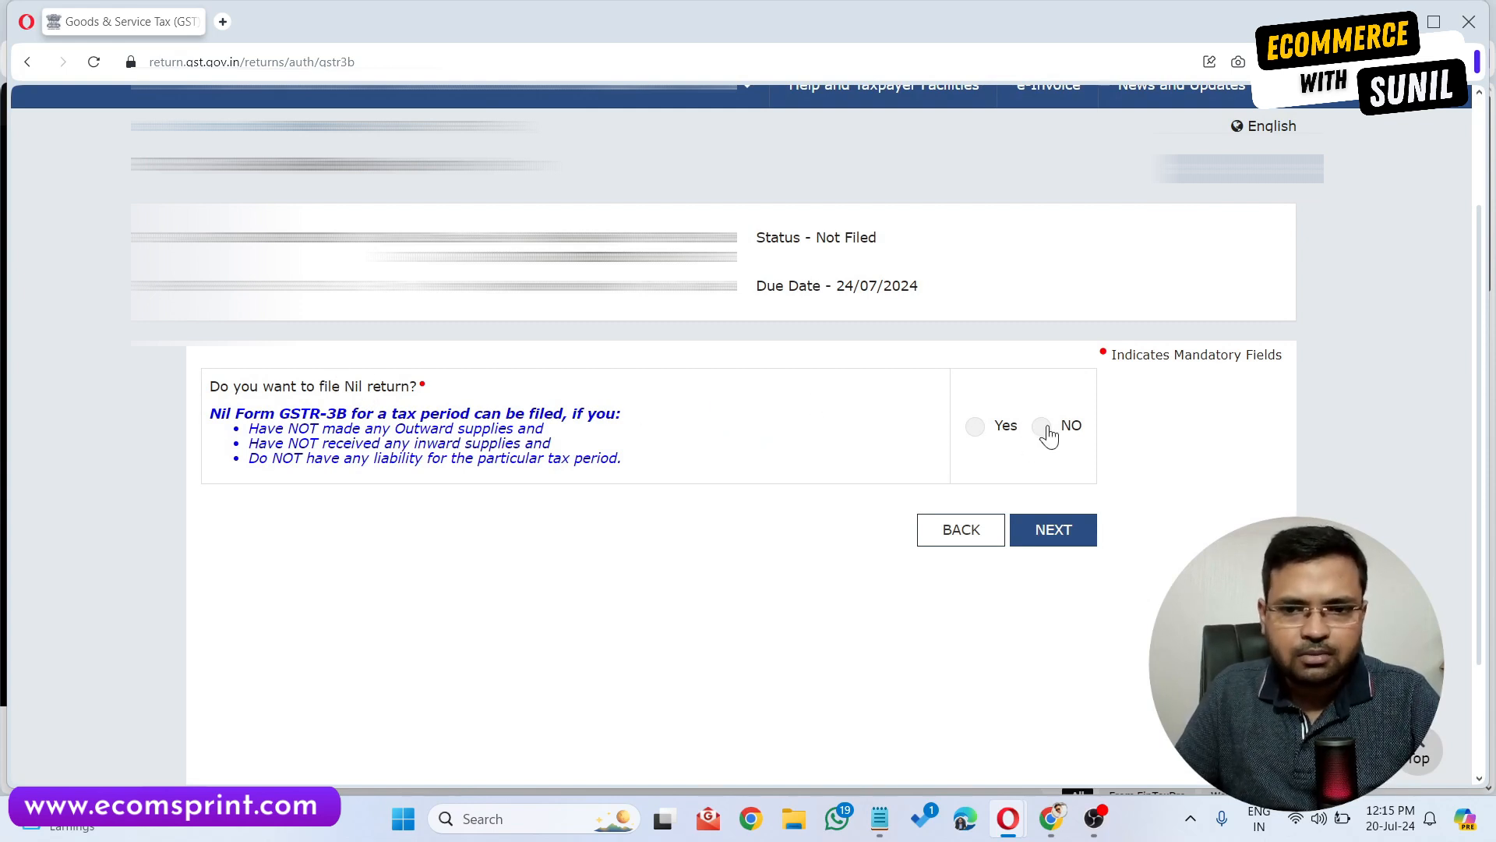
Answer No to filing a nil return, continue, and dismiss the system-generated summary popup.
{"action": "left_click", "coordinate": [975, 426]}
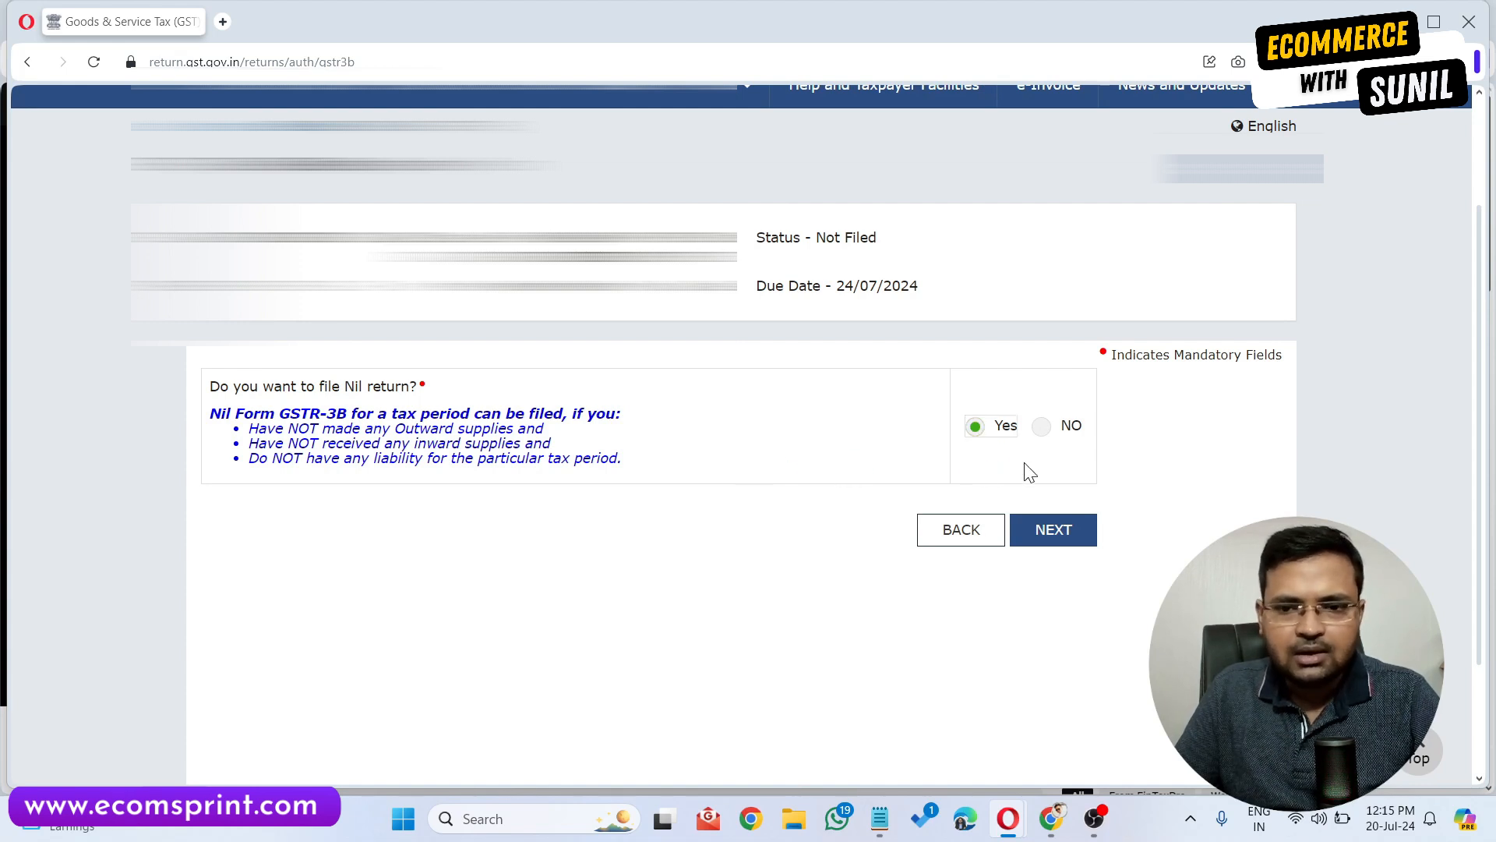
{"action": "left_click", "coordinate": [1042, 426]}
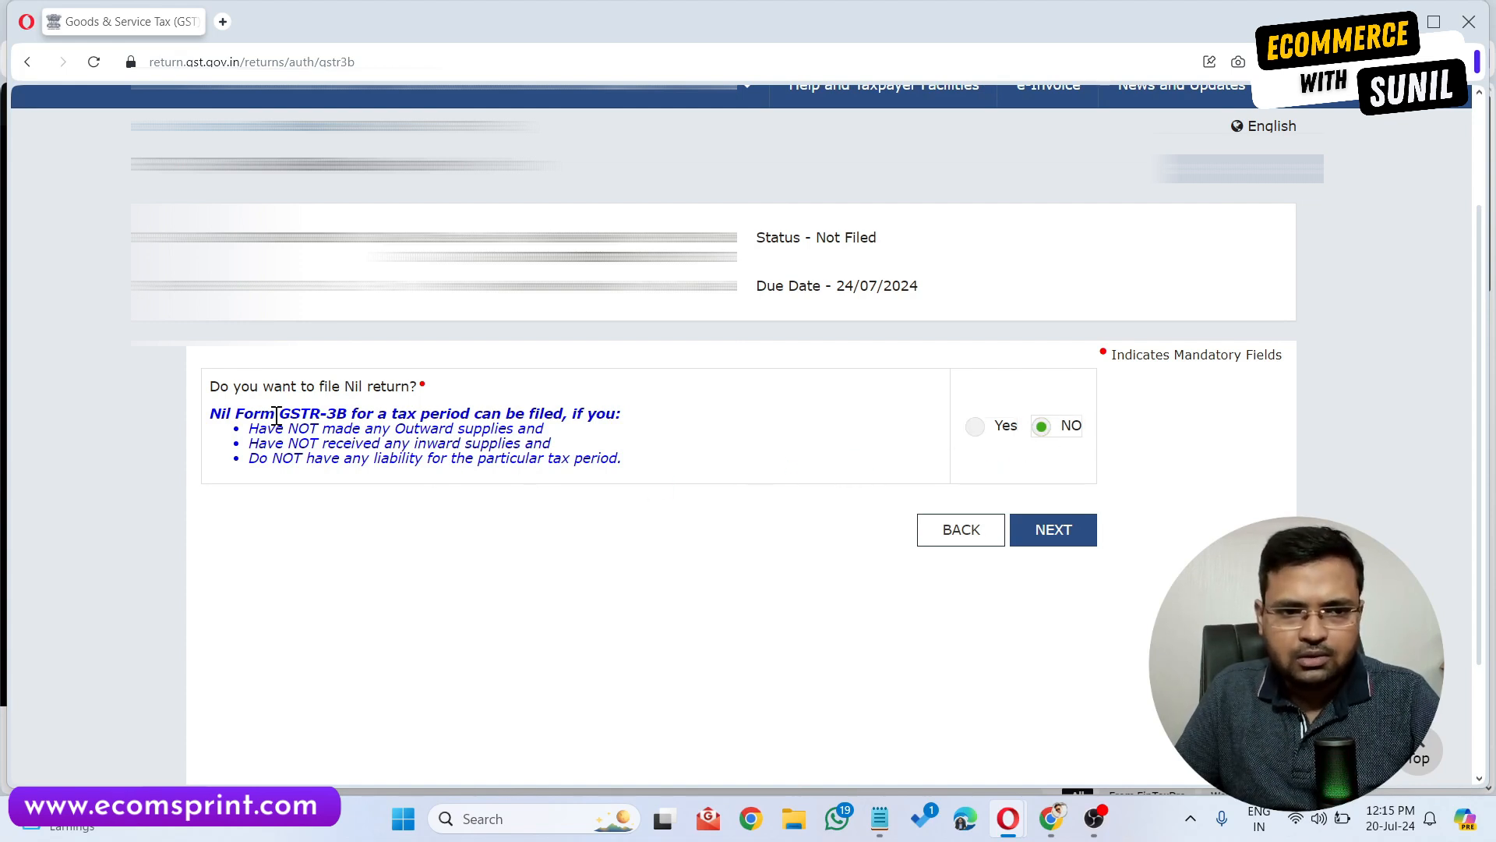
{"action": "left_click", "coordinate": [1058, 540]}
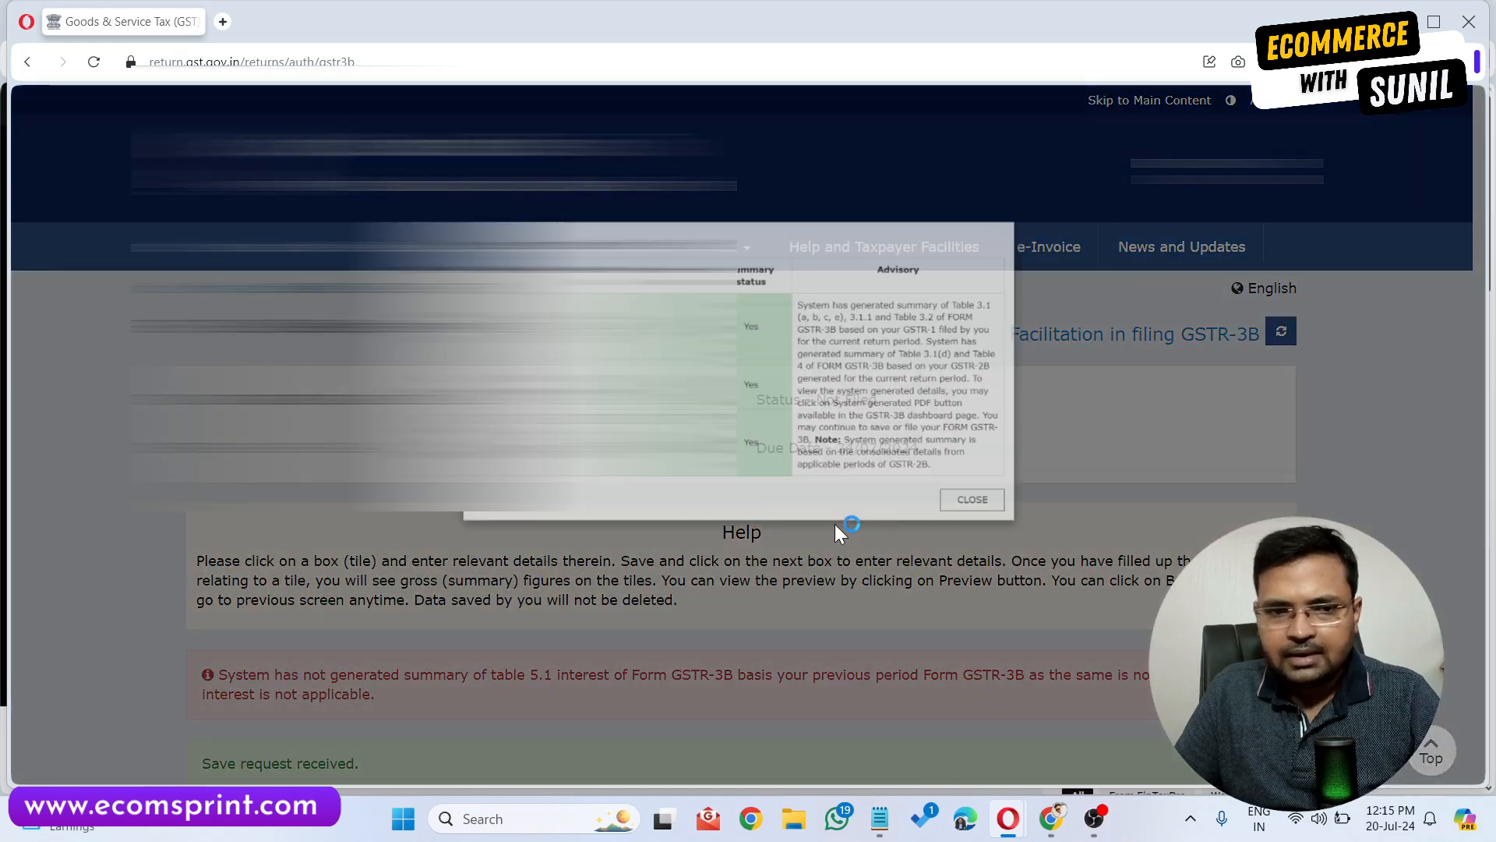
{"action": "left_click_drag", "start_coordinate": [508, 181], "coordinate": [735, 190]}
{"action": "left_click", "coordinate": [737, 189]}
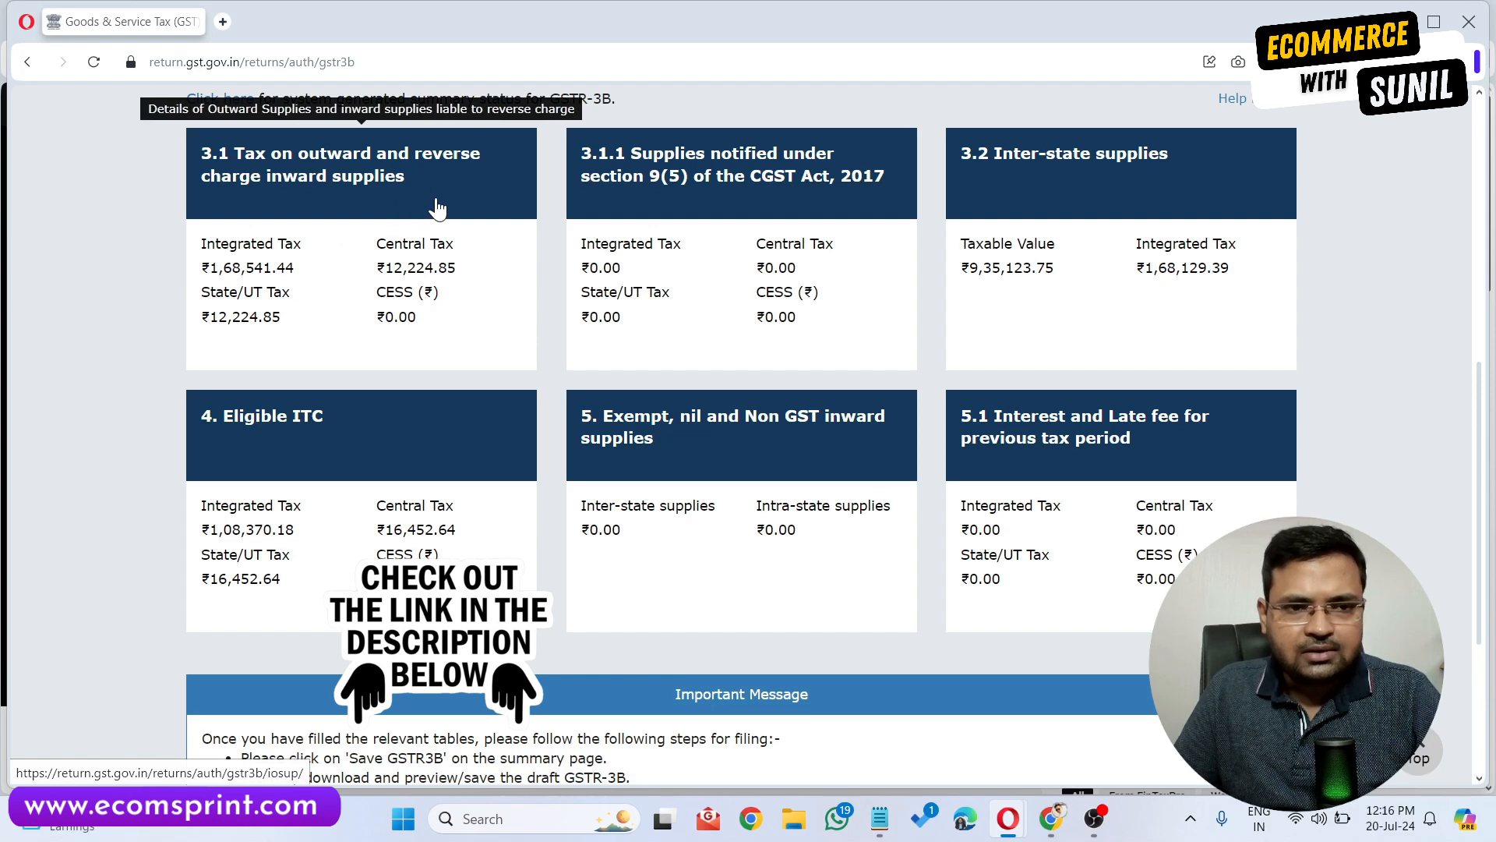
Compare the noted GSTR-1 tax figures with the 3.1 outward supplies tile amounts.
{"action": "left_click", "coordinate": [886, 829]}
{"action": "left_click_drag", "start_coordinate": [573, 190], "coordinate": [1056, 137]}
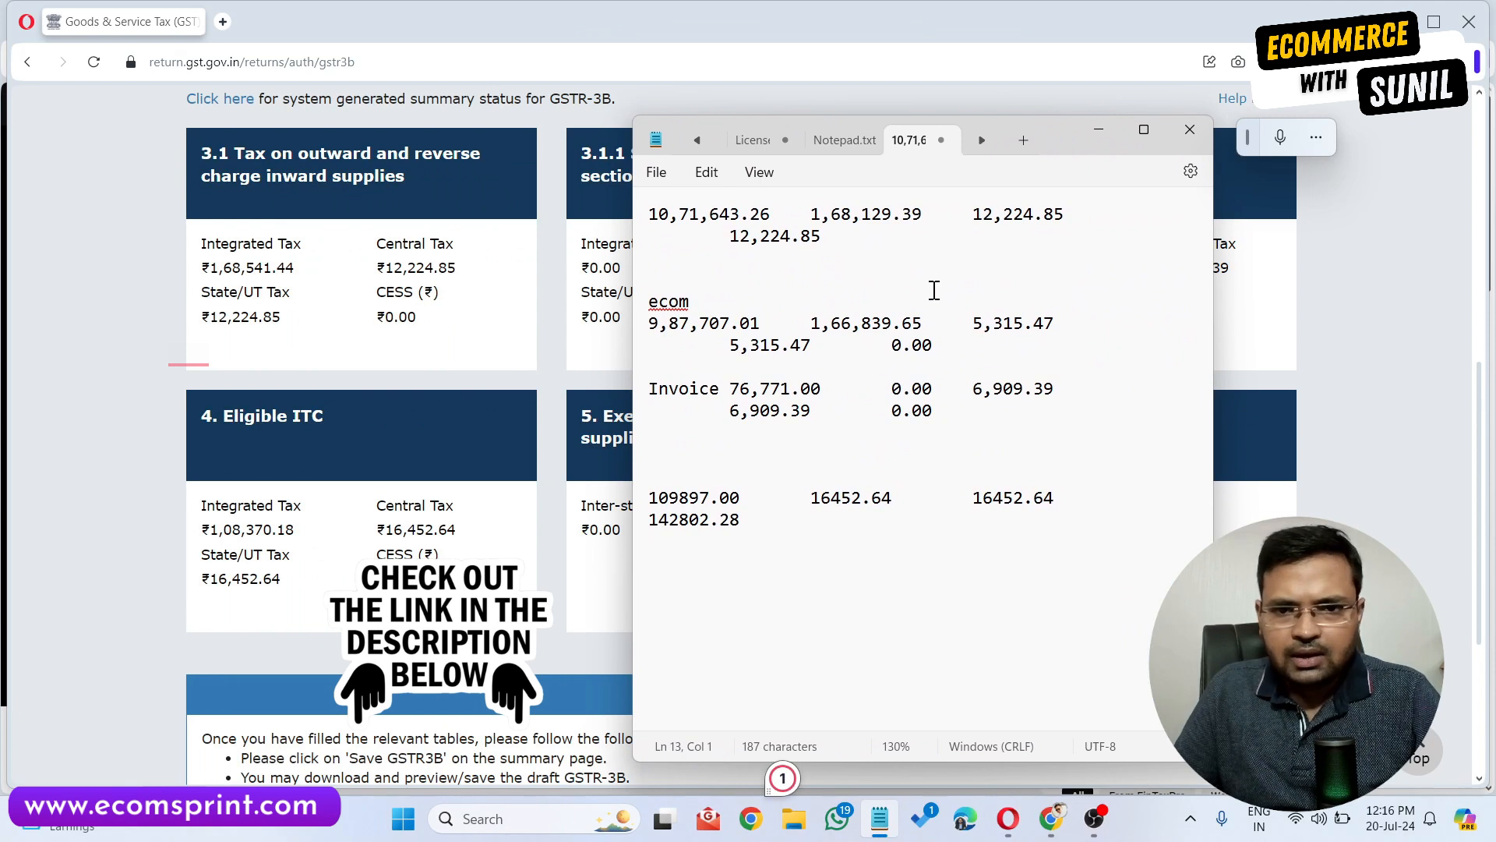
{"action": "left_click_drag", "start_coordinate": [811, 219], "coordinate": [922, 217]}
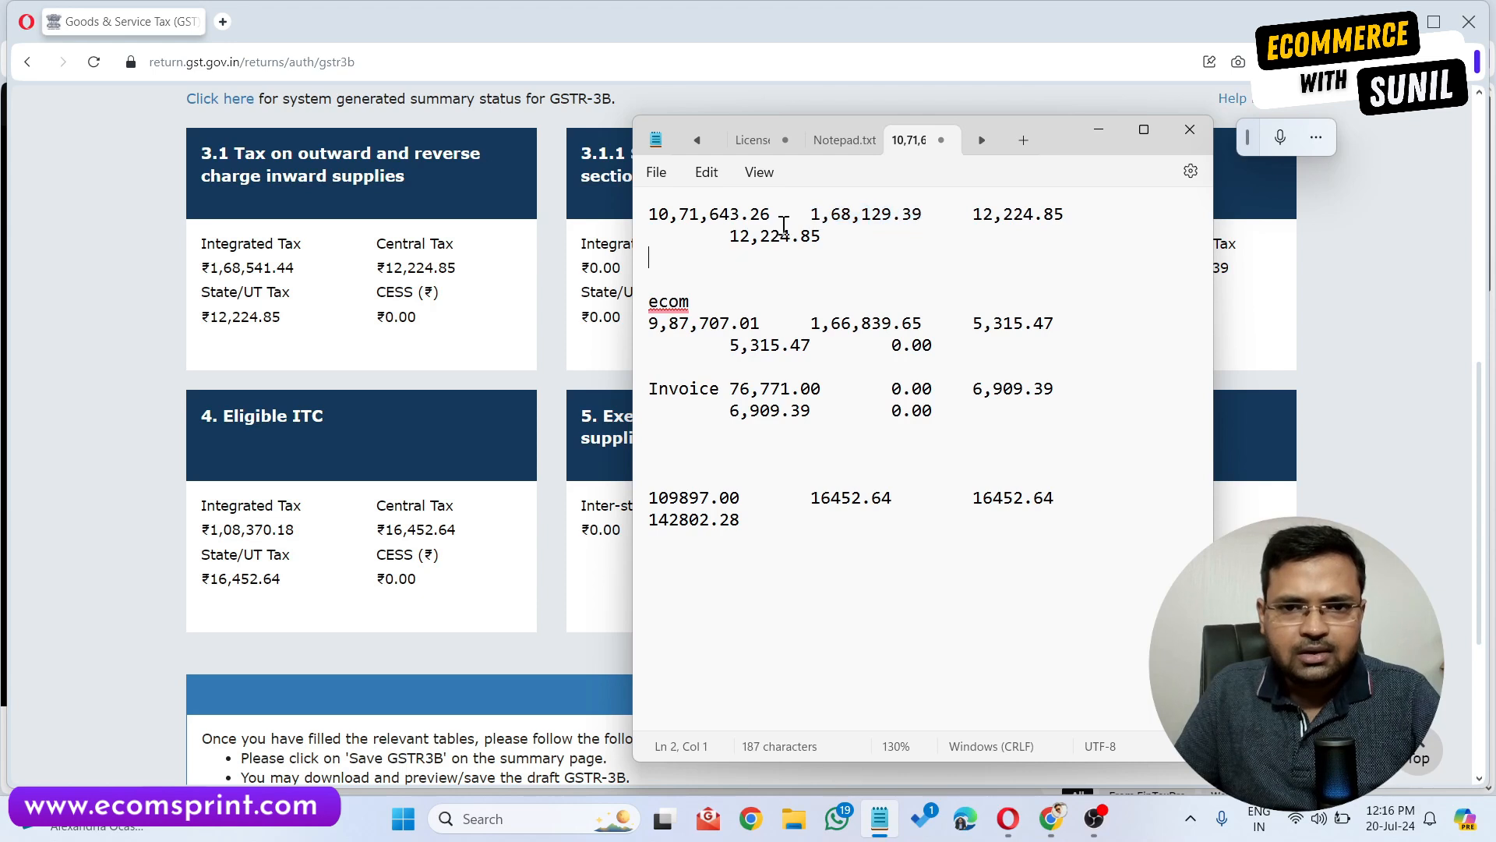
{"action": "left_click", "coordinate": [830, 239], "text": "shift"}
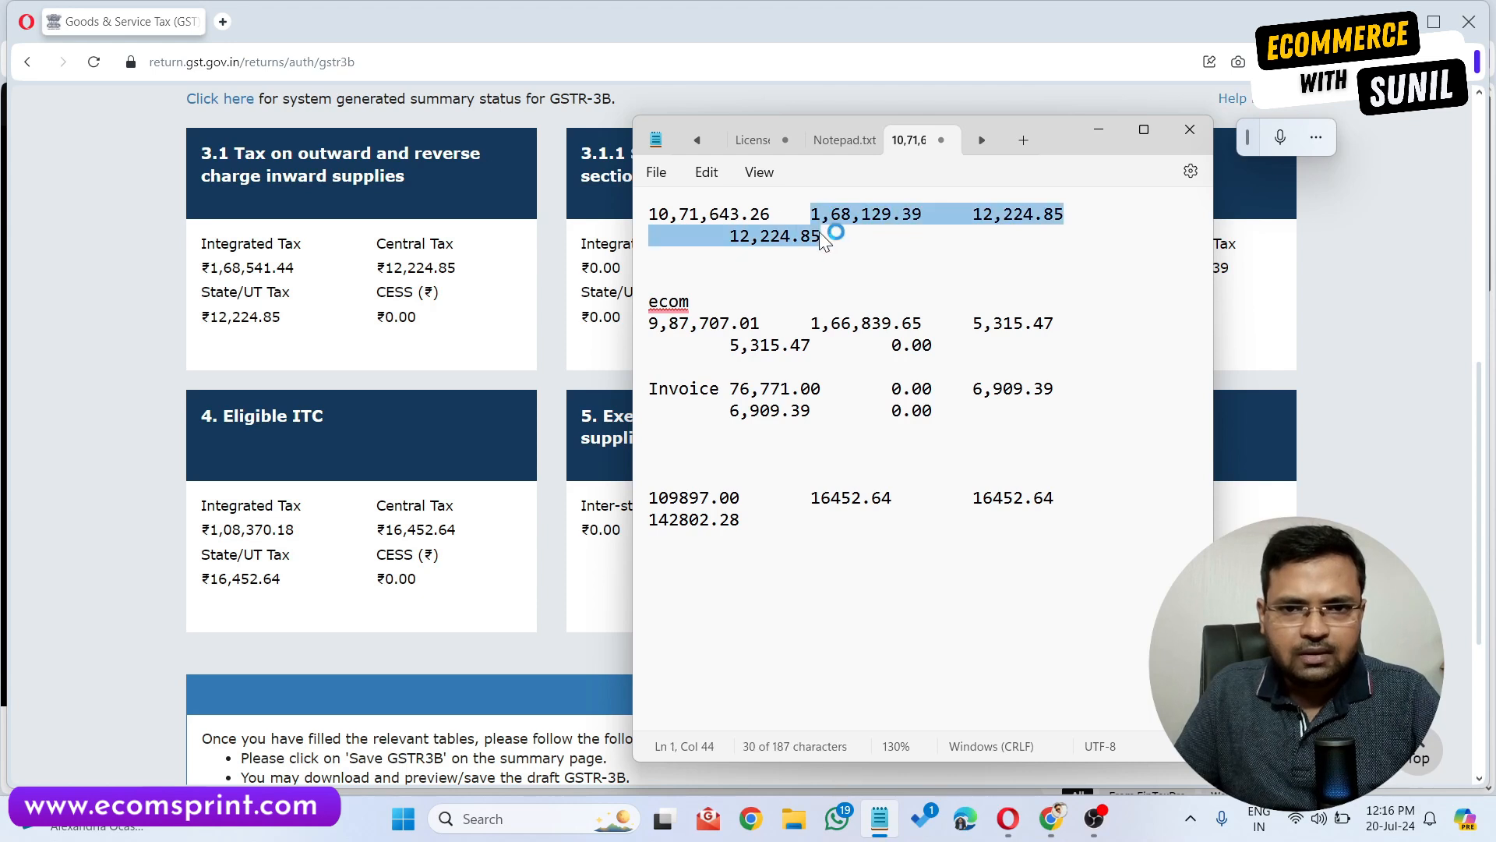
{"action": "left_click", "coordinate": [855, 251]}
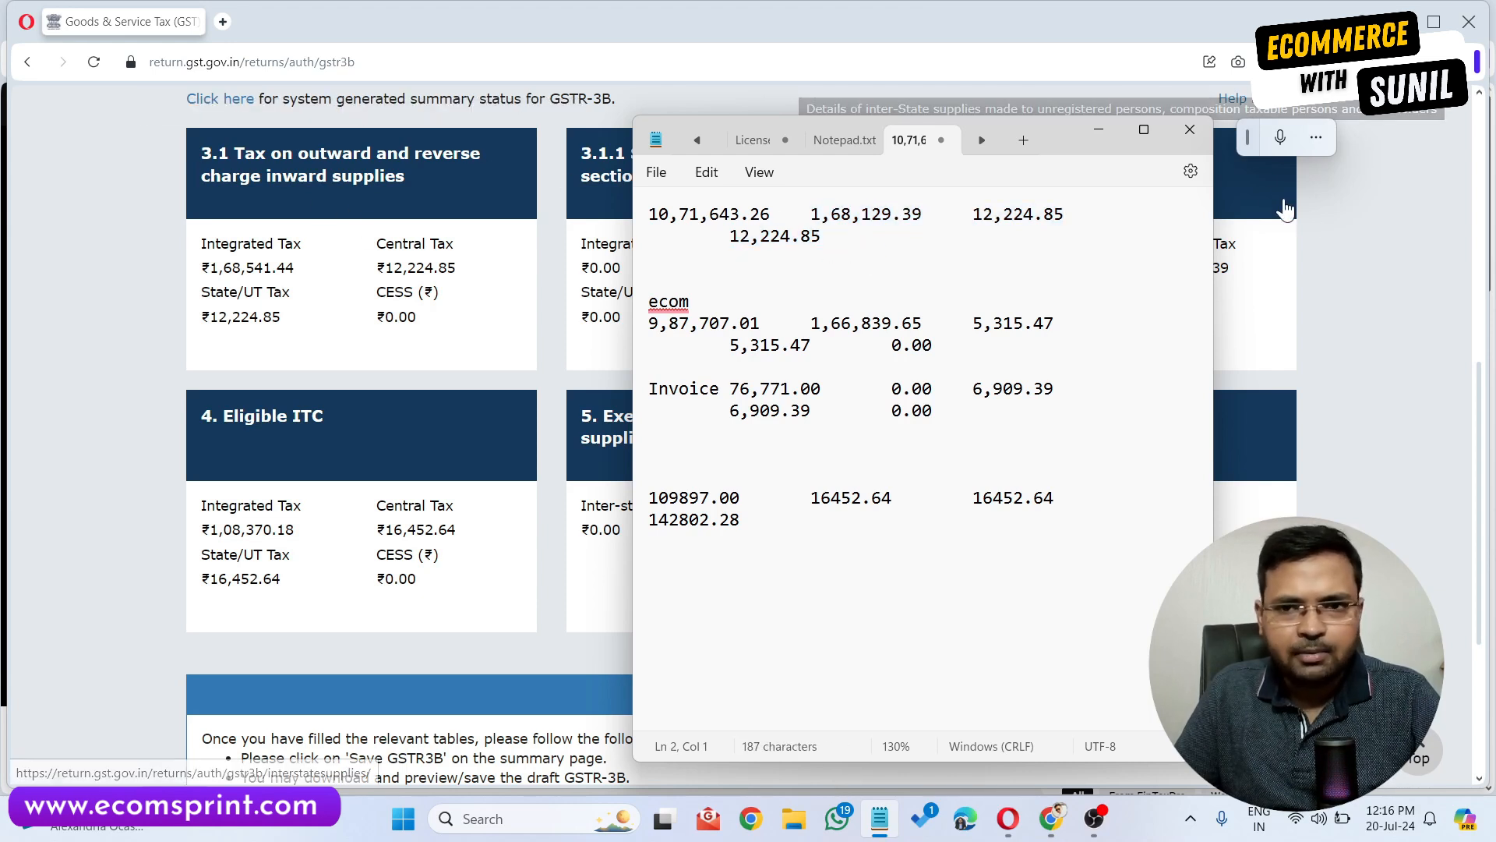
{"action": "left_click", "coordinate": [1095, 131]}
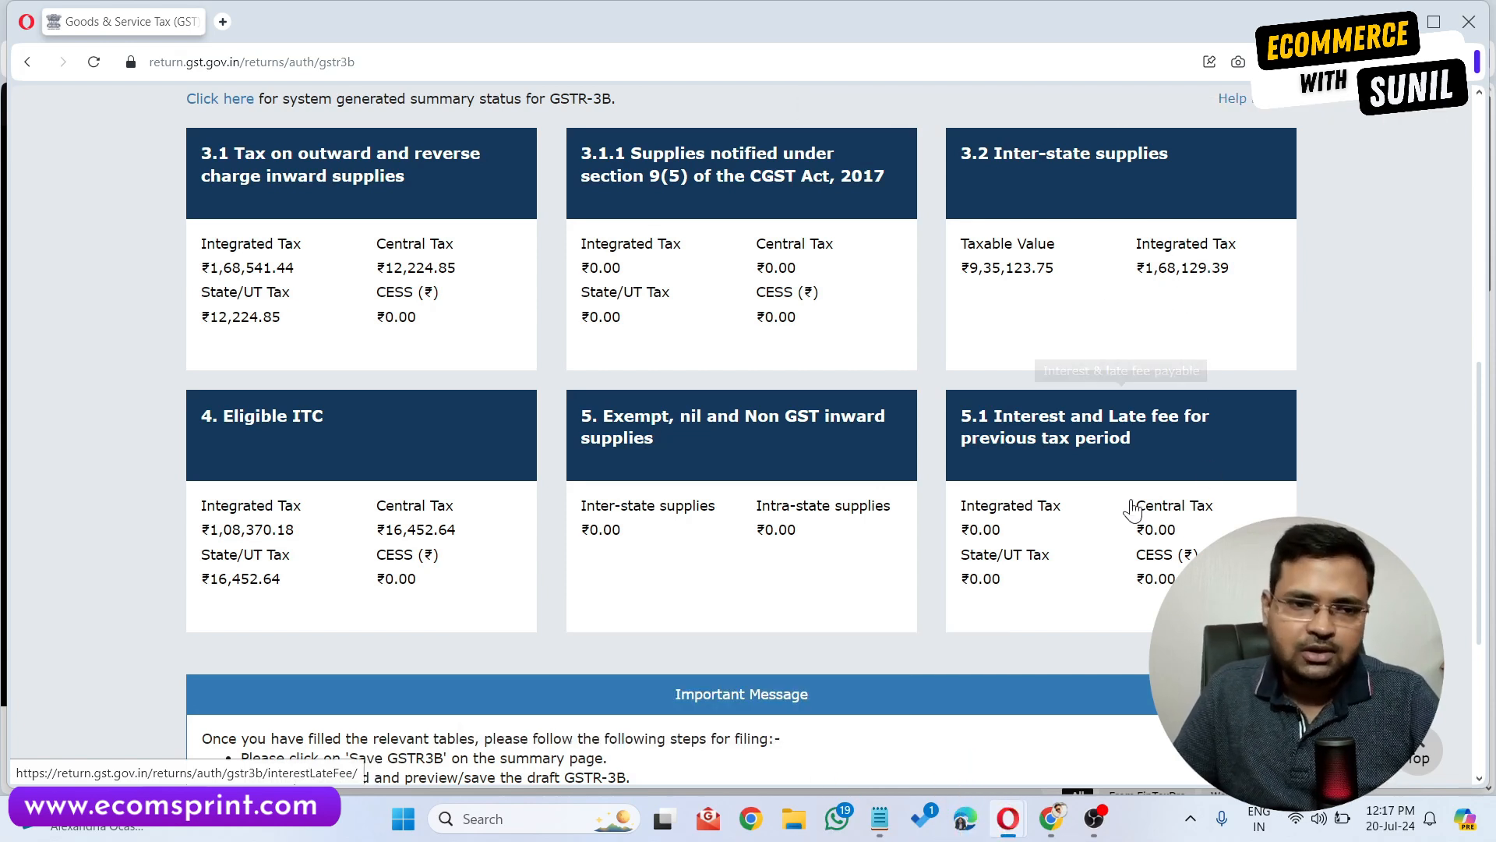
Compare the noted GSTR-2B ITC totals with the 4. Eligible ITC tile amounts.
{"action": "scroll", "coordinate": [238, 329], "scroll_direction": "down", "scroll_amount": 2}
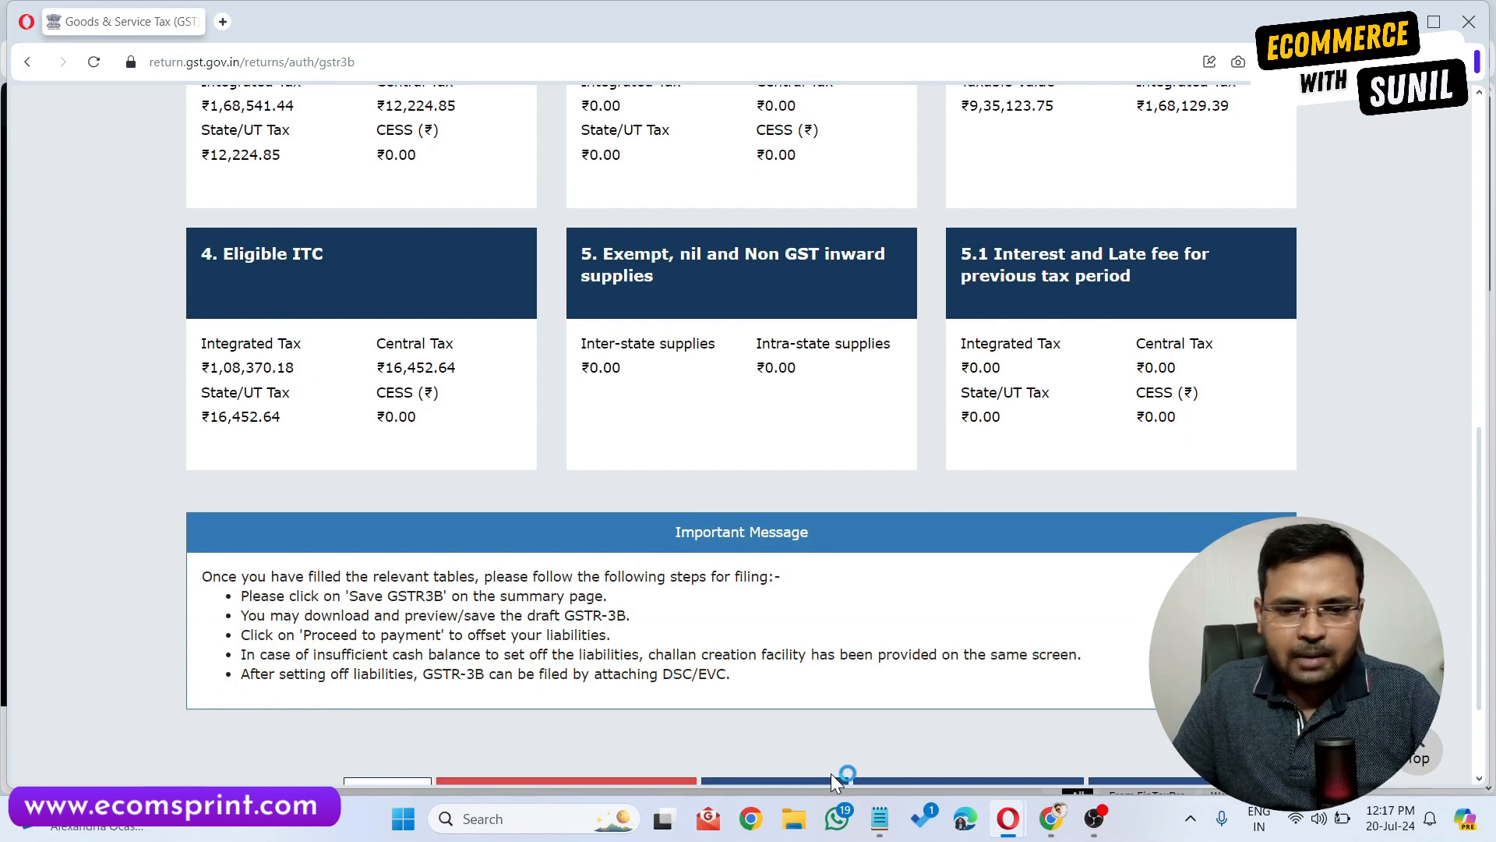
{"action": "left_click", "coordinate": [878, 827]}
{"action": "left_click_drag", "start_coordinate": [562, 190], "coordinate": [1049, 105]}
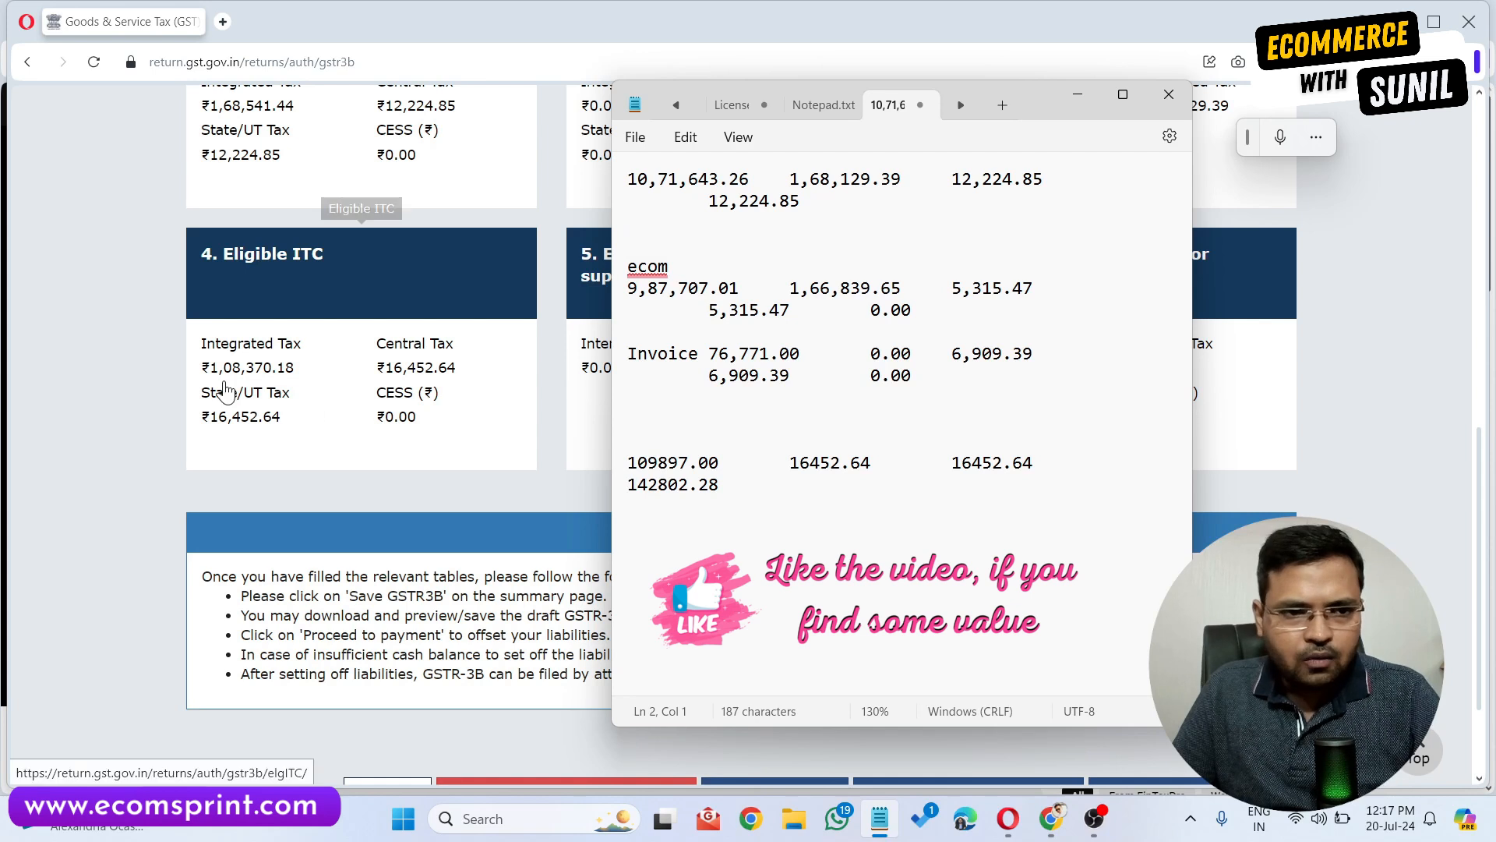
{"action": "left_click_drag", "start_coordinate": [632, 463], "coordinate": [891, 472]}
{"action": "left_click", "coordinate": [744, 484]}
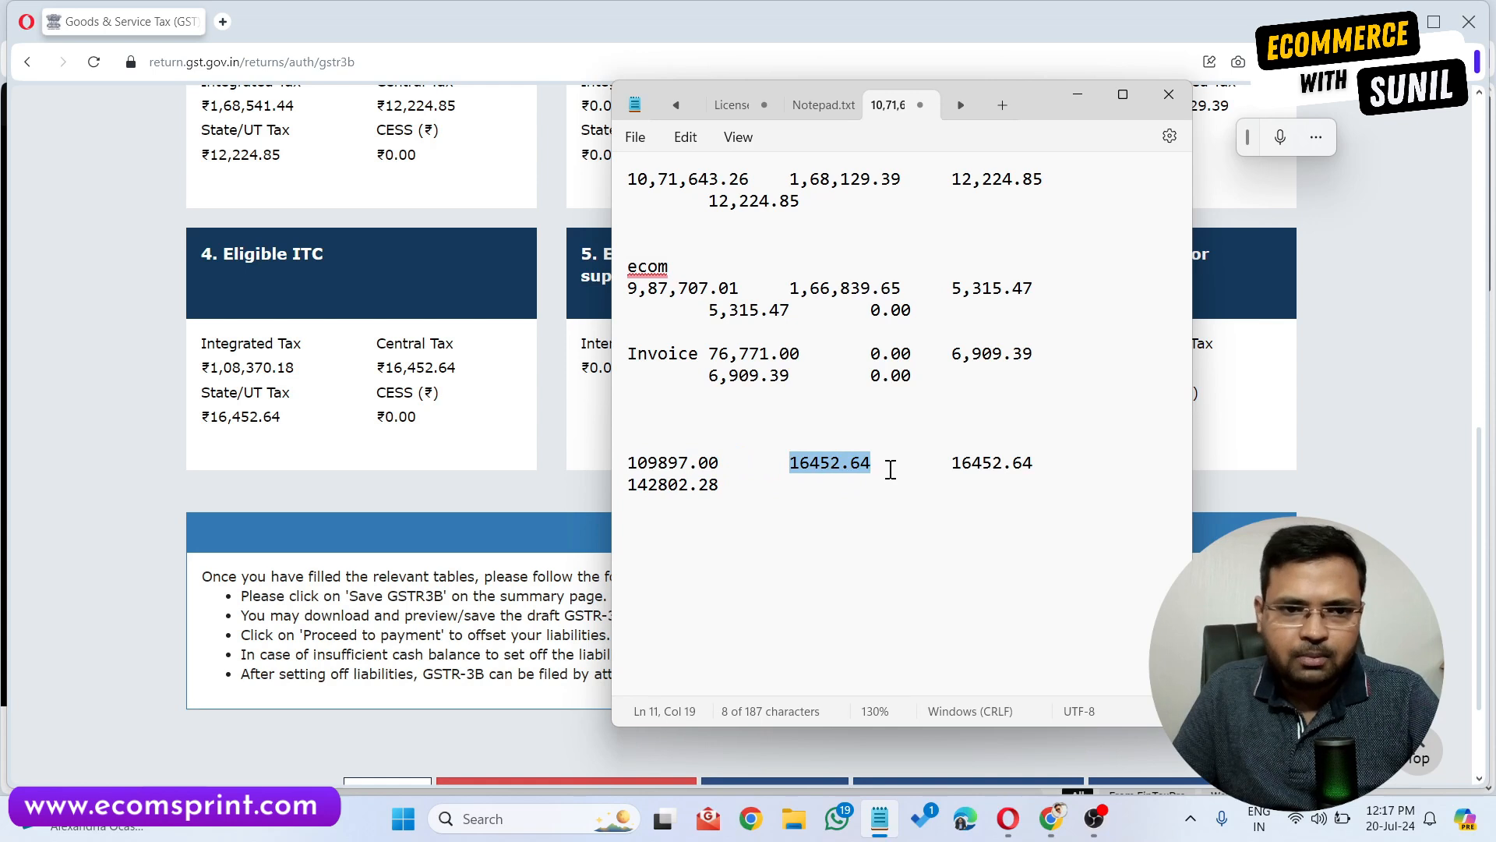
{"action": "left_click_drag", "start_coordinate": [1073, 496], "coordinate": [967, 469]}
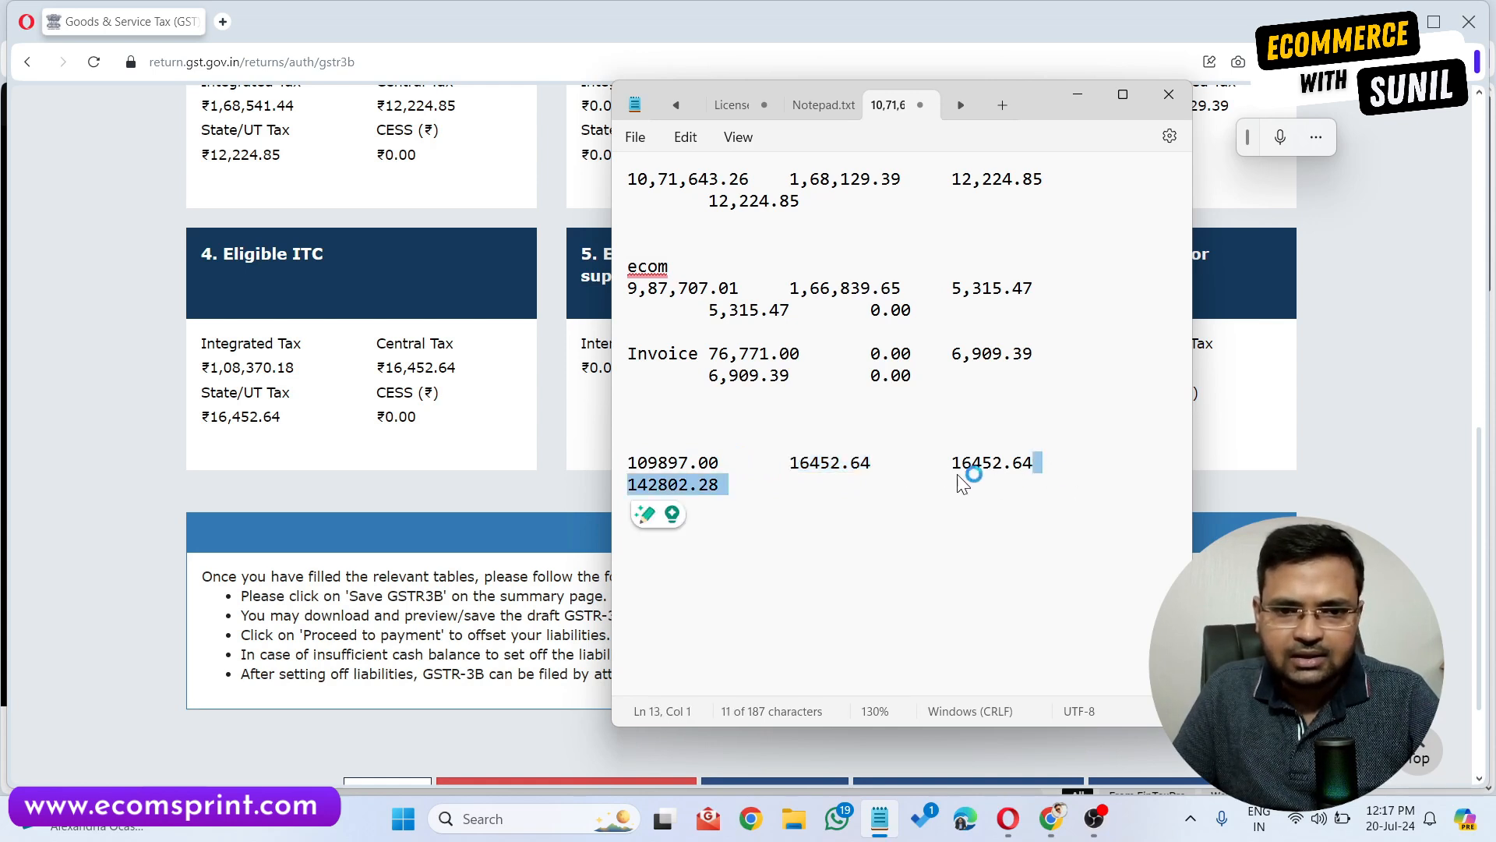
{"action": "left_click", "coordinate": [966, 467]}
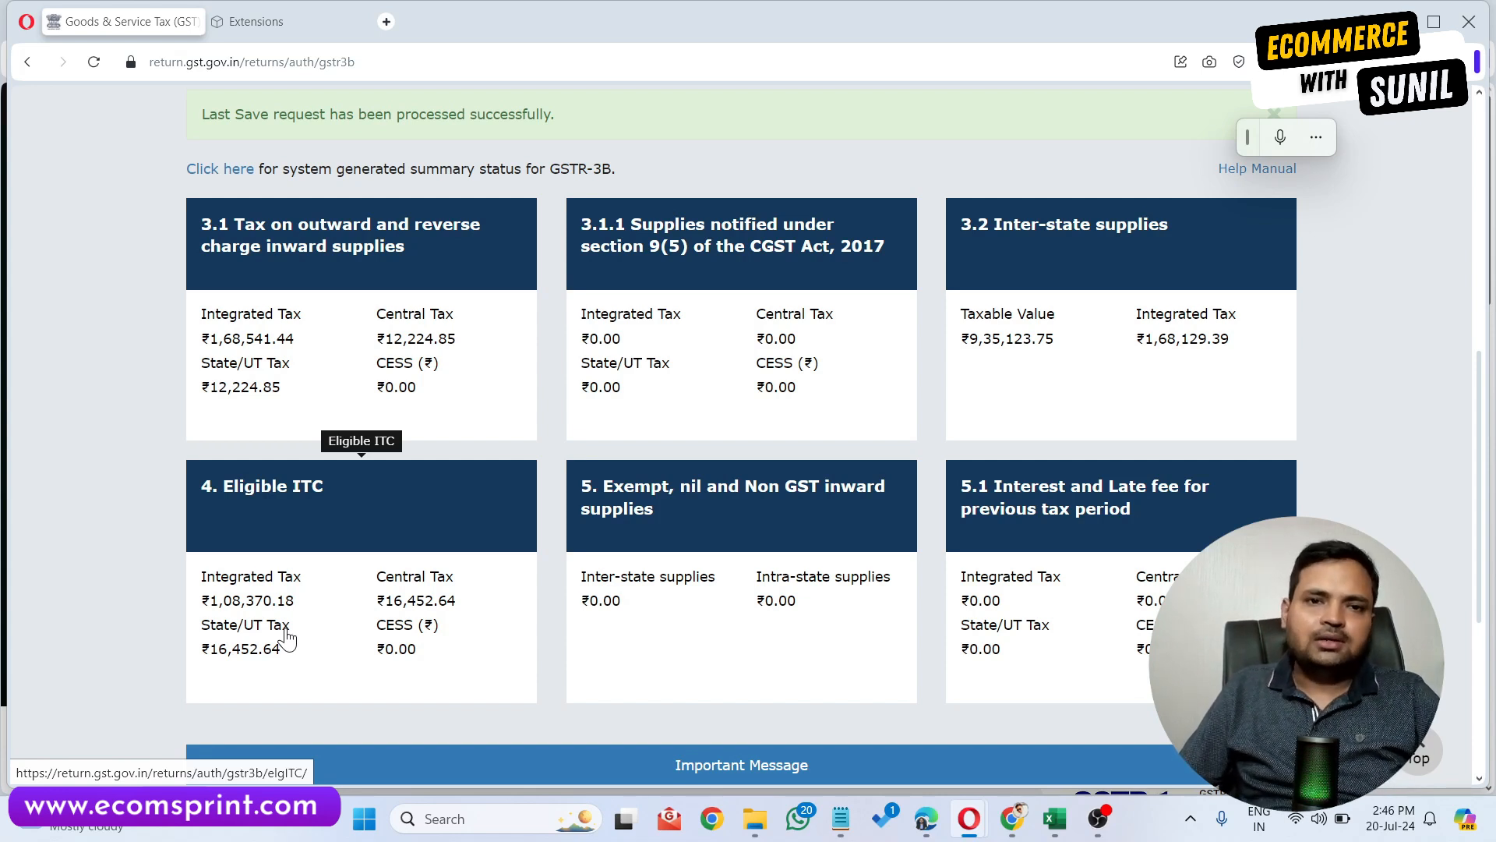
Open Eligible ITC and paste the purchase sheet's M23 total 1,297.48 as integrated tax reversed under rules 38, 42 & 43.
{"action": "left_click", "coordinate": [285, 631]}
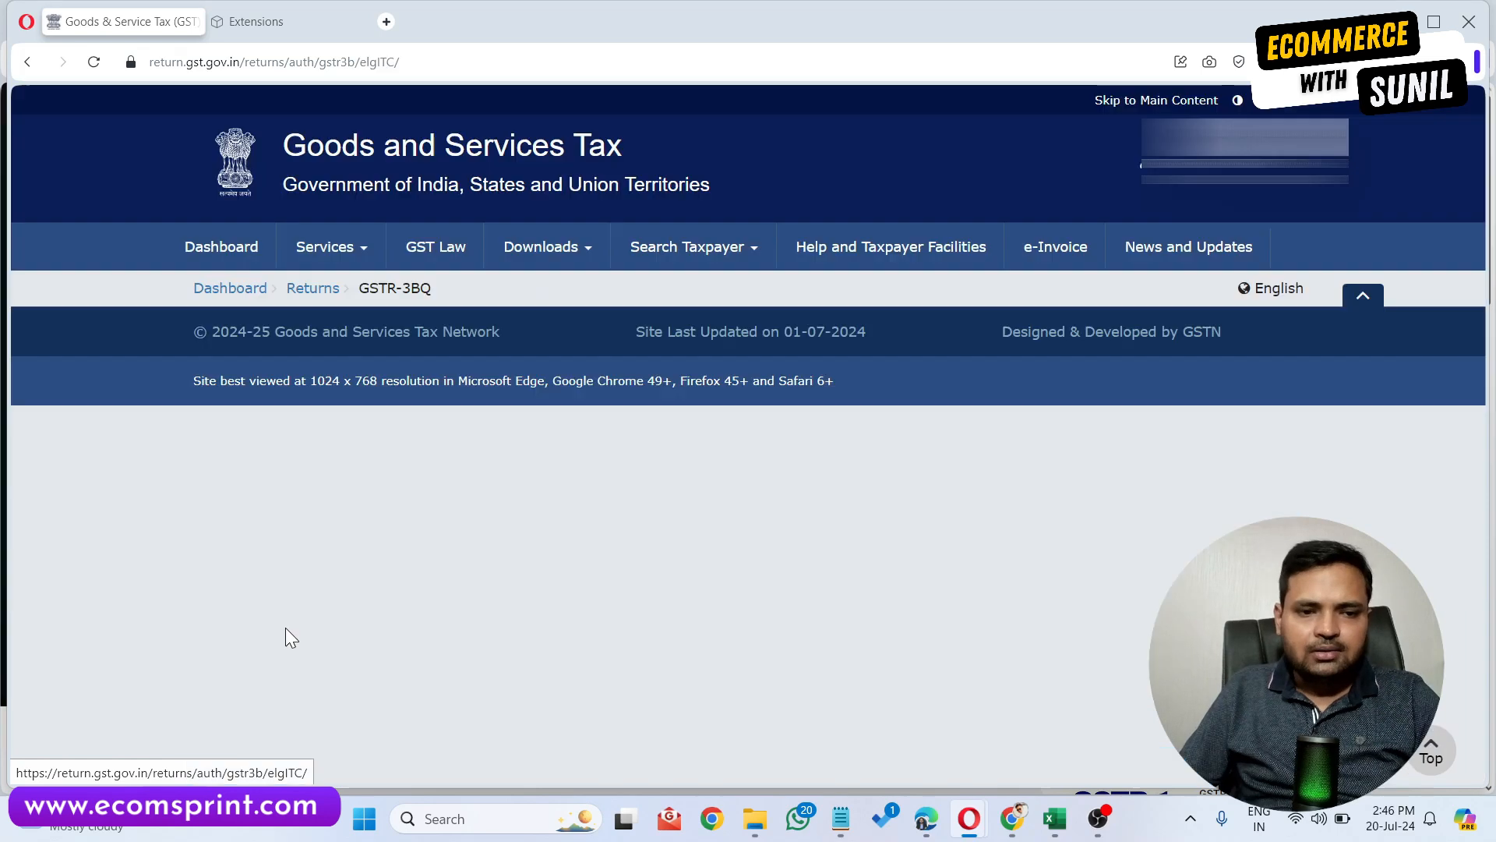
{"action": "scroll", "coordinate": [606, 560], "scroll_direction": "down", "scroll_amount": 8}
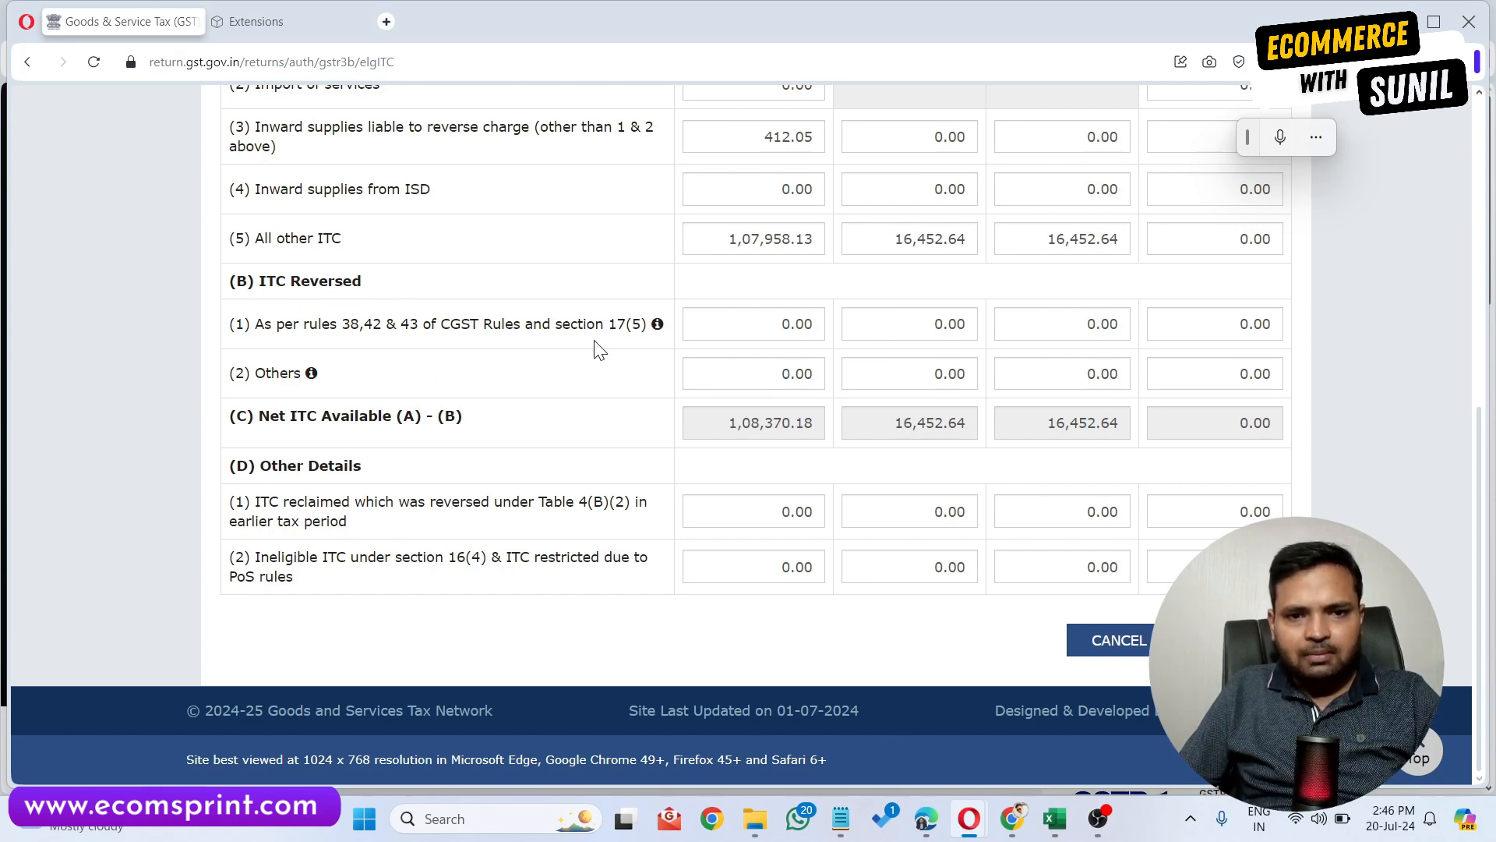
{"action": "left_click", "coordinate": [744, 324]}
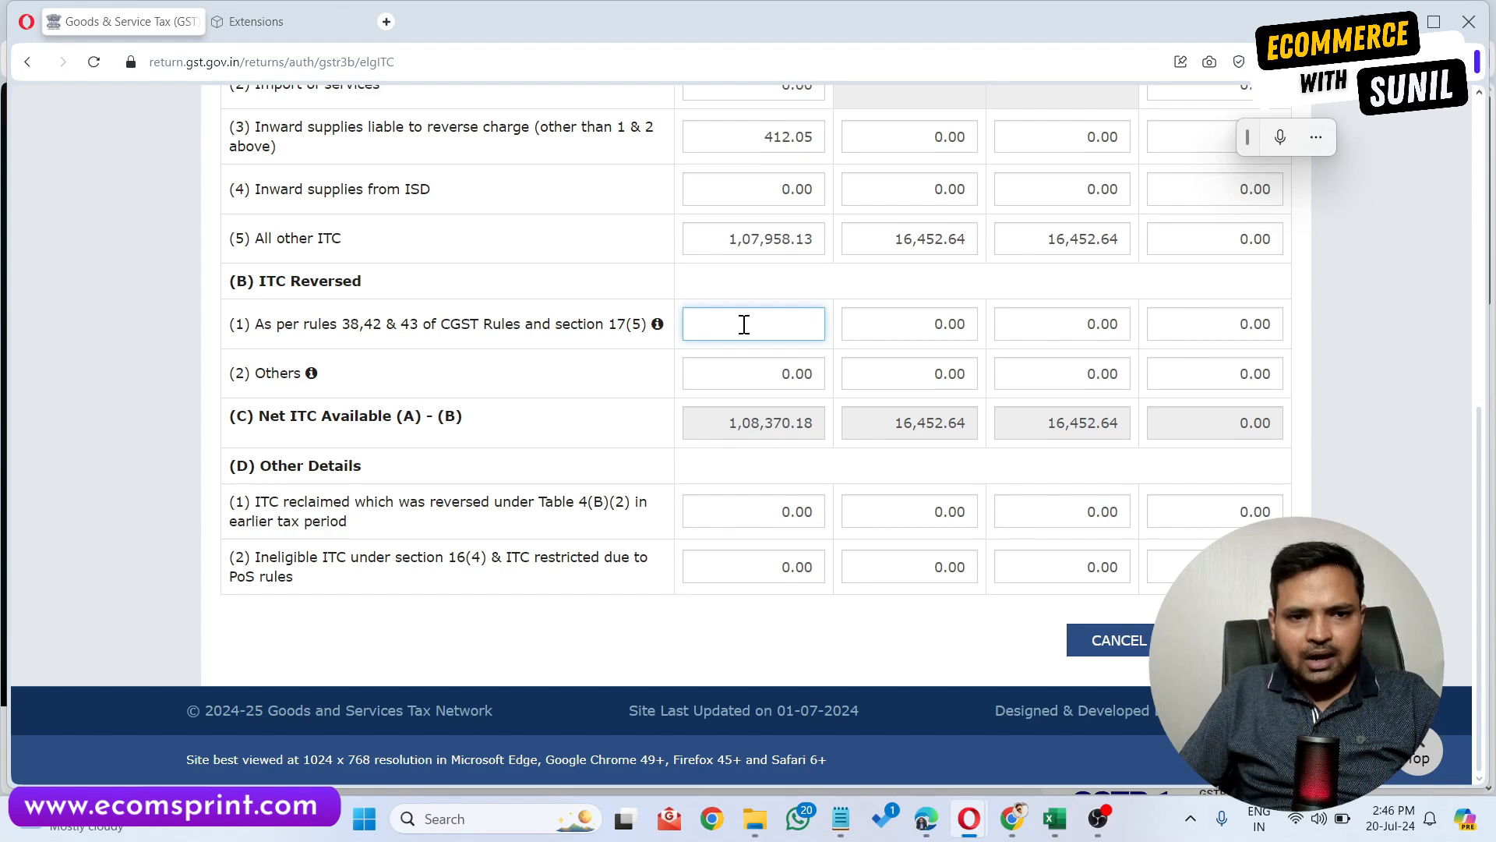
{"action": "scroll", "coordinate": [749, 328], "scroll_direction": "up", "scroll_amount": 4}
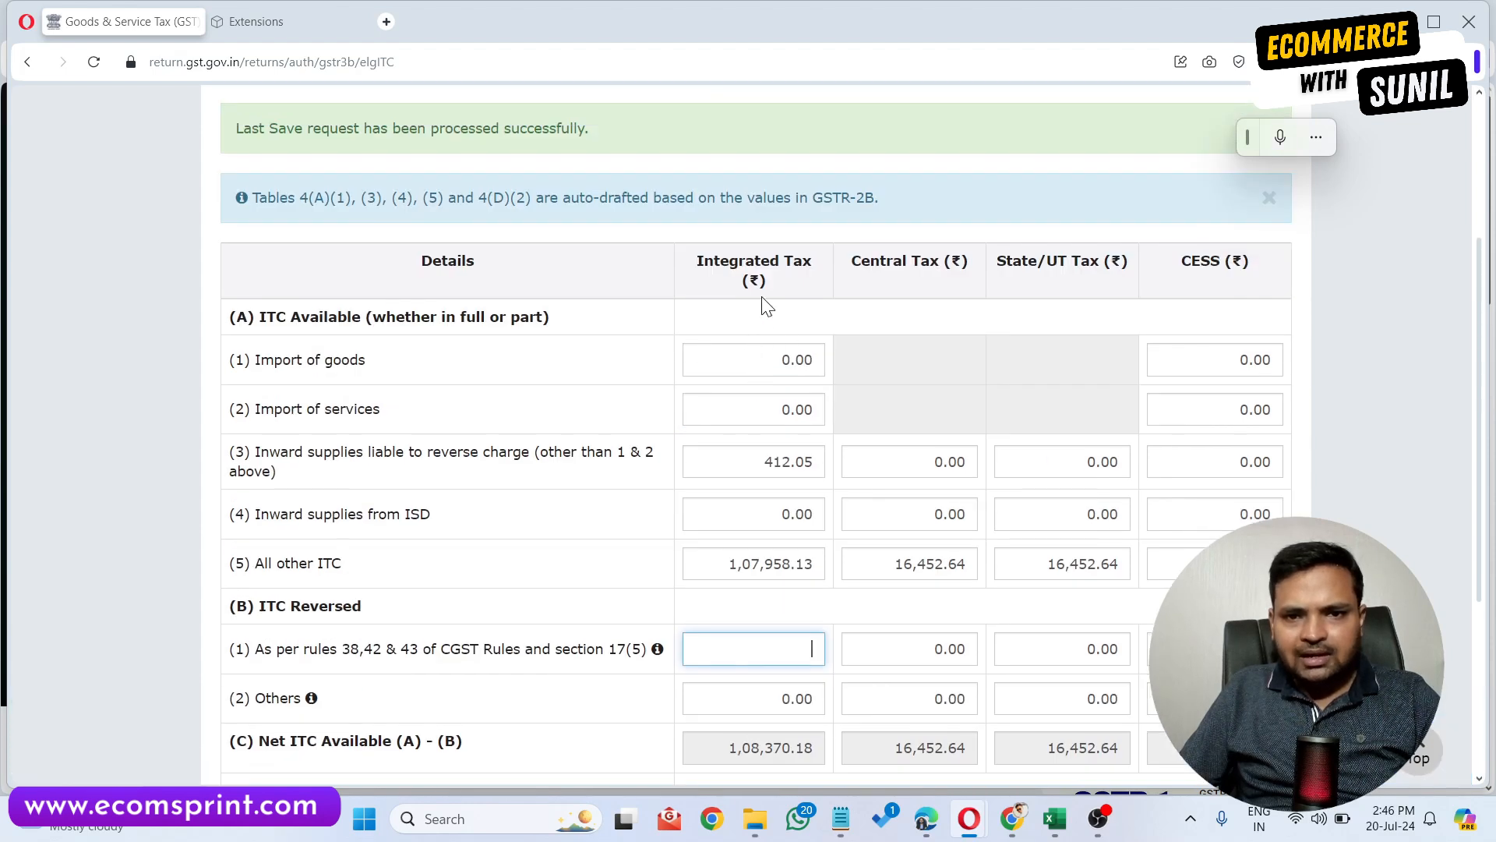
{"action": "scroll", "coordinate": [766, 305], "scroll_direction": "down", "scroll_amount": 2}
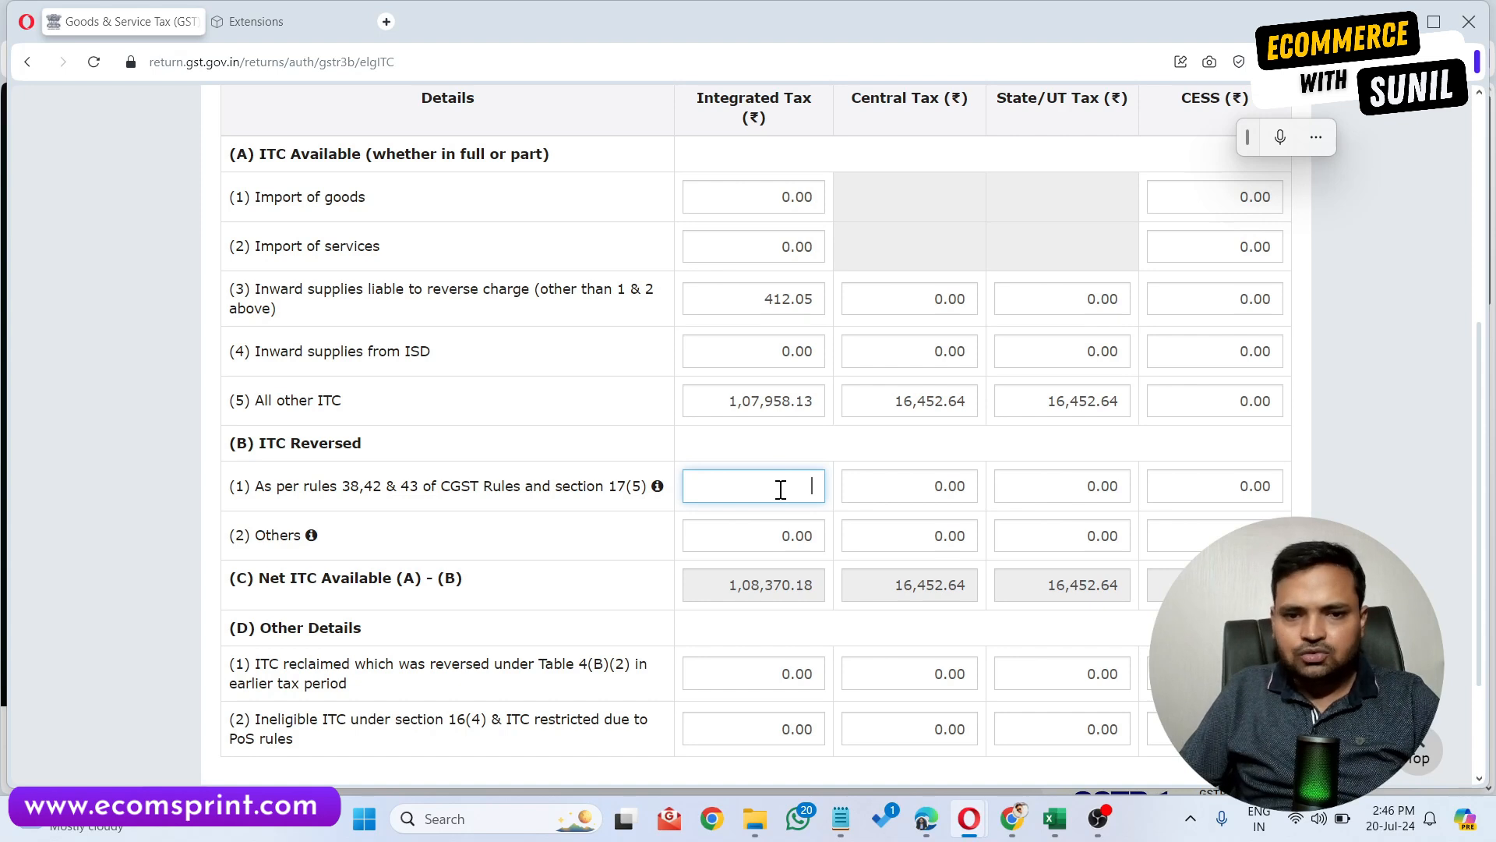
{"action": "left_click", "coordinate": [1054, 818]}
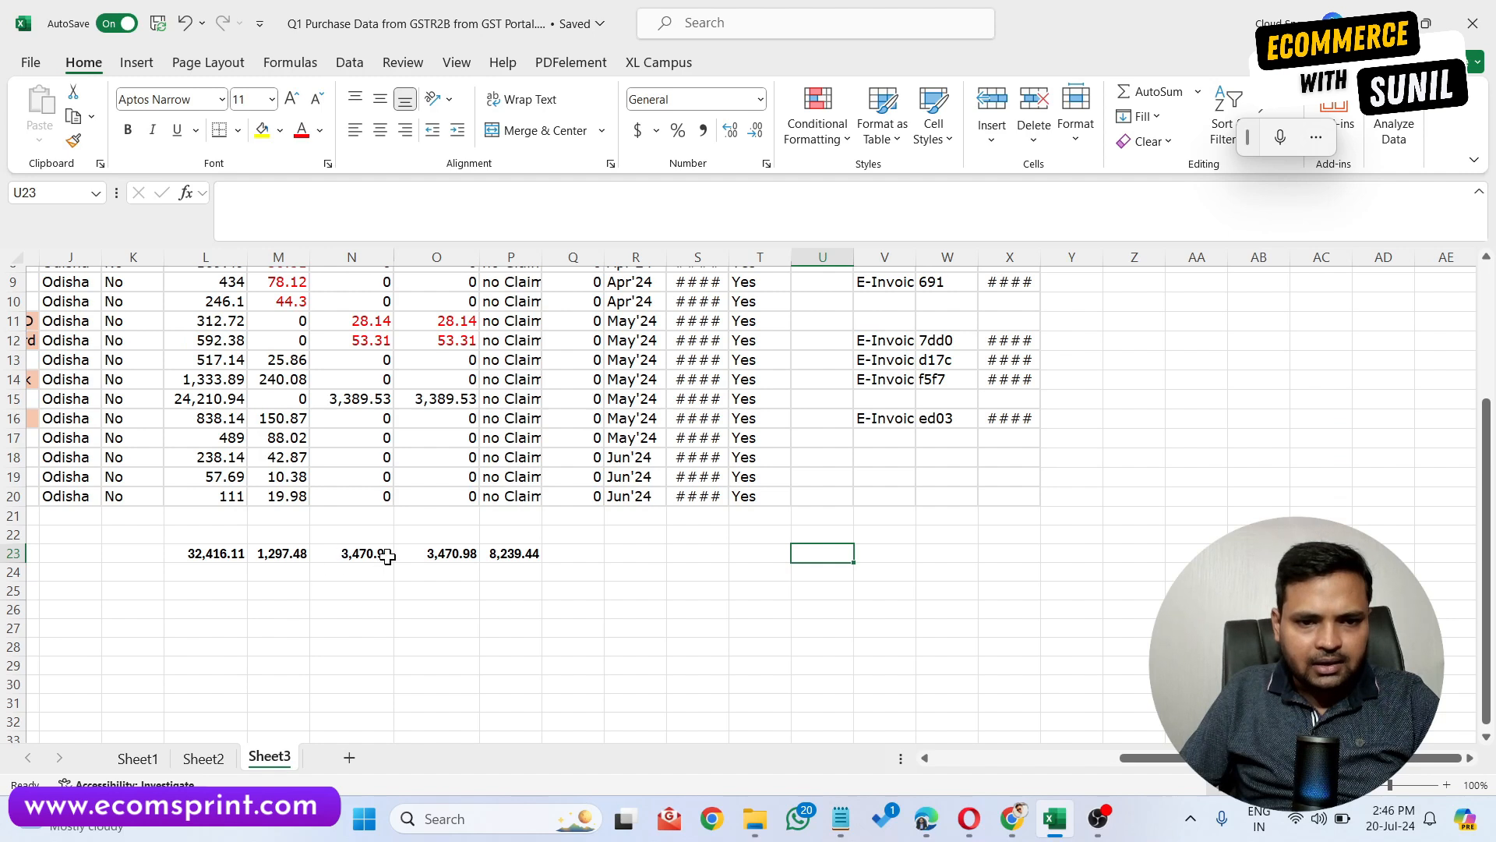
{"action": "left_click", "coordinate": [301, 554]}
{"action": "scroll", "coordinate": [301, 554], "scroll_direction": "down", "scroll_amount": 2}
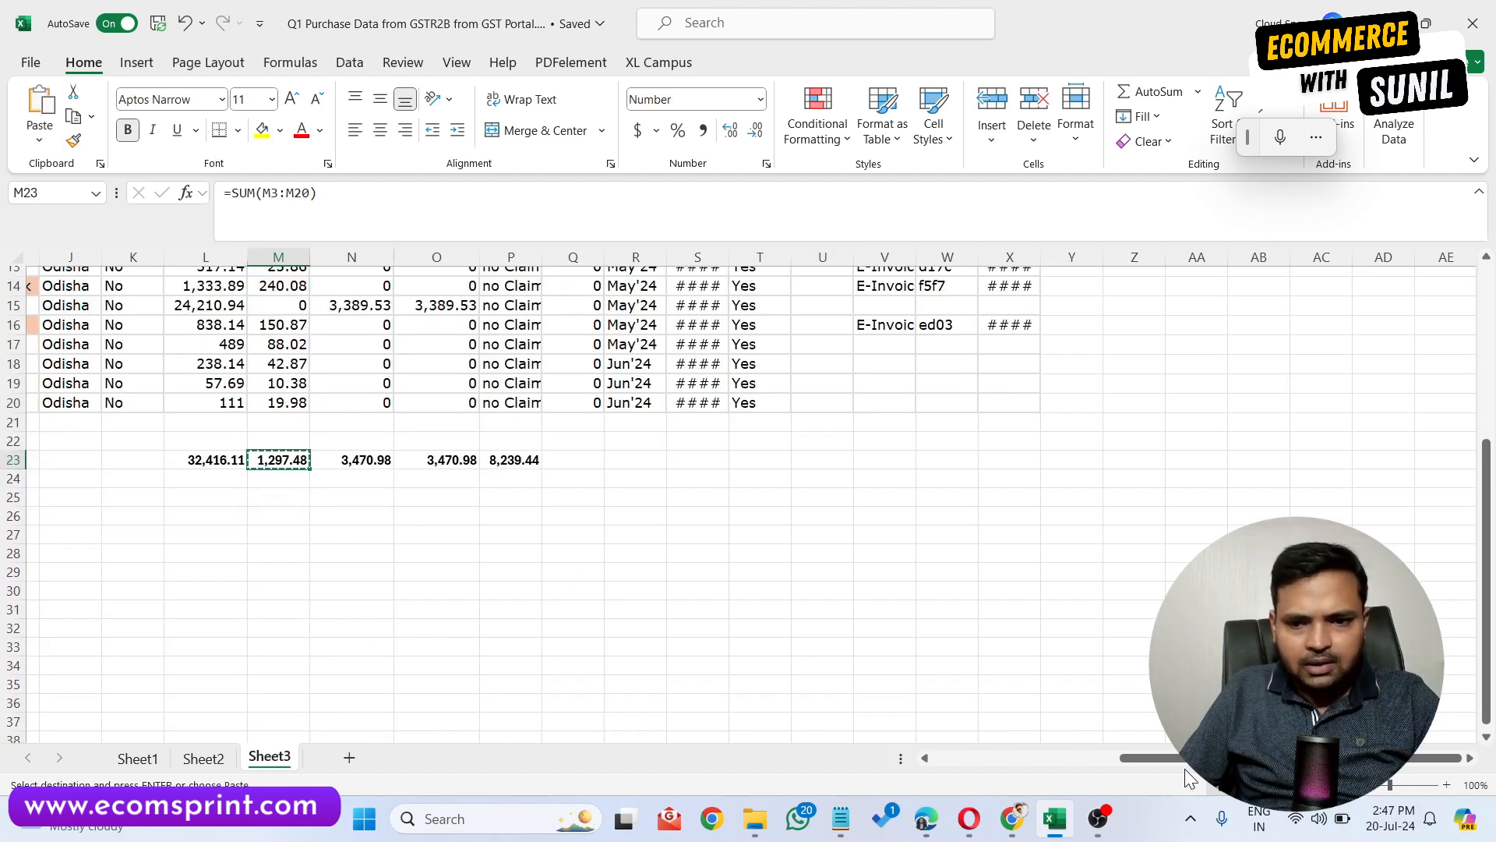
{"action": "left_click", "coordinate": [1054, 818]}
{"action": "type", "text": "1,297.48"}
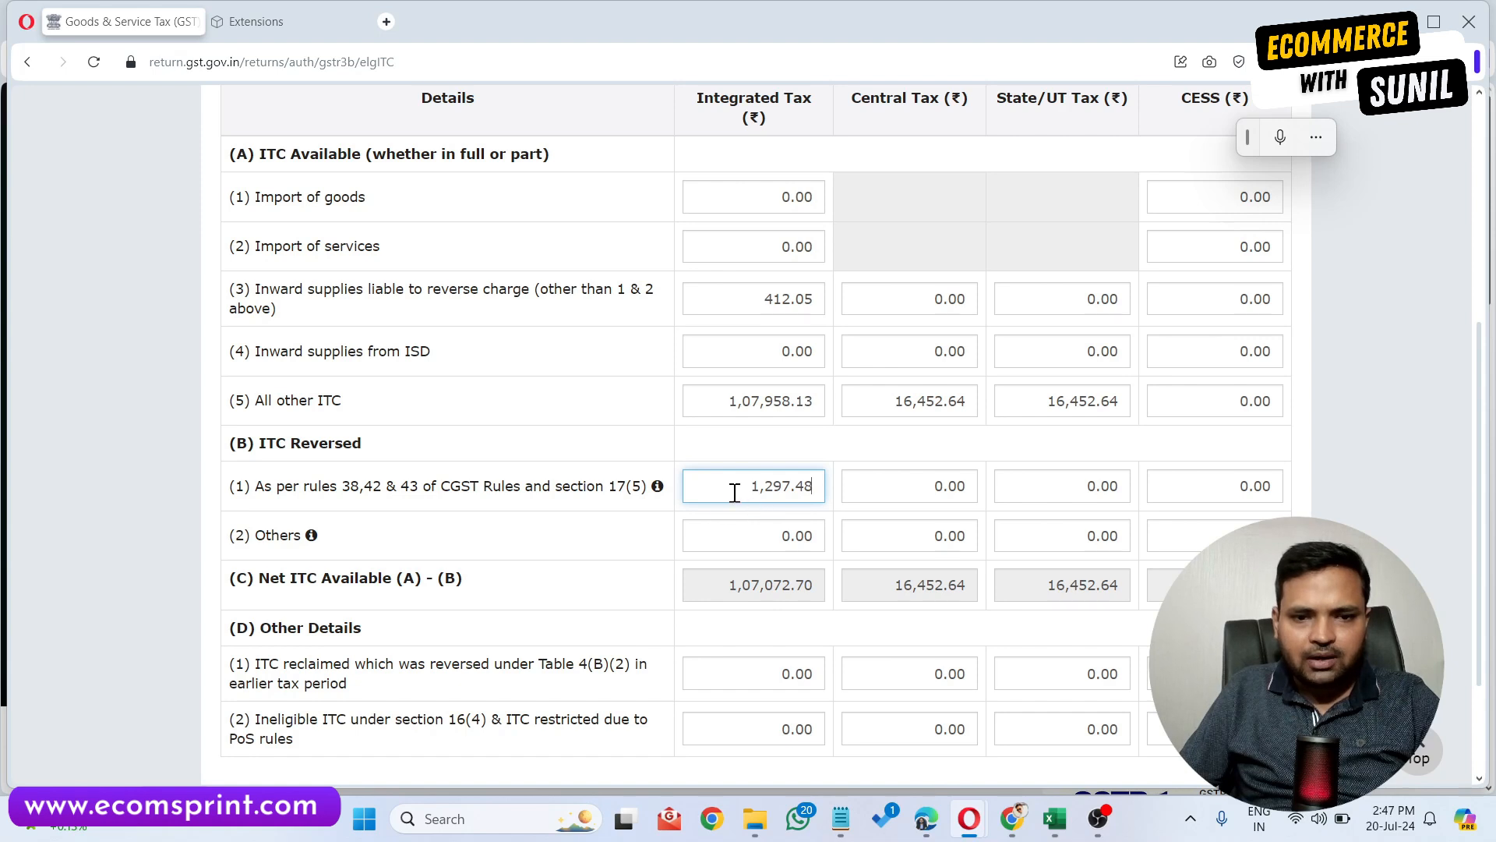
Paste 1,297.48 as integrated tax in ineligible ITC under section 16(4) & PoS rules.
{"action": "left_click", "coordinate": [647, 534]}
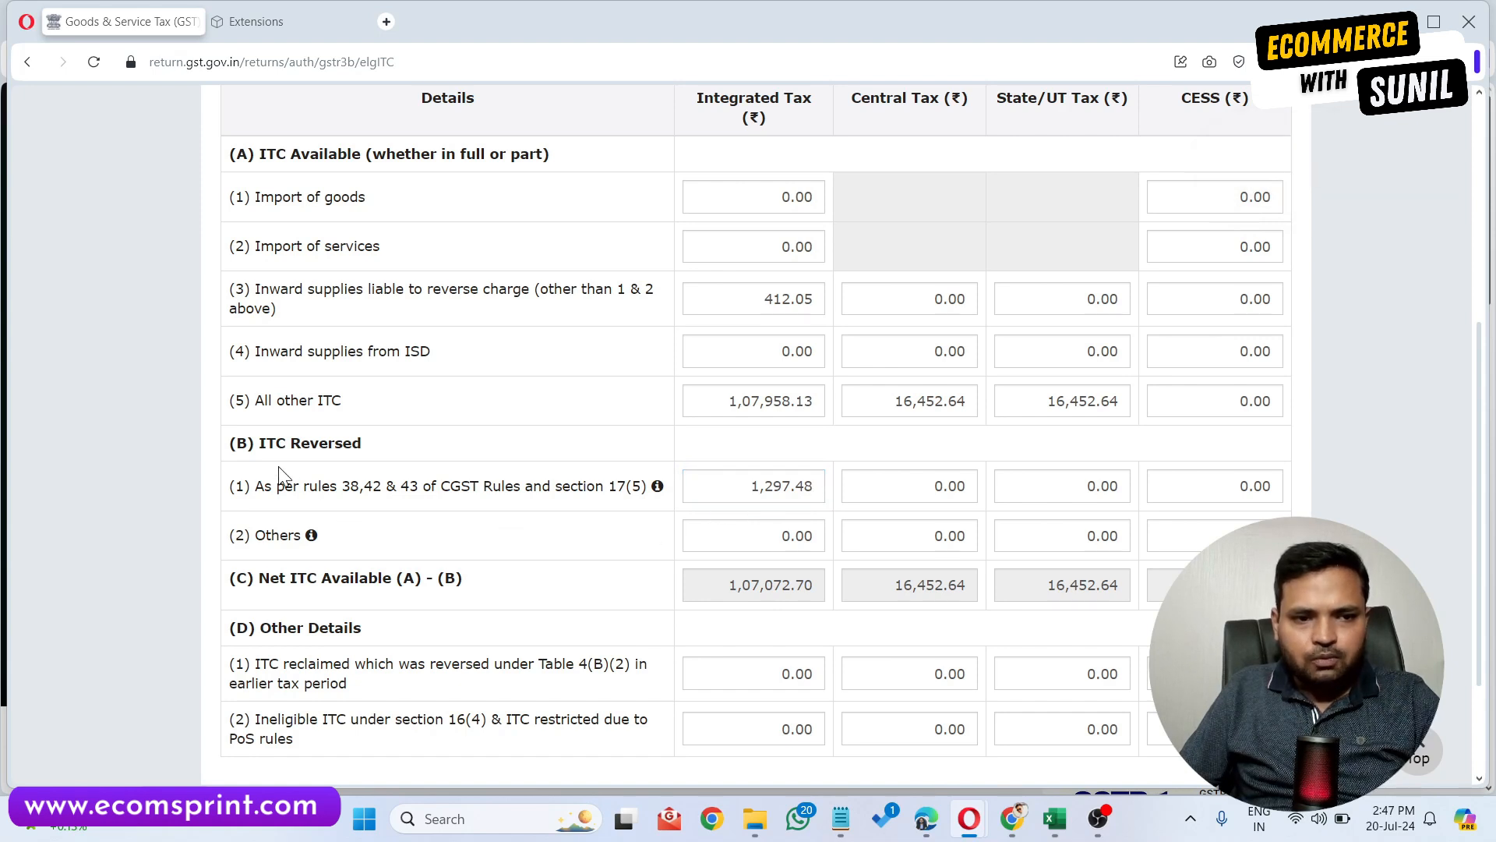
{"action": "scroll", "coordinate": [701, 600], "scroll_direction": "down", "scroll_amount": 3}
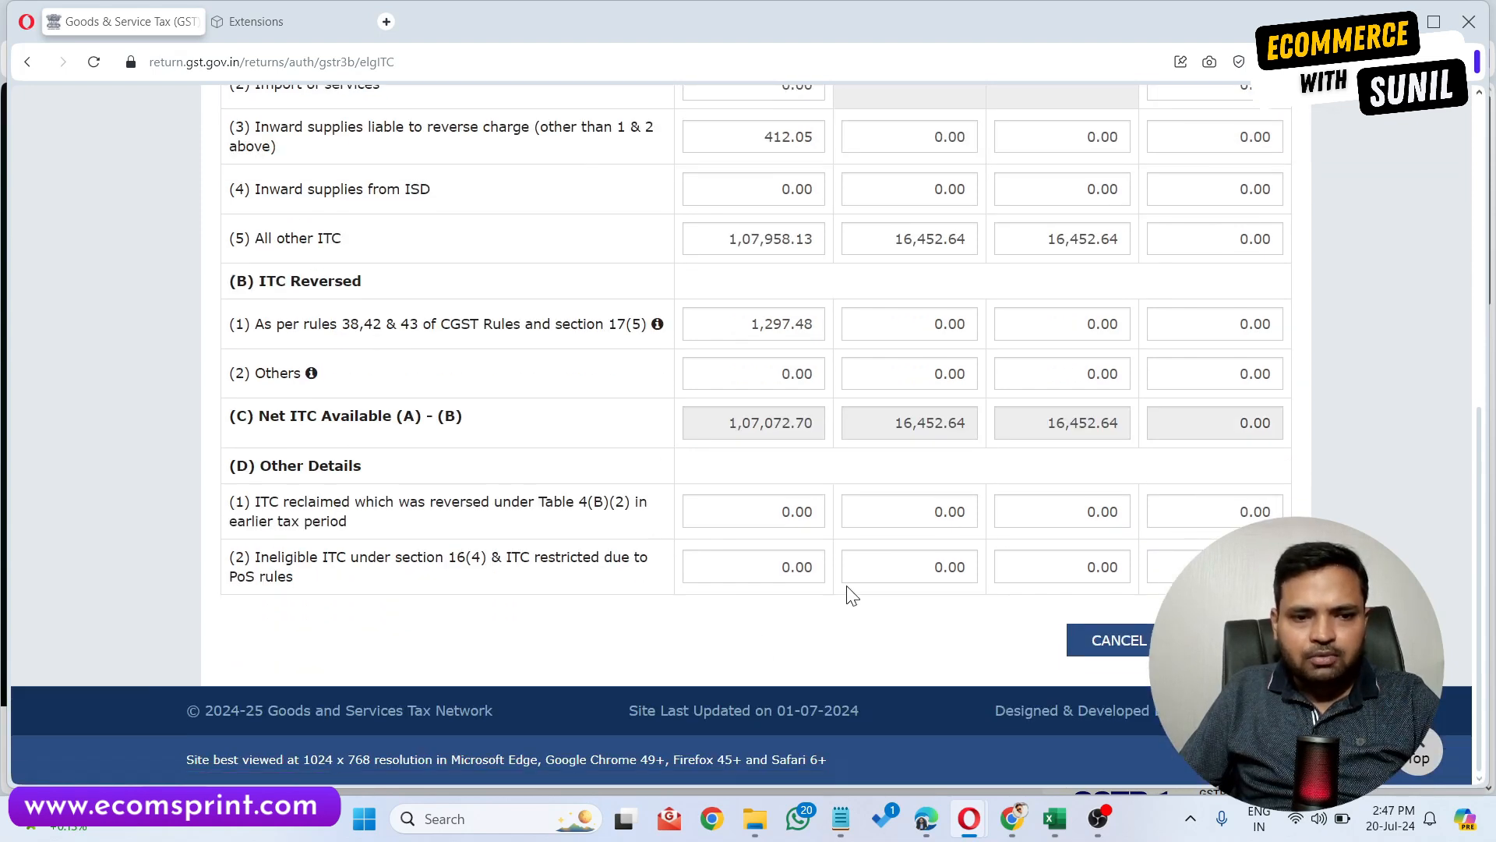
{"action": "left_click", "coordinate": [772, 571]}
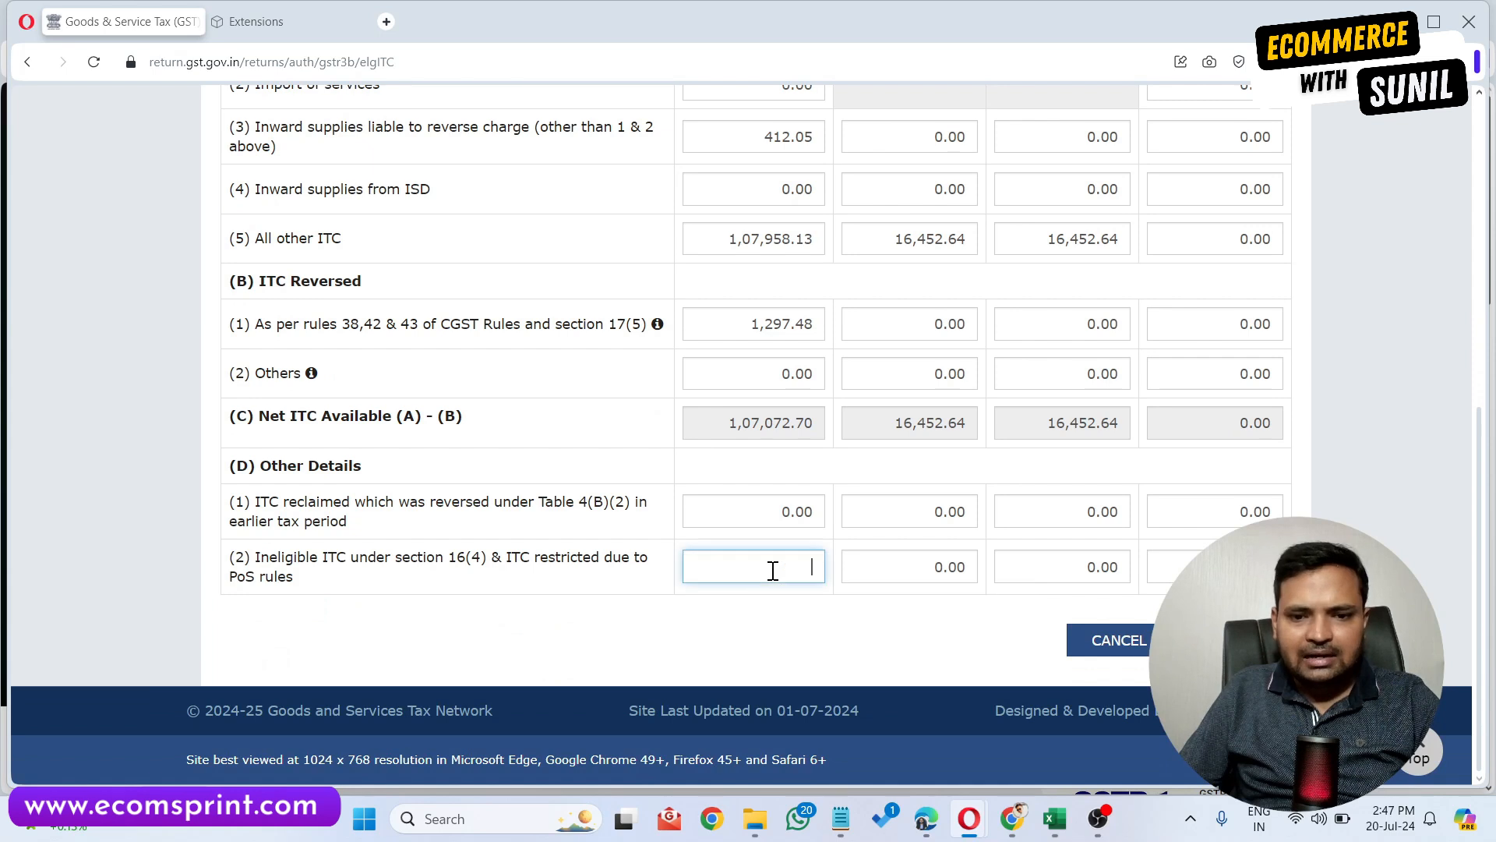
{"action": "type", "text": "1,297.48"}
{"action": "left_click", "coordinate": [770, 654]}
{"action": "scroll", "coordinate": [795, 592], "scroll_direction": "up", "scroll_amount": 3}
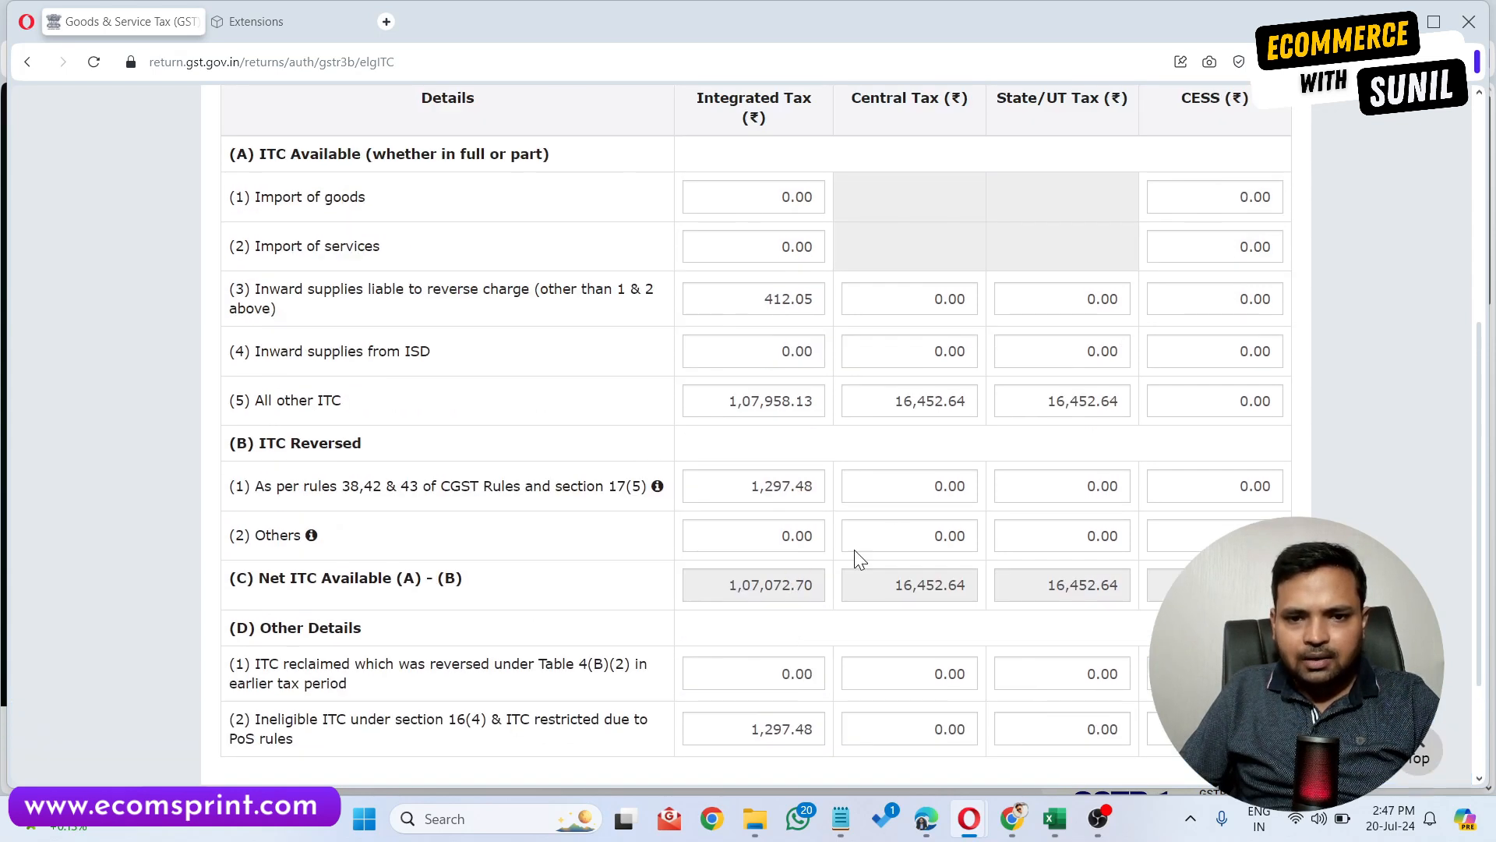
Copy the N23 total 3,470.98 from the purchase data sheet.
{"action": "left_click", "coordinate": [1054, 819]}
{"action": "left_click", "coordinate": [354, 460]}
{"action": "key", "text": "ctrl+c"}
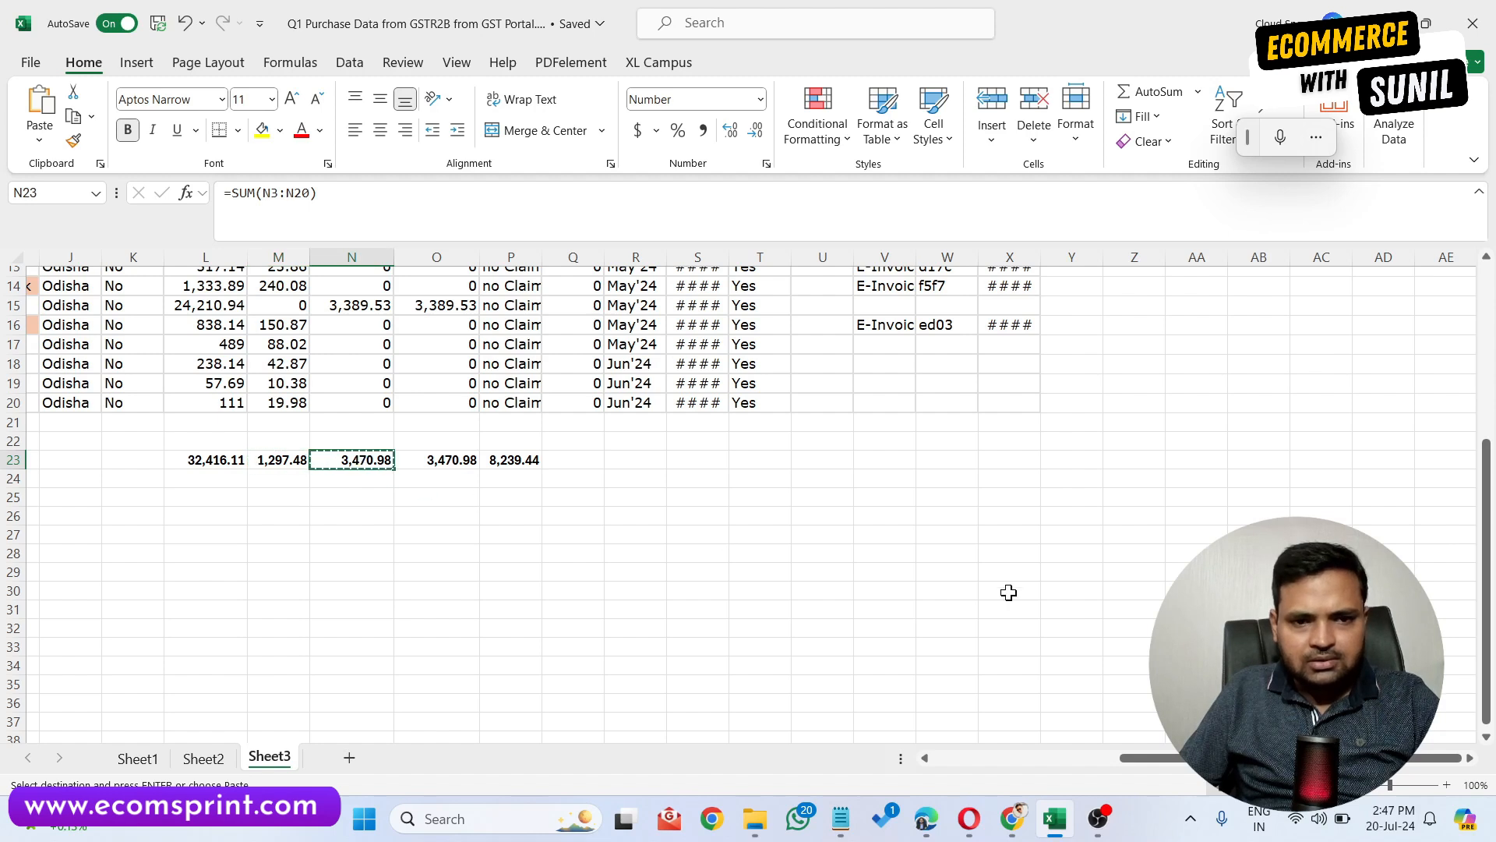
Paste 3,470.98 as central tax in ITC reversed under rules 38, 42 & 43.
{"action": "left_click", "coordinate": [1054, 818]}
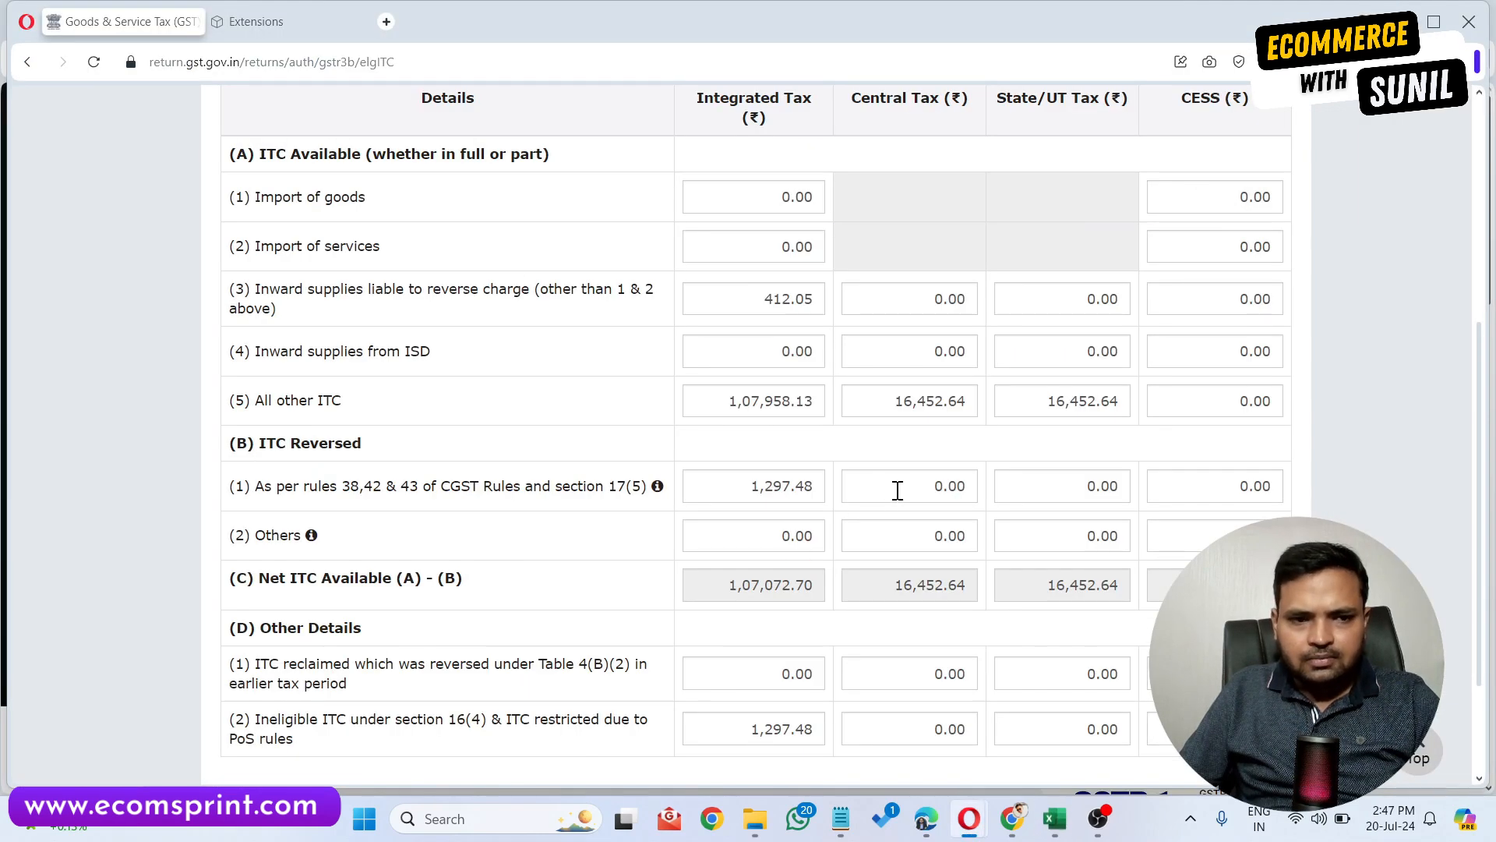
{"action": "left_click", "coordinate": [898, 491]}
{"action": "key", "text": "ctrl+v"}
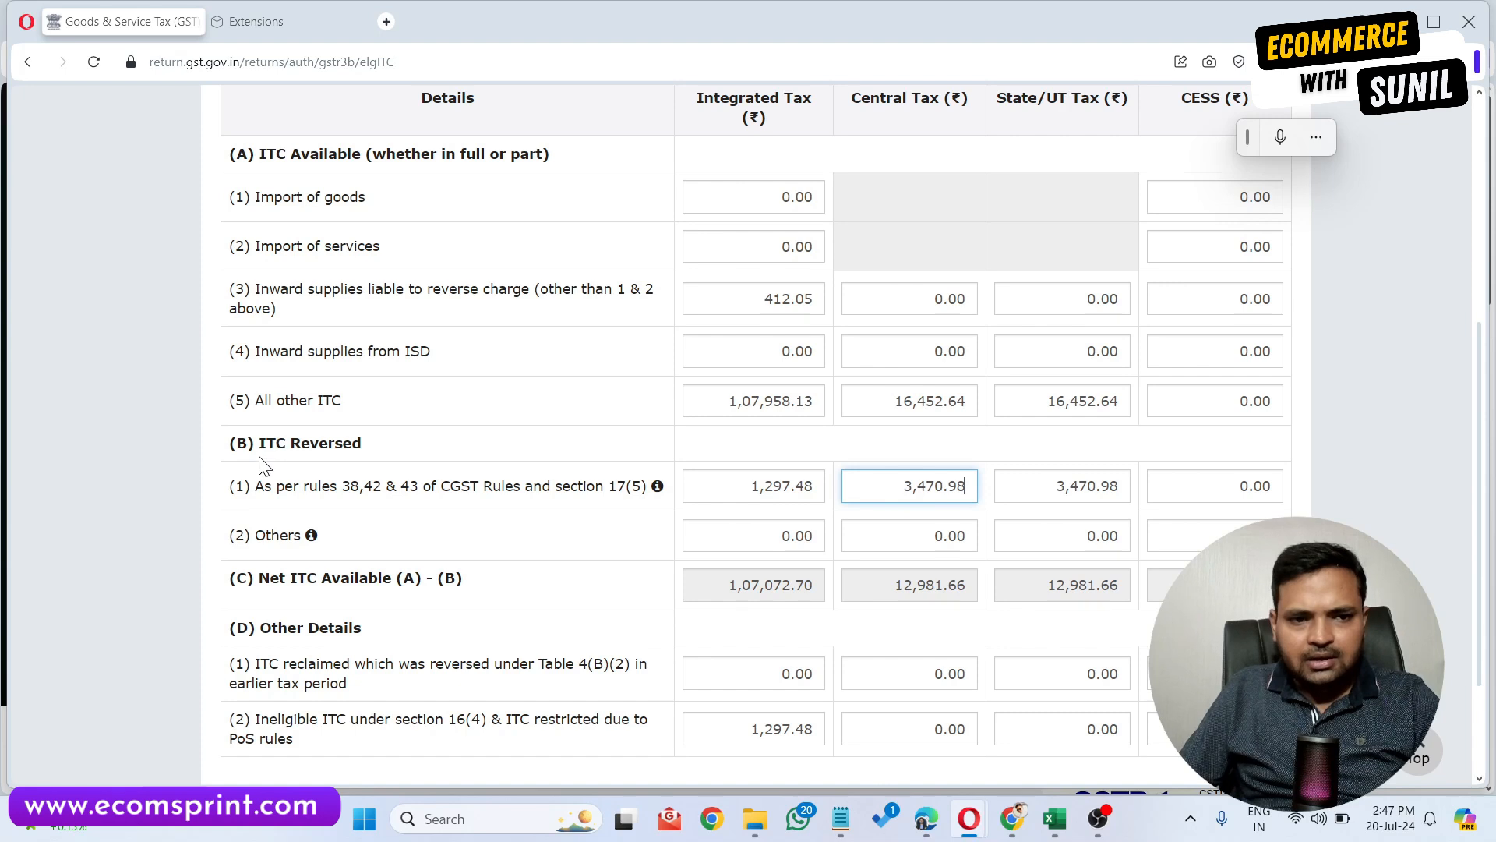
{"action": "left_click", "coordinate": [853, 451]}
Paste 3,470.98 as central tax in ineligible ITC under section 16(4) & PoS rules.
{"action": "scroll", "coordinate": [871, 534], "scroll_direction": "down", "scroll_amount": 2}
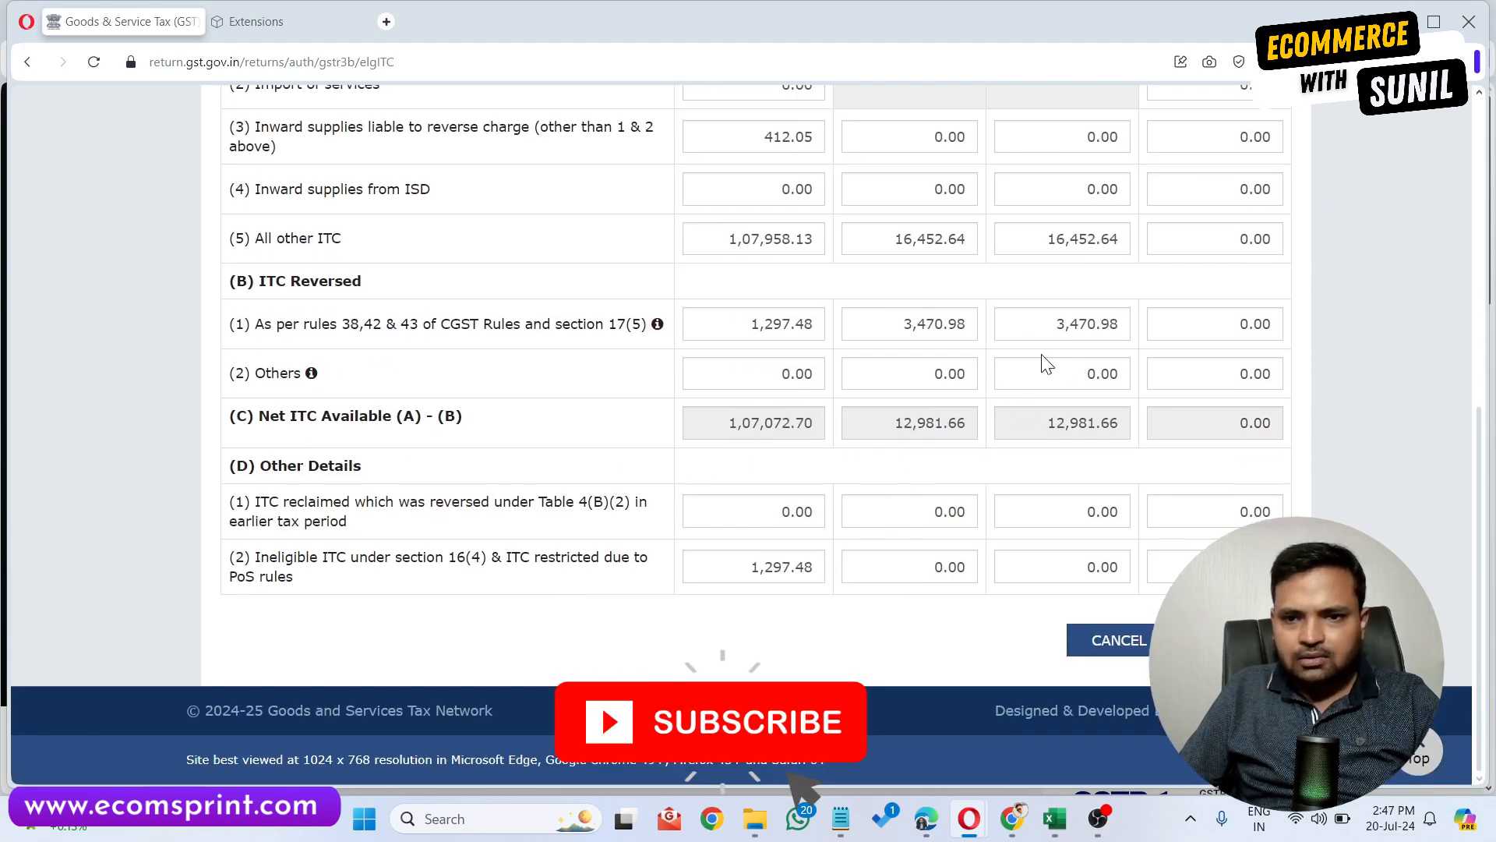
{"action": "left_click", "coordinate": [909, 570]}
{"action": "key", "text": "ctrl+v"}
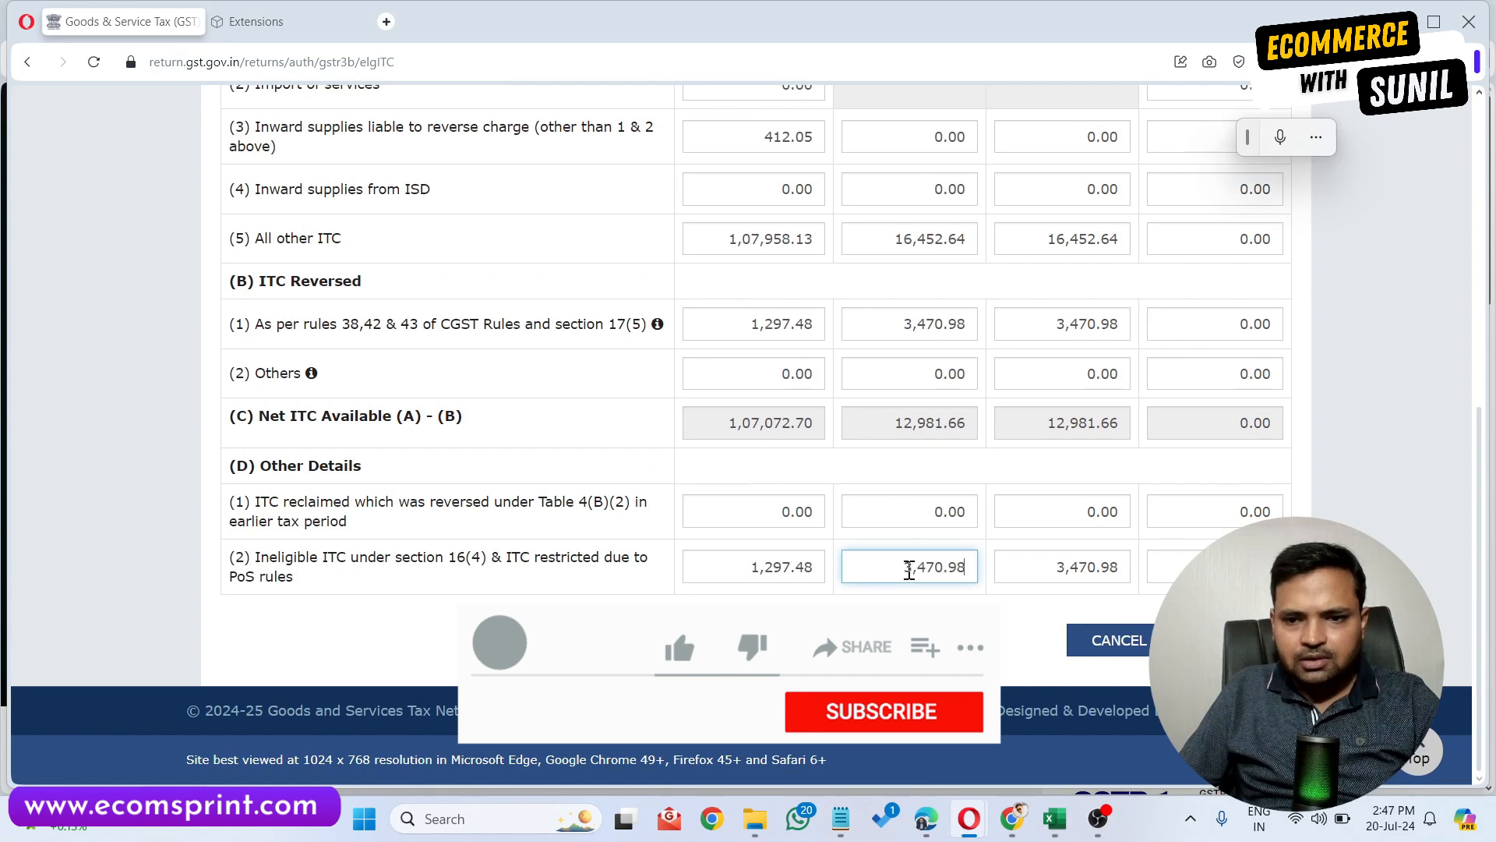
{"action": "left_click", "coordinate": [904, 623]}
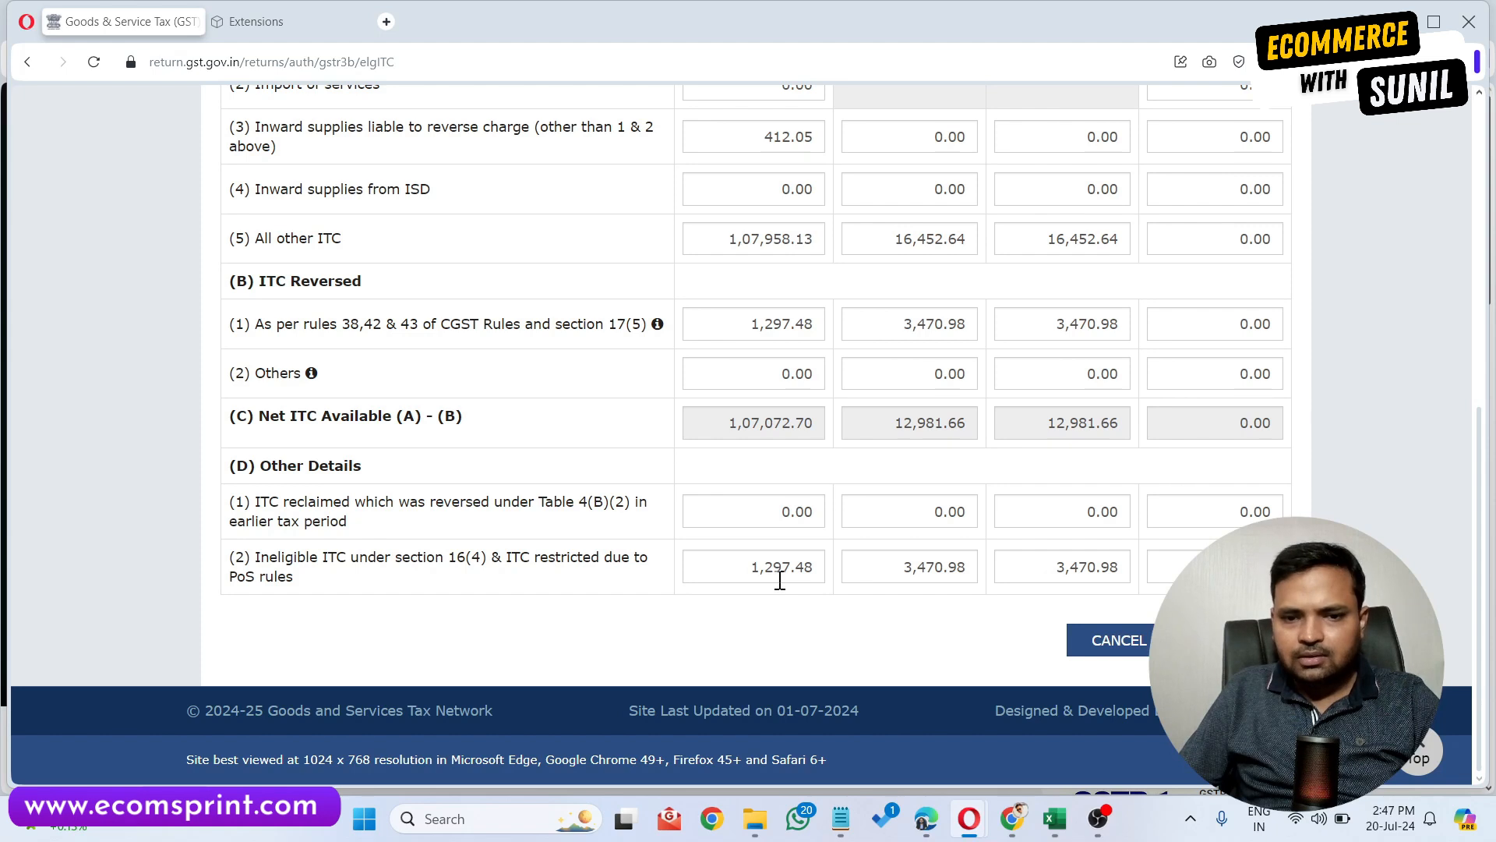
Select the P23 total in the purchase data sheet and return to the GSTR-3B summary.
{"action": "left_click", "coordinate": [1057, 819]}
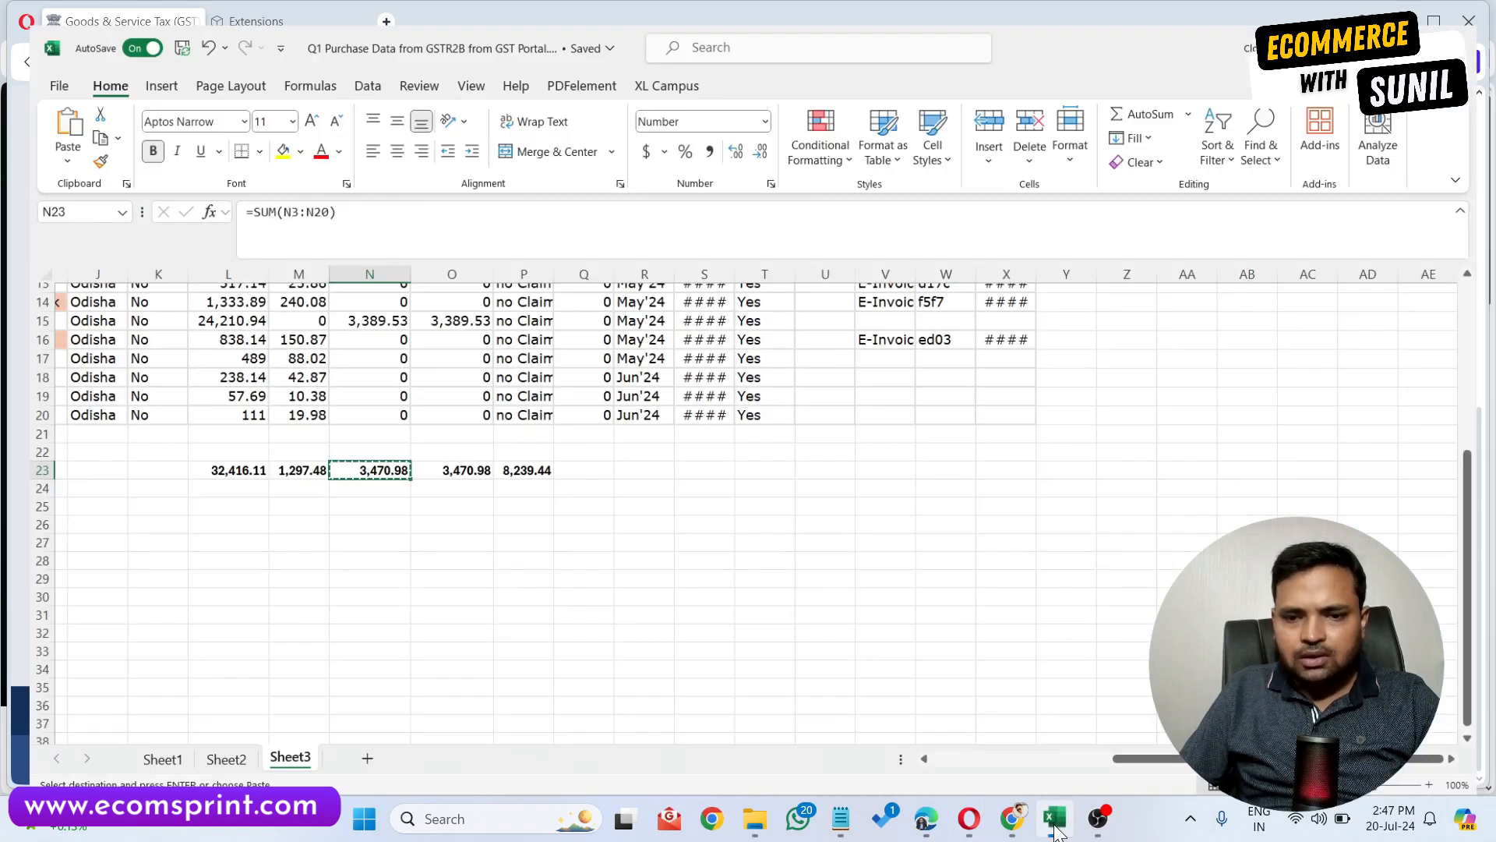
{"action": "left_click", "coordinate": [532, 459]}
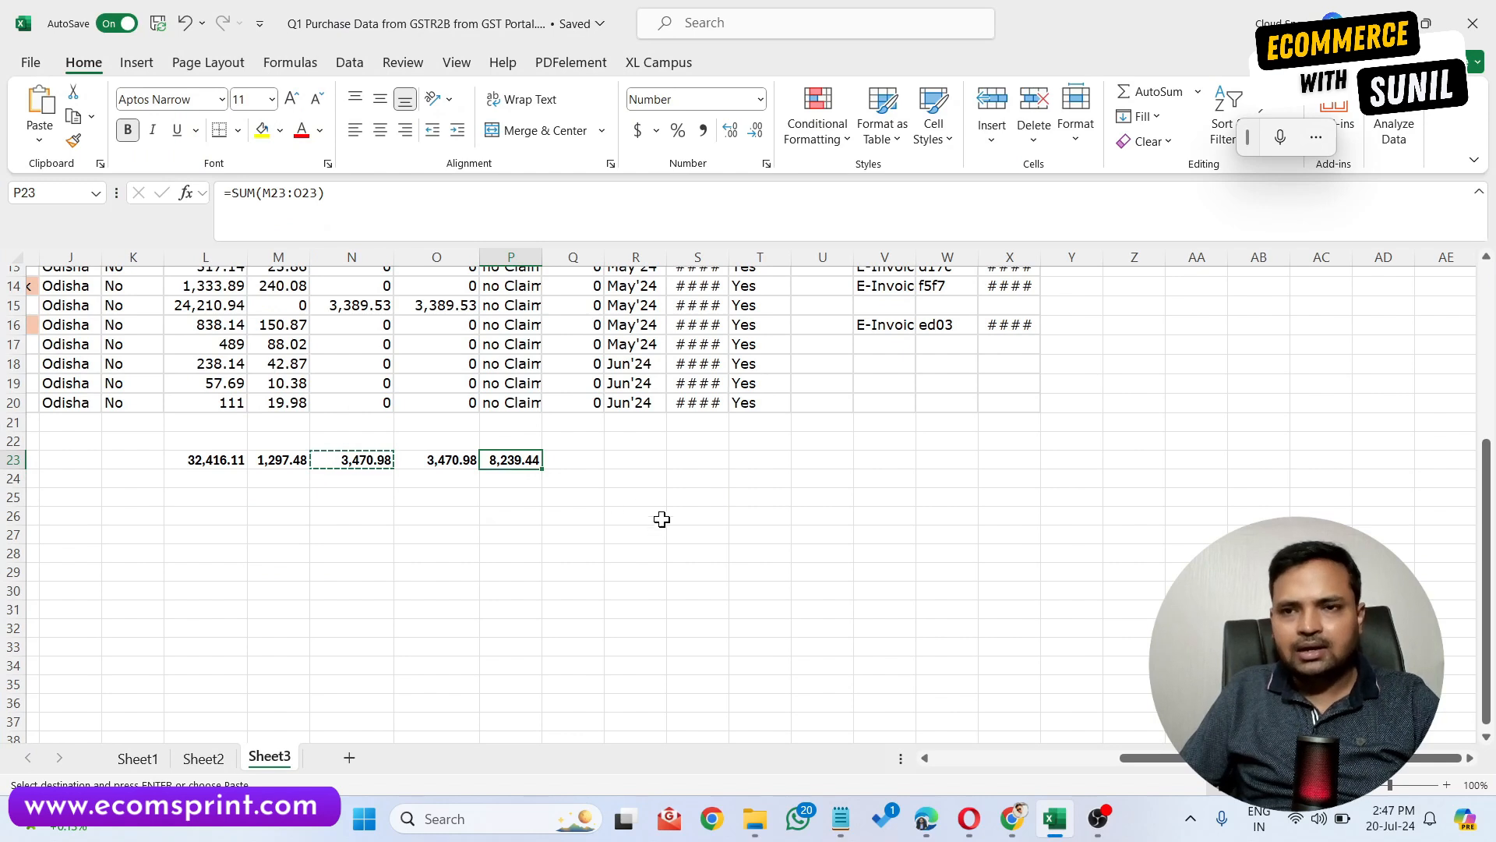
{"action": "key", "text": "alt+Tab"}
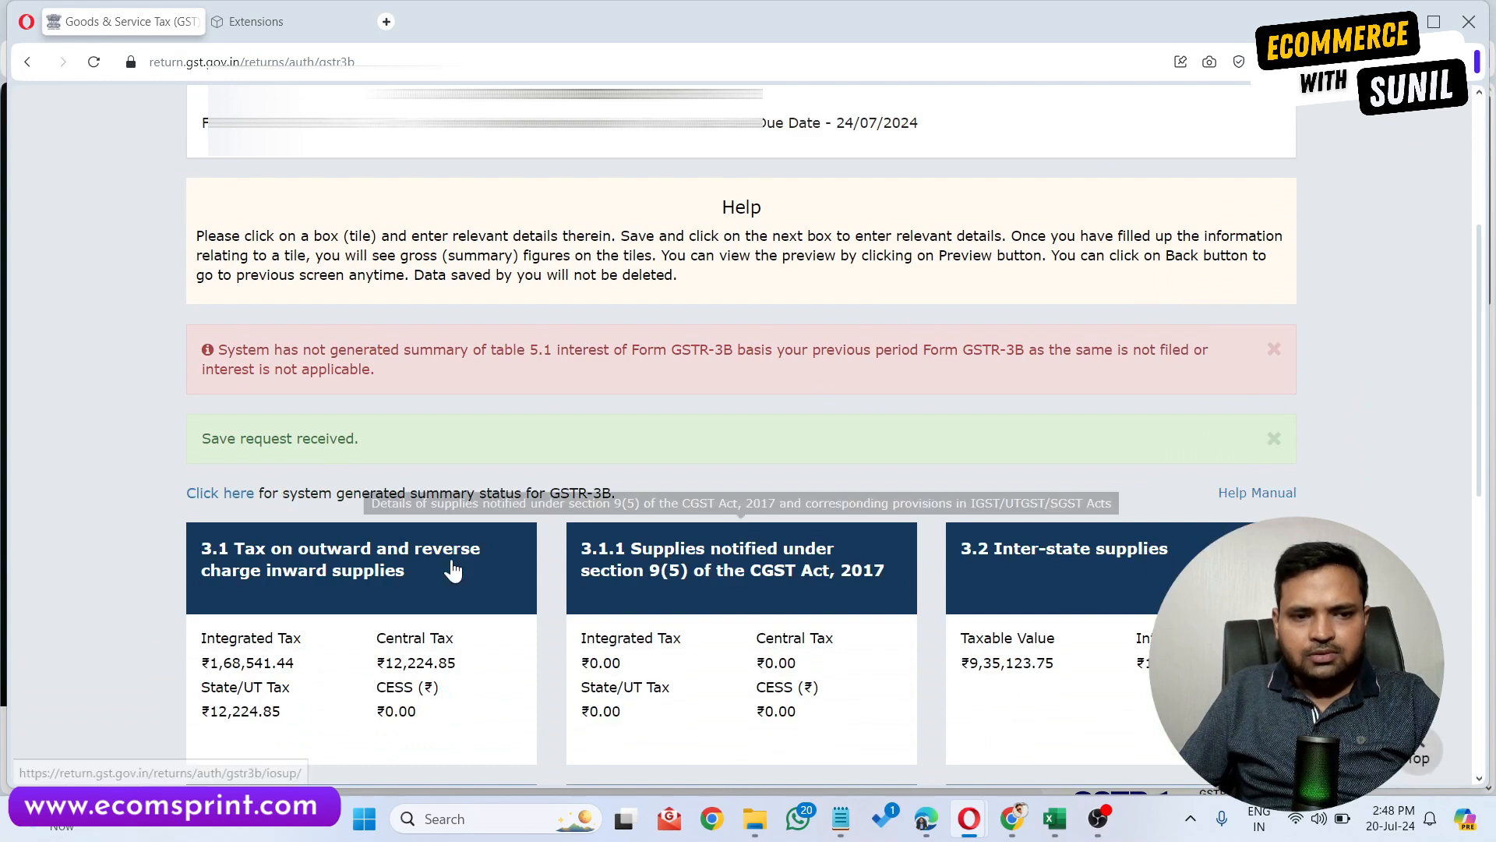
Preview the draft GSTR-3B and close the preview.
{"action": "scroll", "coordinate": [792, 505], "scroll_direction": "down", "scroll_amount": 10}
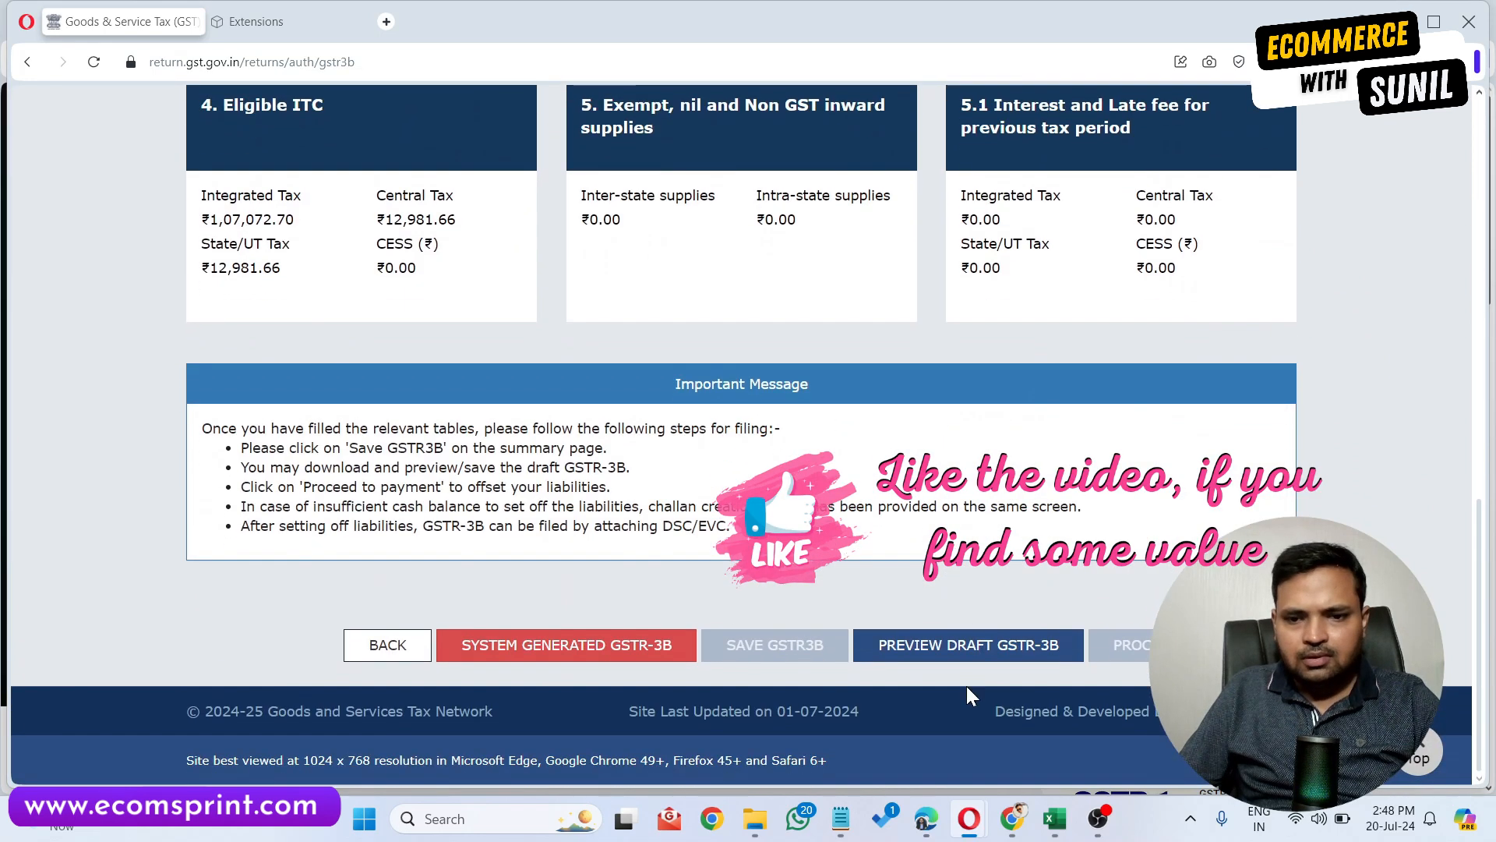
{"action": "left_click", "coordinate": [970, 659]}
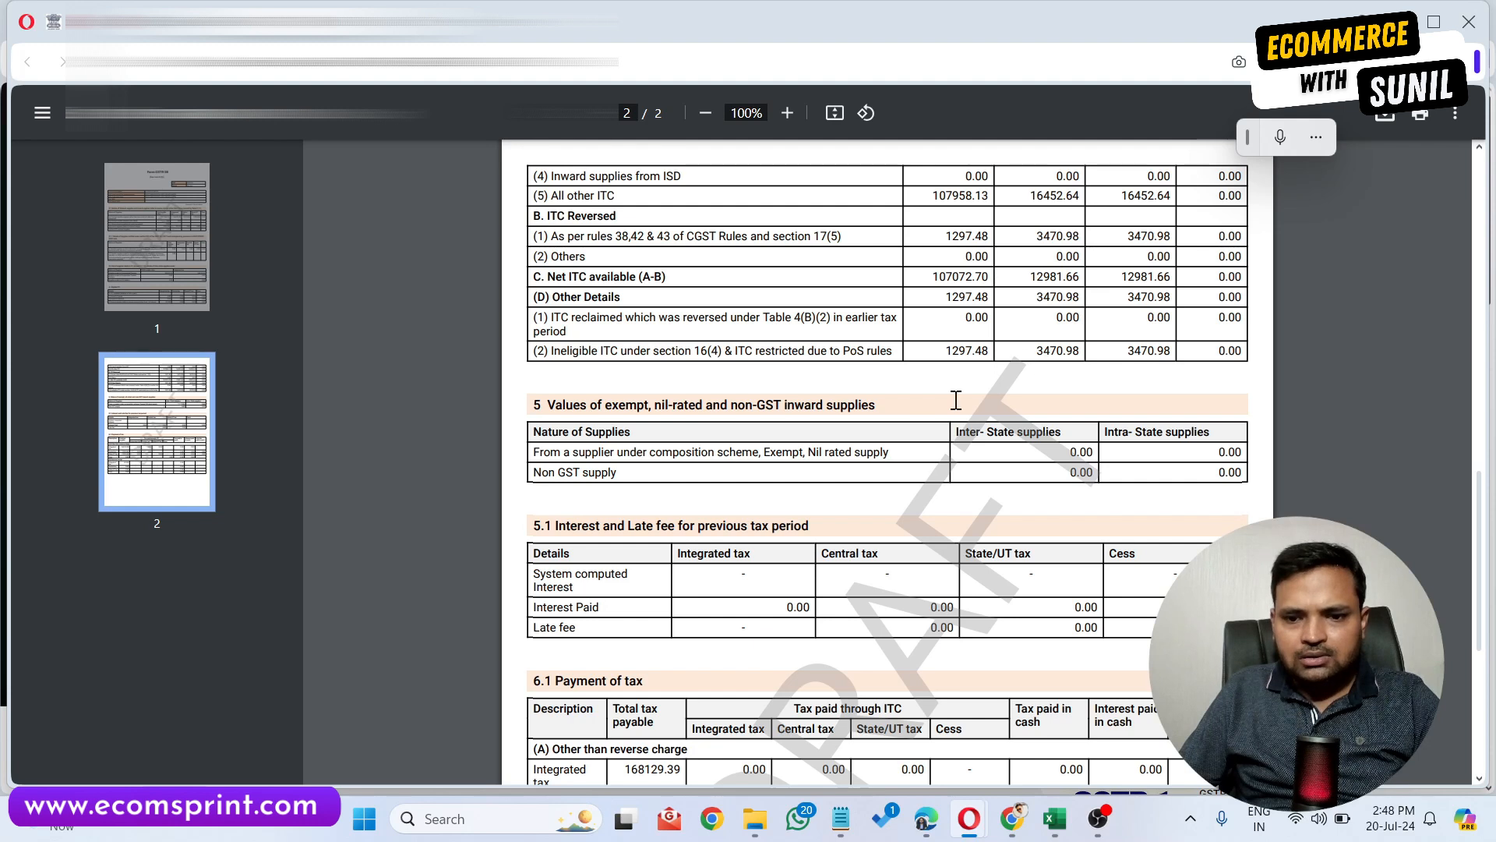
{"action": "key", "text": "ctrl+w"}
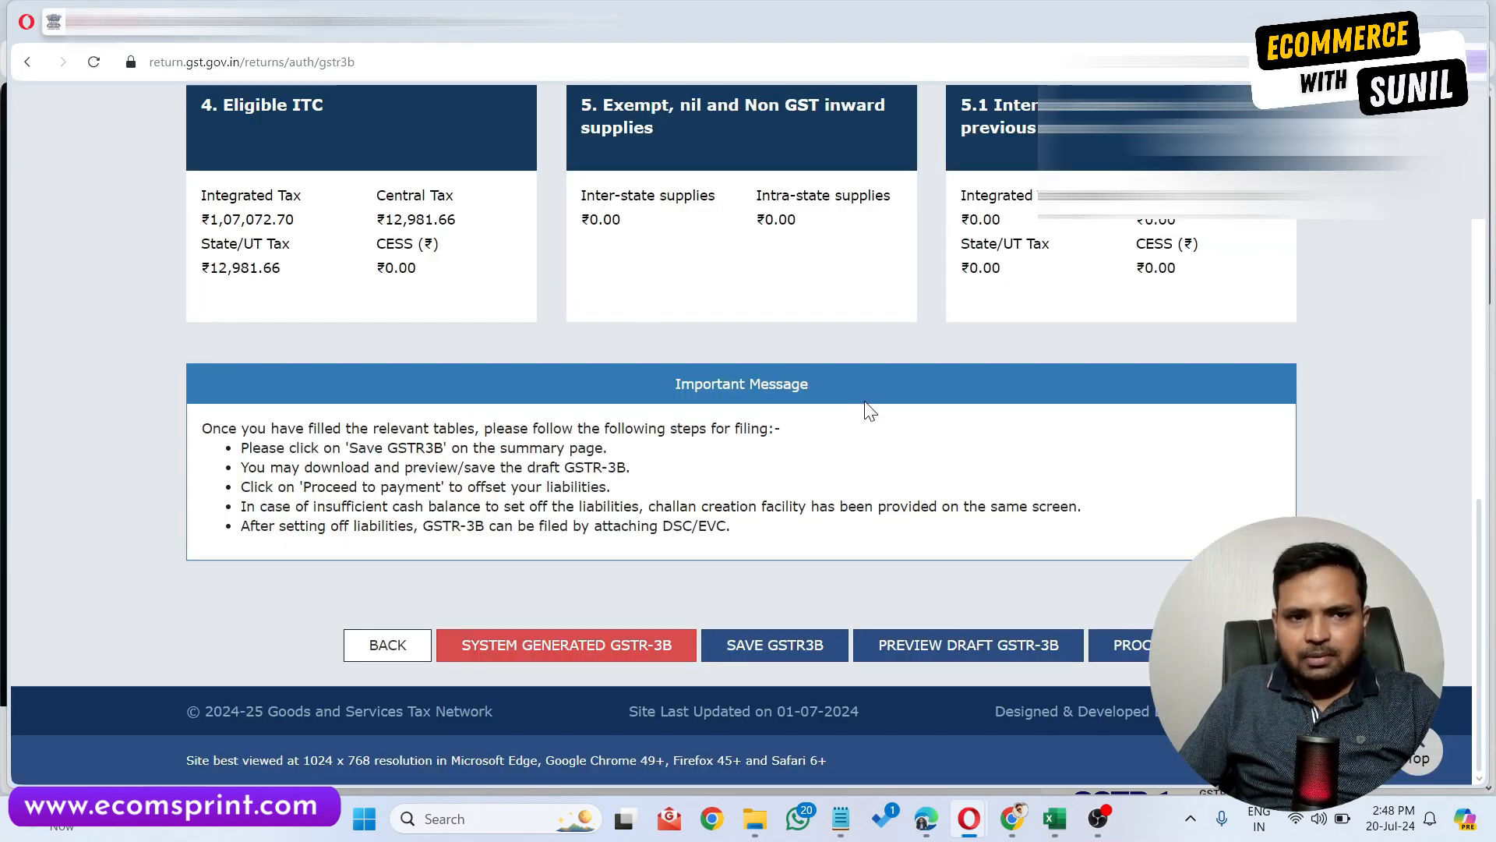
Proceed to payment and review the tax payment and ITC utilization table.
{"action": "left_click", "coordinate": [1122, 645]}
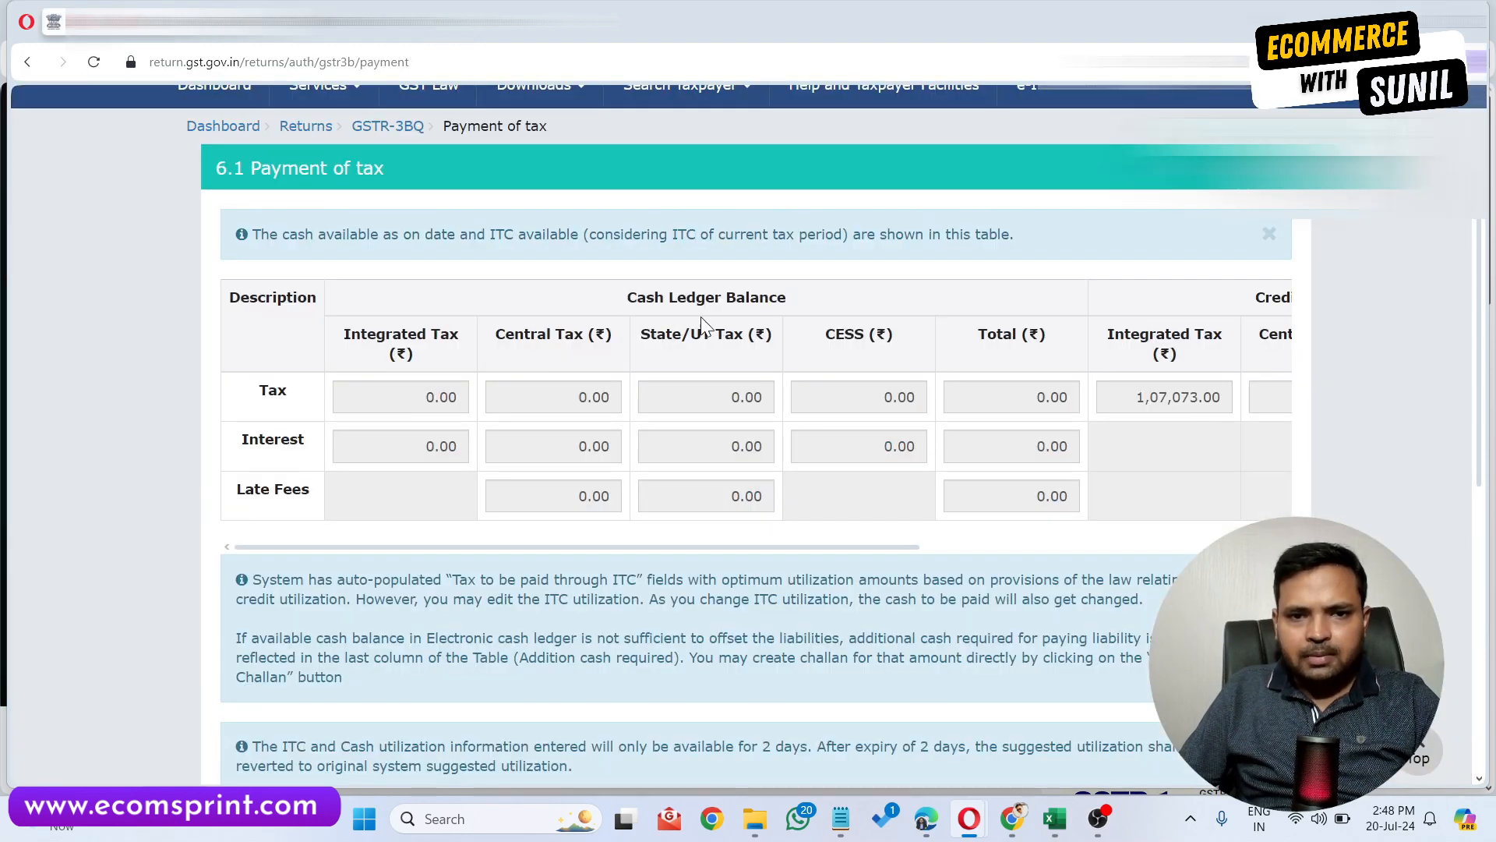
{"action": "scroll", "coordinate": [1261, 368], "scroll_direction": "right", "scroll_amount": 5}
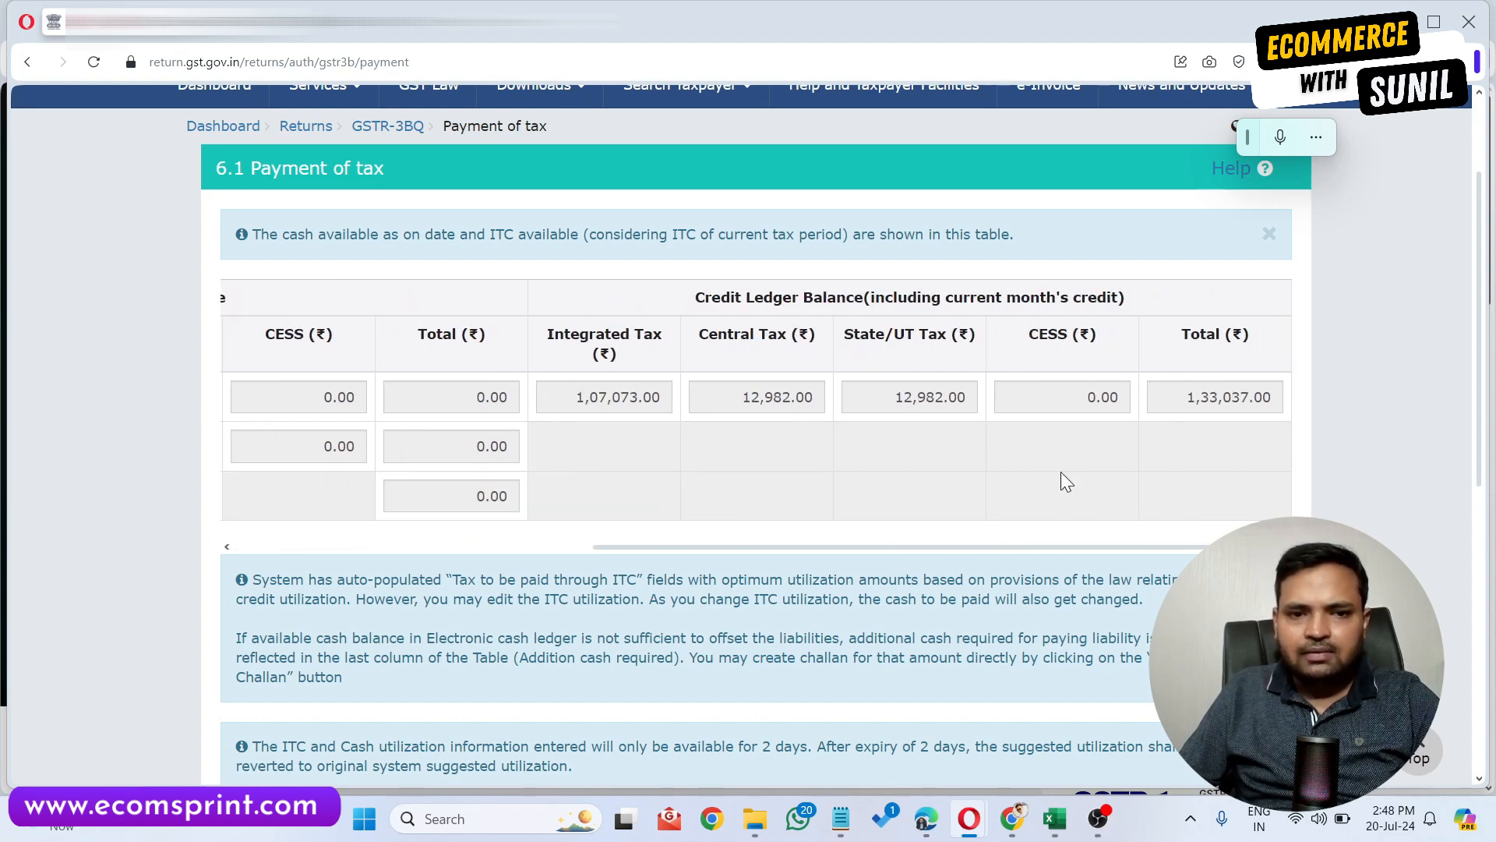
{"action": "scroll", "coordinate": [830, 444], "scroll_direction": "down", "scroll_amount": 8}
{"action": "scroll", "coordinate": [1113, 391], "scroll_direction": "right", "scroll_amount": 3}
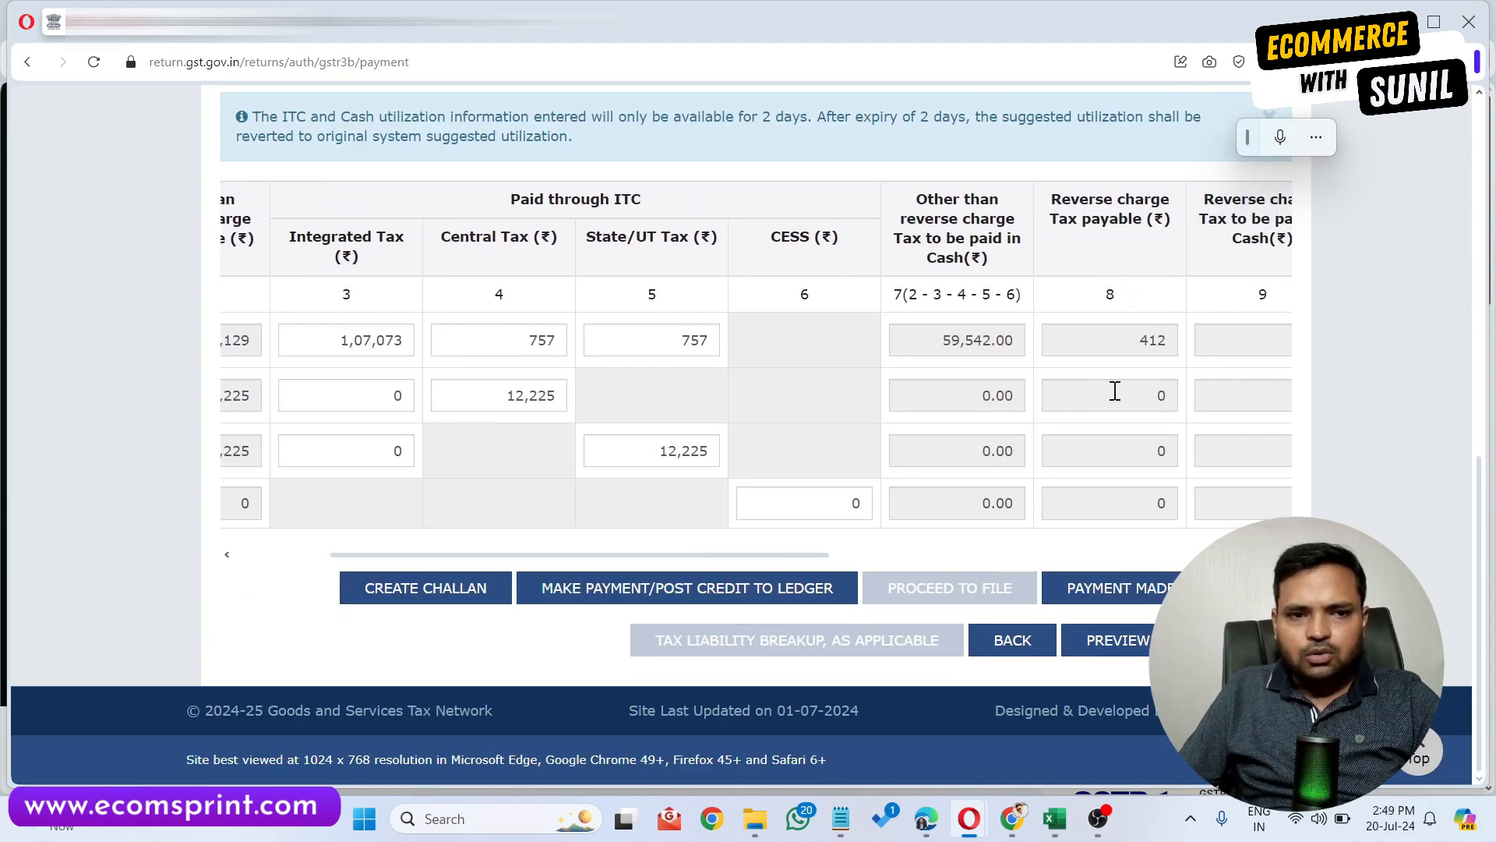
{"action": "scroll", "coordinate": [1113, 390], "scroll_direction": "right", "scroll_amount": 2}
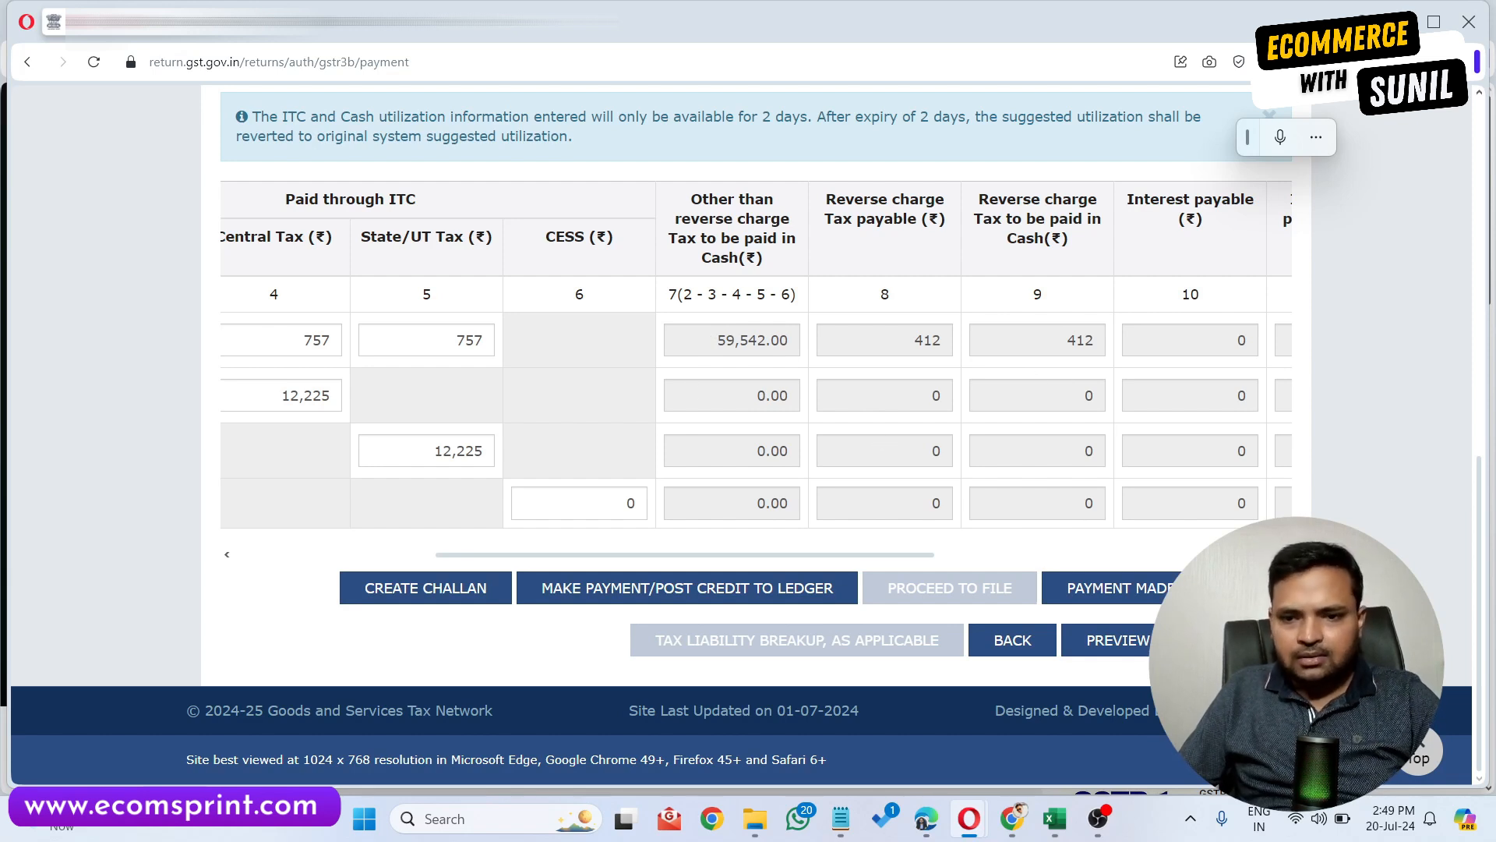
Create a challan for the cash liability and choose E-Payment as the payment mode.
{"action": "left_click", "coordinate": [450, 604]}
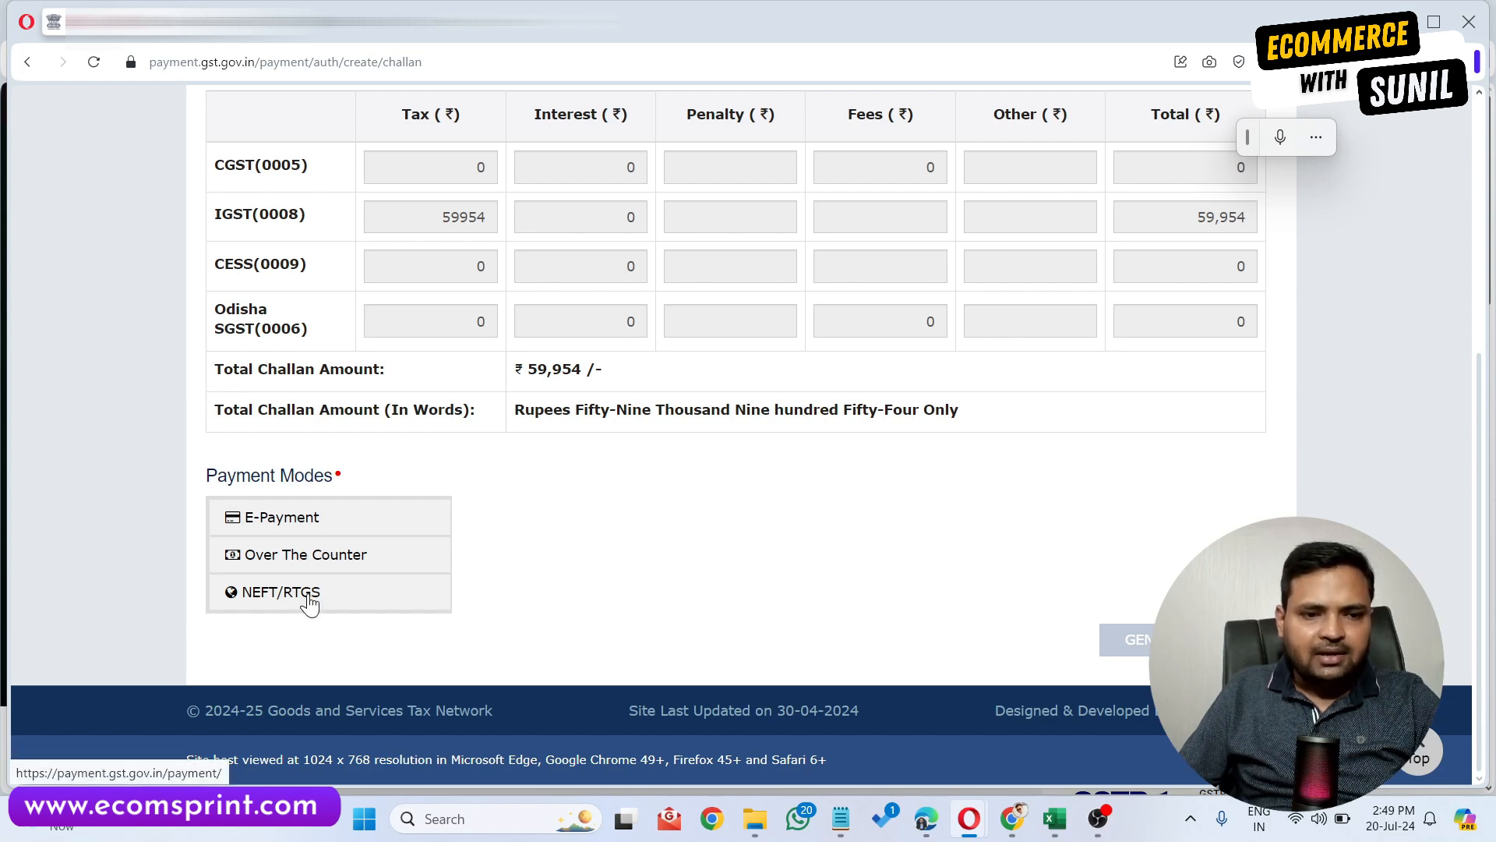
{"action": "left_click", "coordinate": [329, 525]}
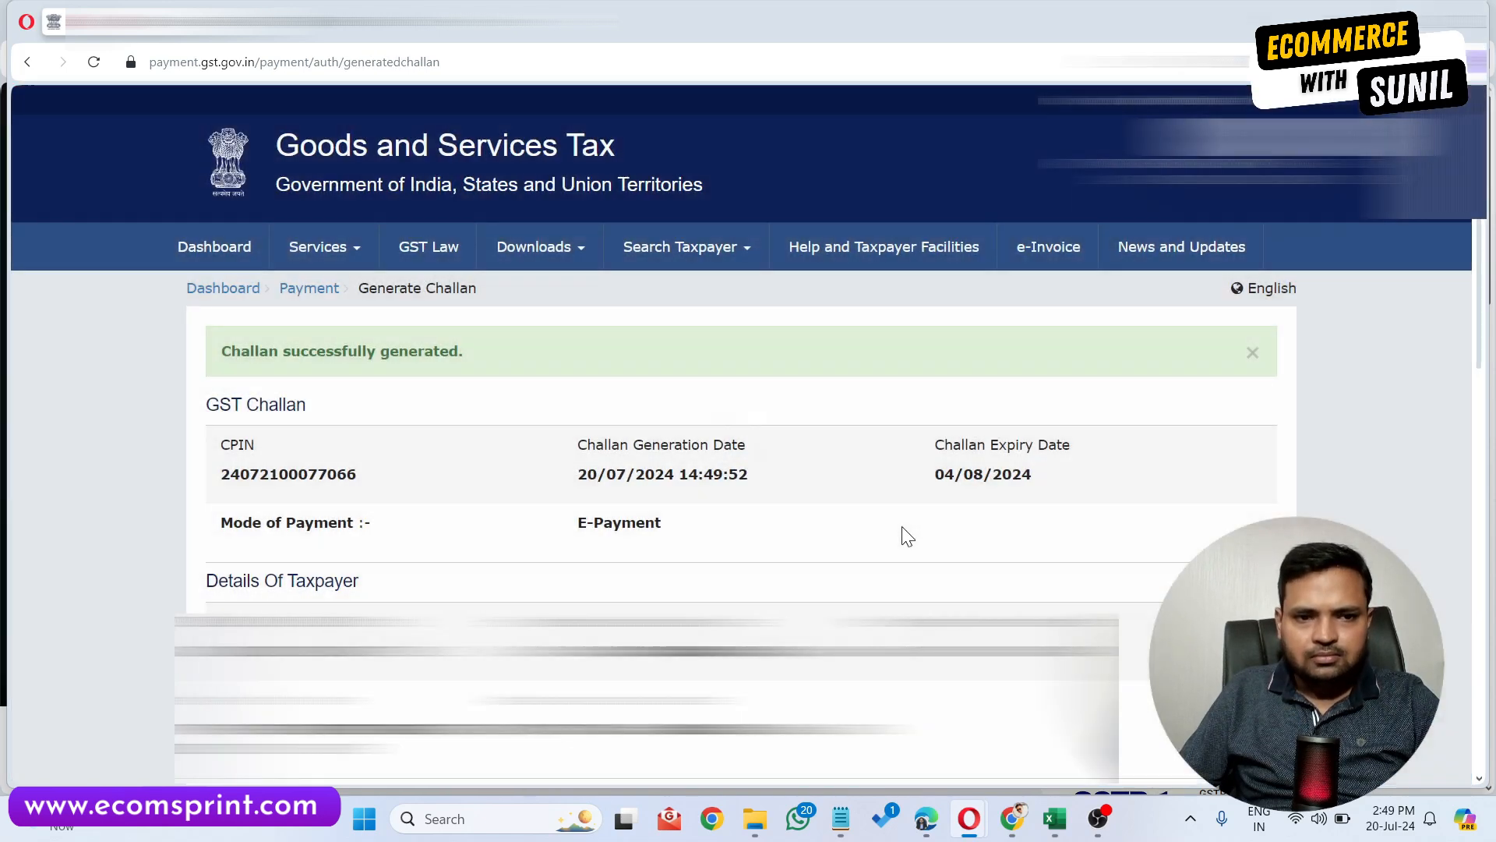
{"action": "scroll", "coordinate": [901, 526], "scroll_direction": "down", "scroll_amount": 10}
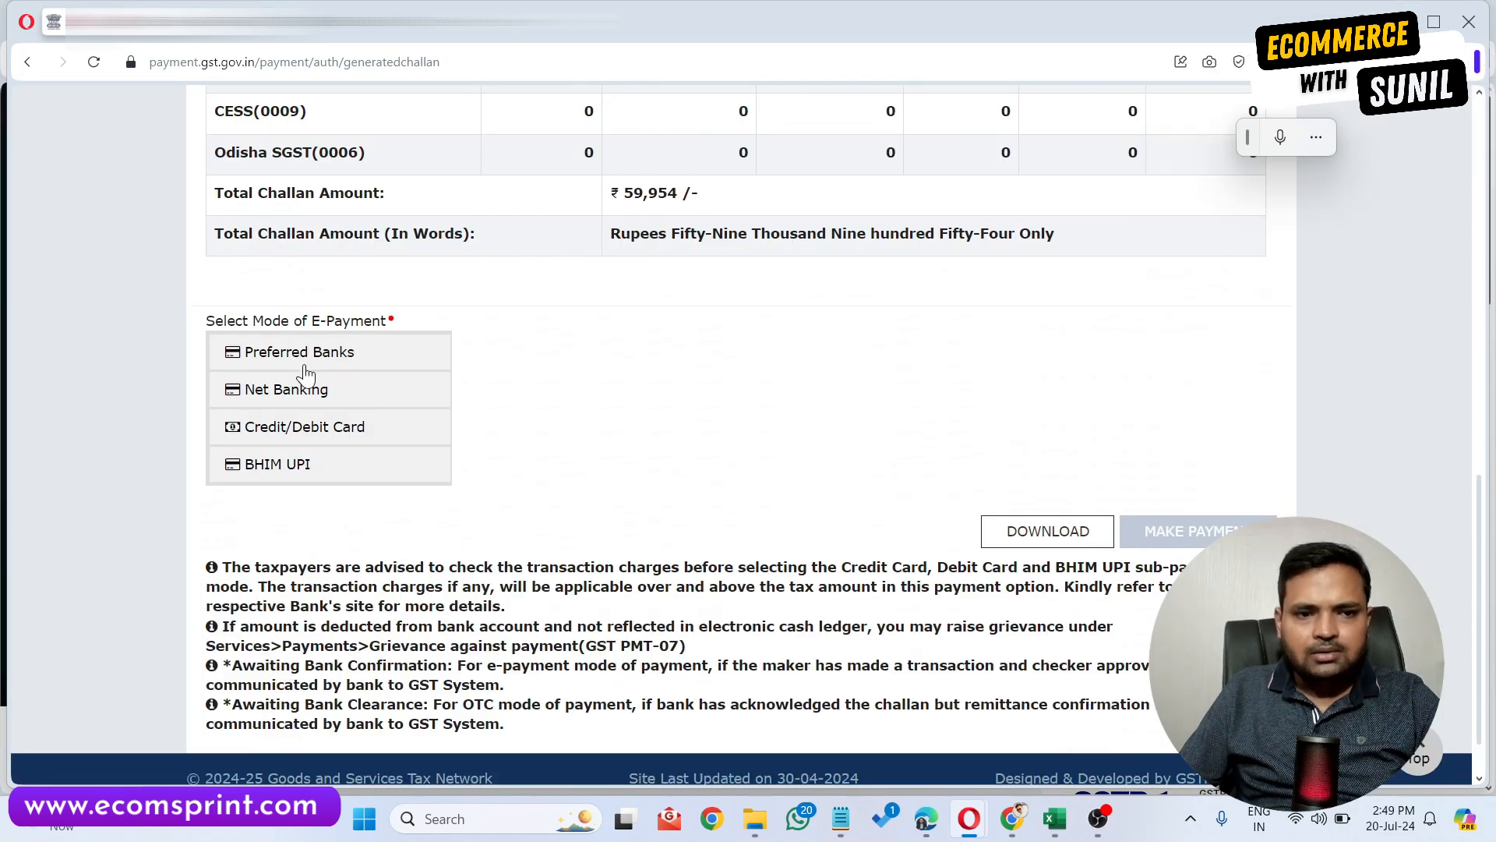
Choose Net Banking with Axis Bank, accept the terms and conditions, and make the payment.
{"action": "left_click", "coordinate": [314, 404]}
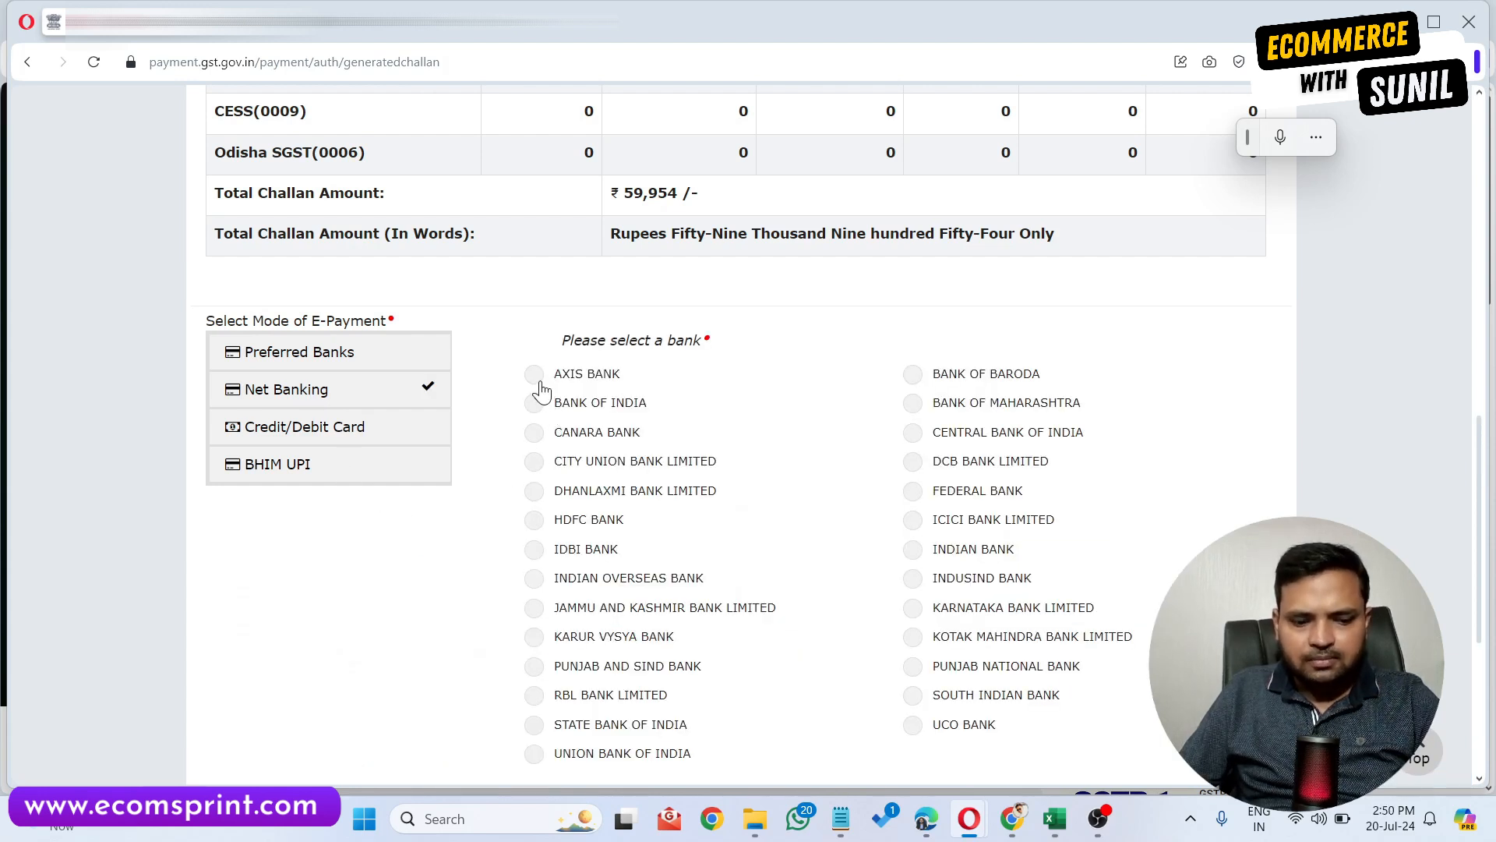
{"action": "left_click", "coordinate": [538, 377]}
{"action": "scroll", "coordinate": [1010, 490], "scroll_direction": "down", "scroll_amount": 5}
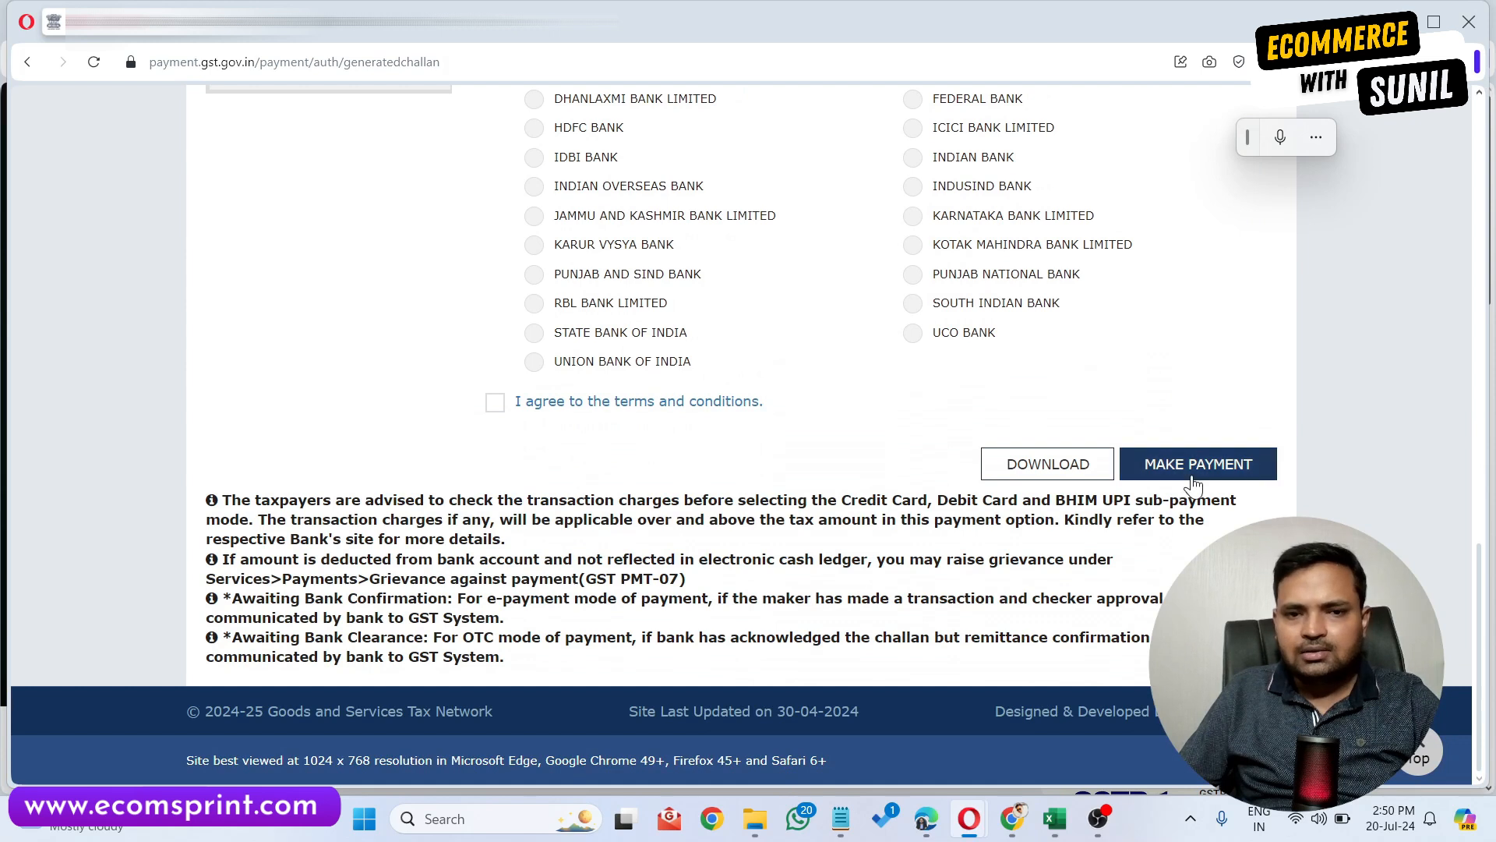
{"action": "left_click", "coordinate": [495, 402]}
{"action": "left_click", "coordinate": [1242, 466]}
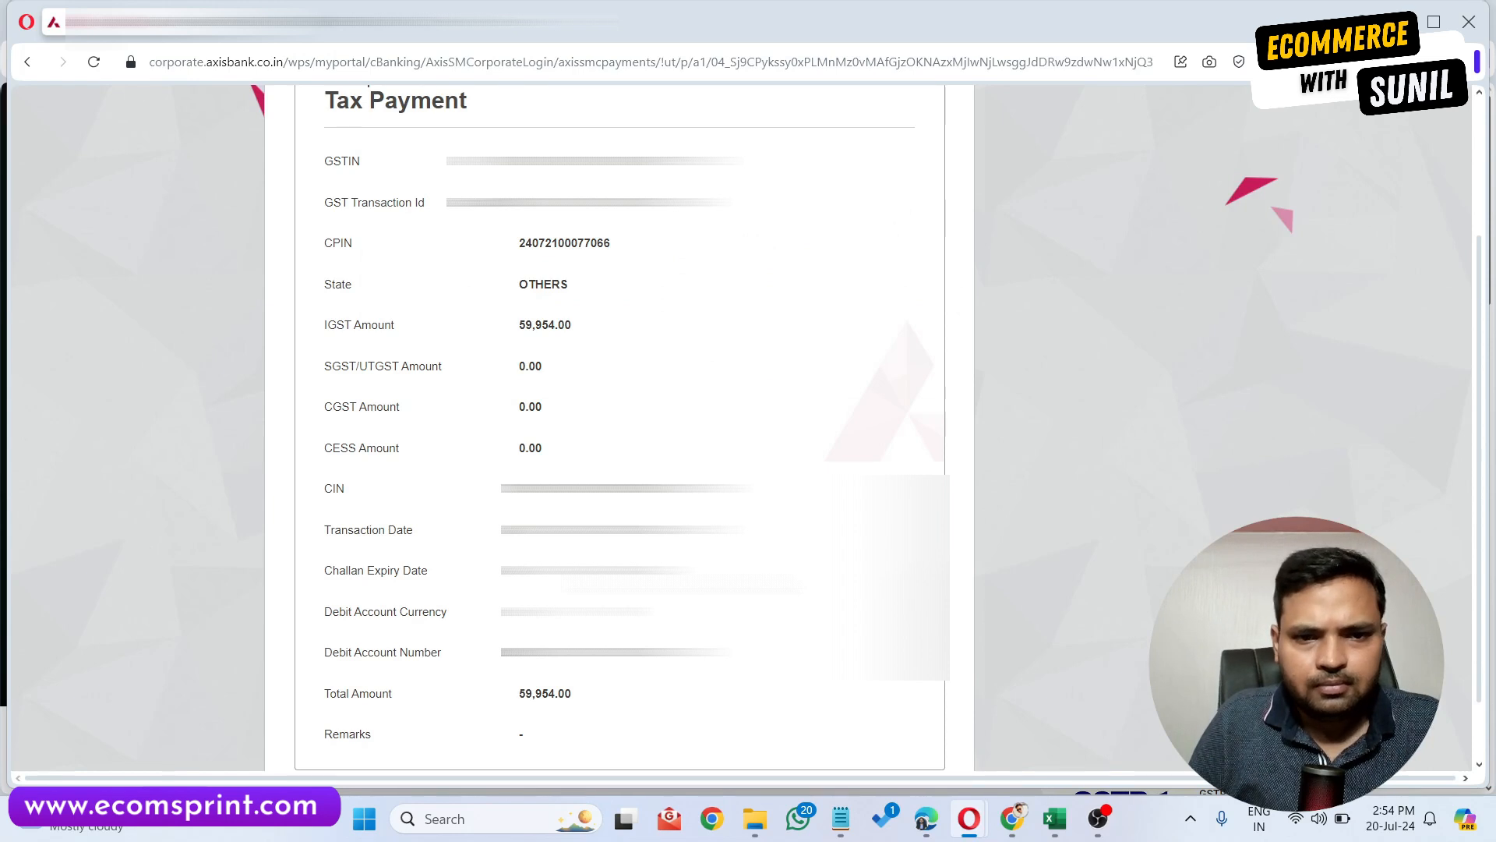
Complete the bank tax payment and continue back to the GSTR-3B payment of tax page.
{"action": "scroll", "coordinate": [665, 754], "scroll_direction": "down", "scroll_amount": 1}
{"action": "left_click", "coordinate": [665, 746]}
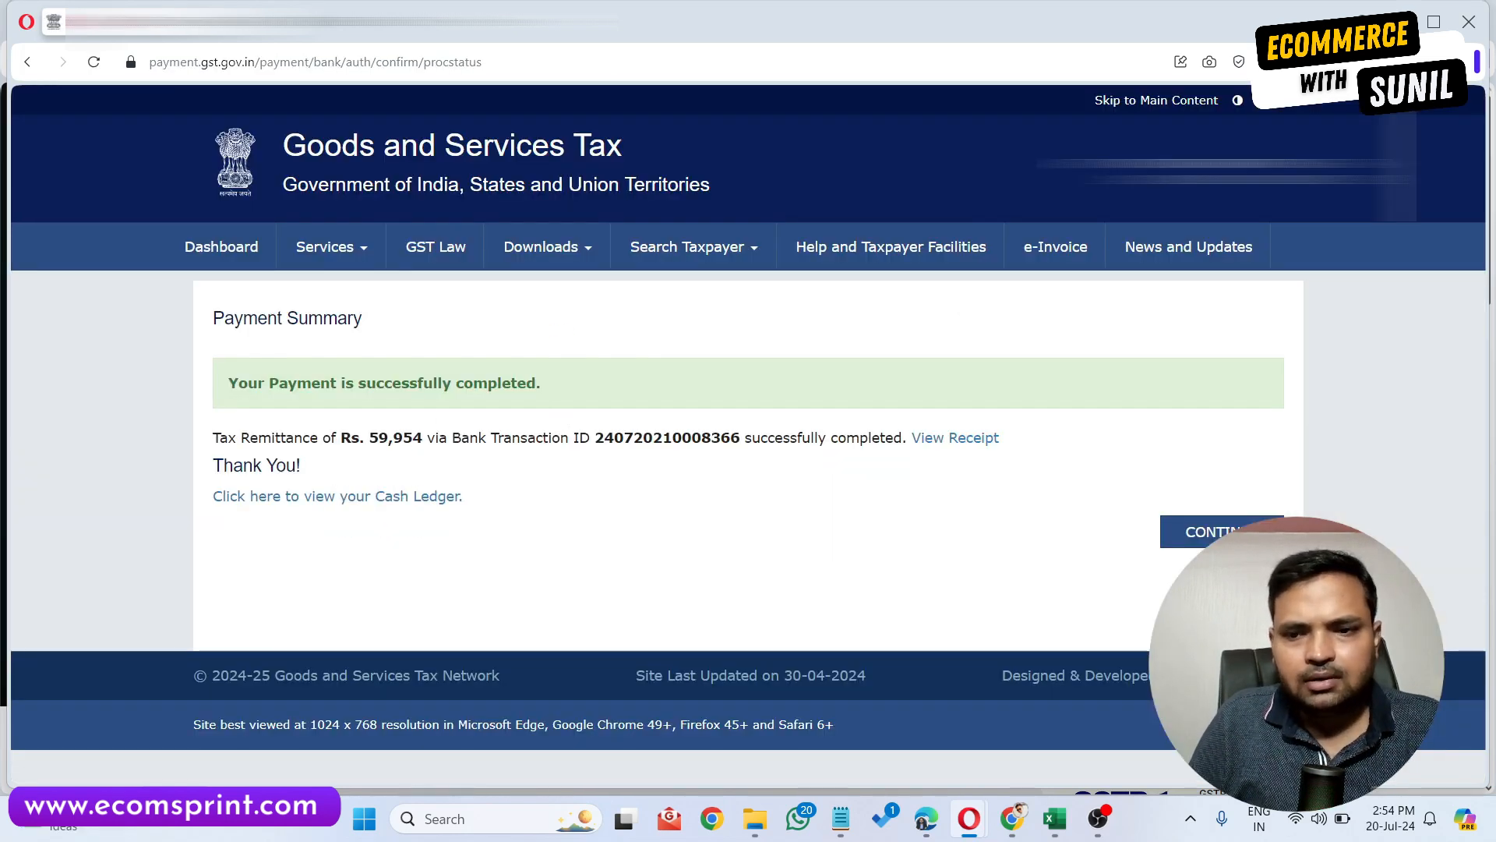
{"action": "left_click", "coordinate": [1236, 530]}
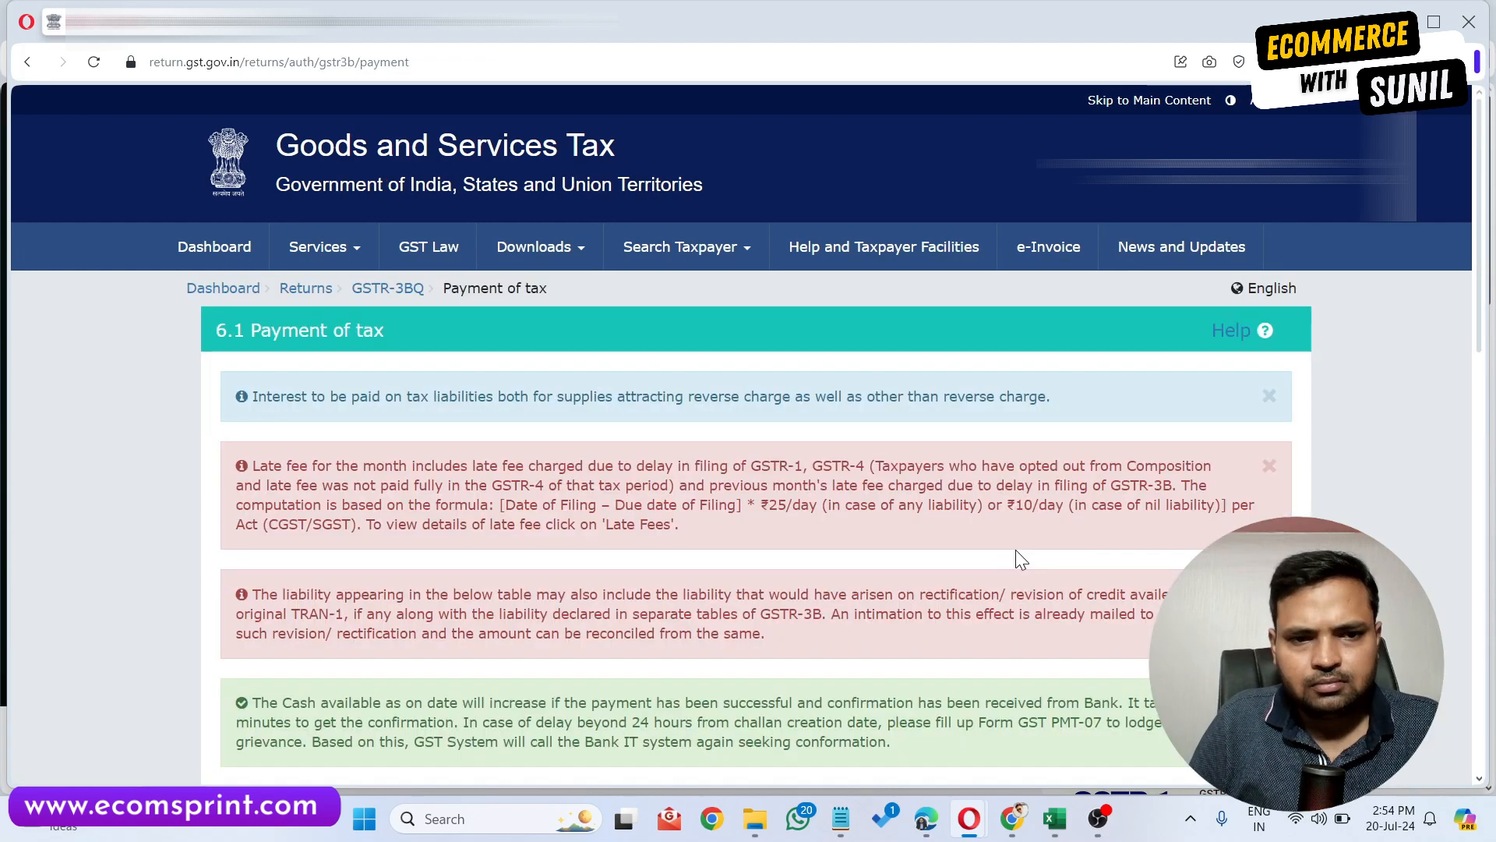
Offset the liability by posting credit to the ledger and acknowledge the confirmation.
{"action": "scroll", "coordinate": [1016, 550], "scroll_direction": "down", "scroll_amount": 1}
{"action": "scroll", "coordinate": [1016, 549], "scroll_direction": "down", "scroll_amount": 15}
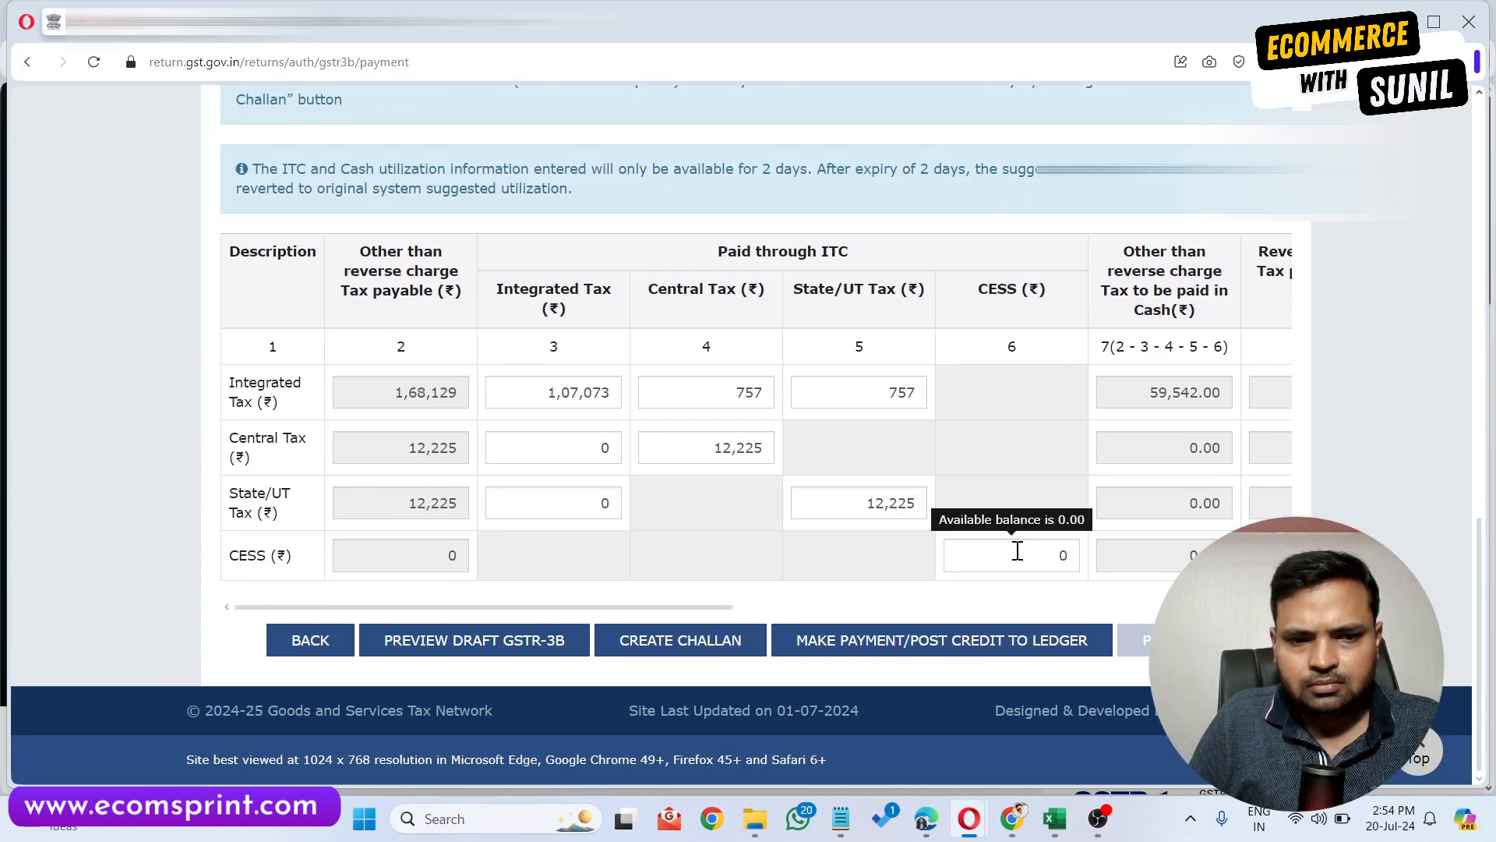
{"action": "left_click", "coordinate": [1062, 659]}
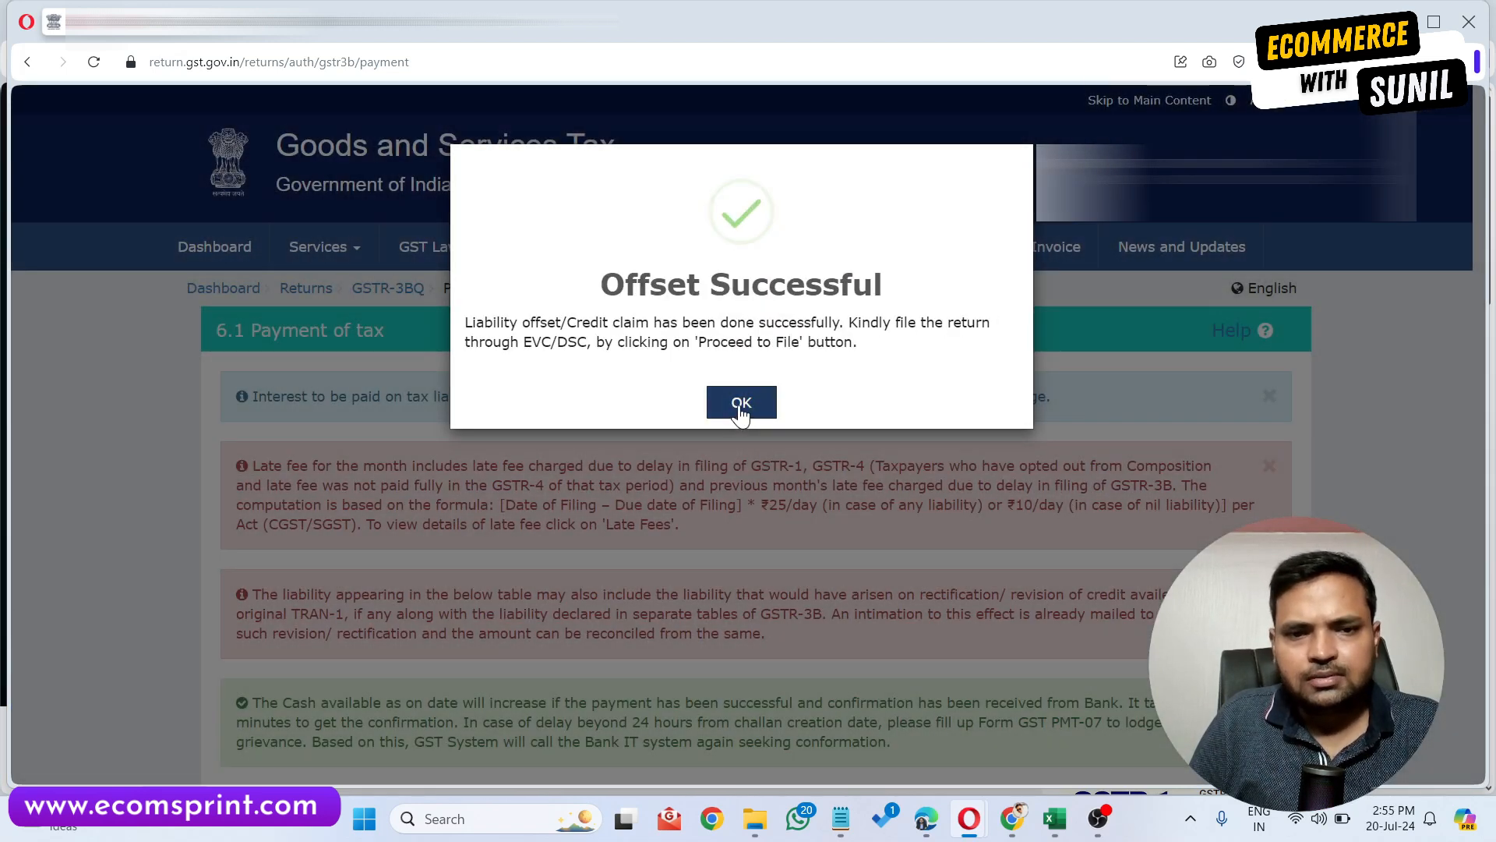
{"action": "left_click", "coordinate": [741, 403]}
Proceed to file the return and tick the verification declaration.
{"action": "scroll", "coordinate": [1083, 519], "scroll_direction": "down", "scroll_amount": 10}
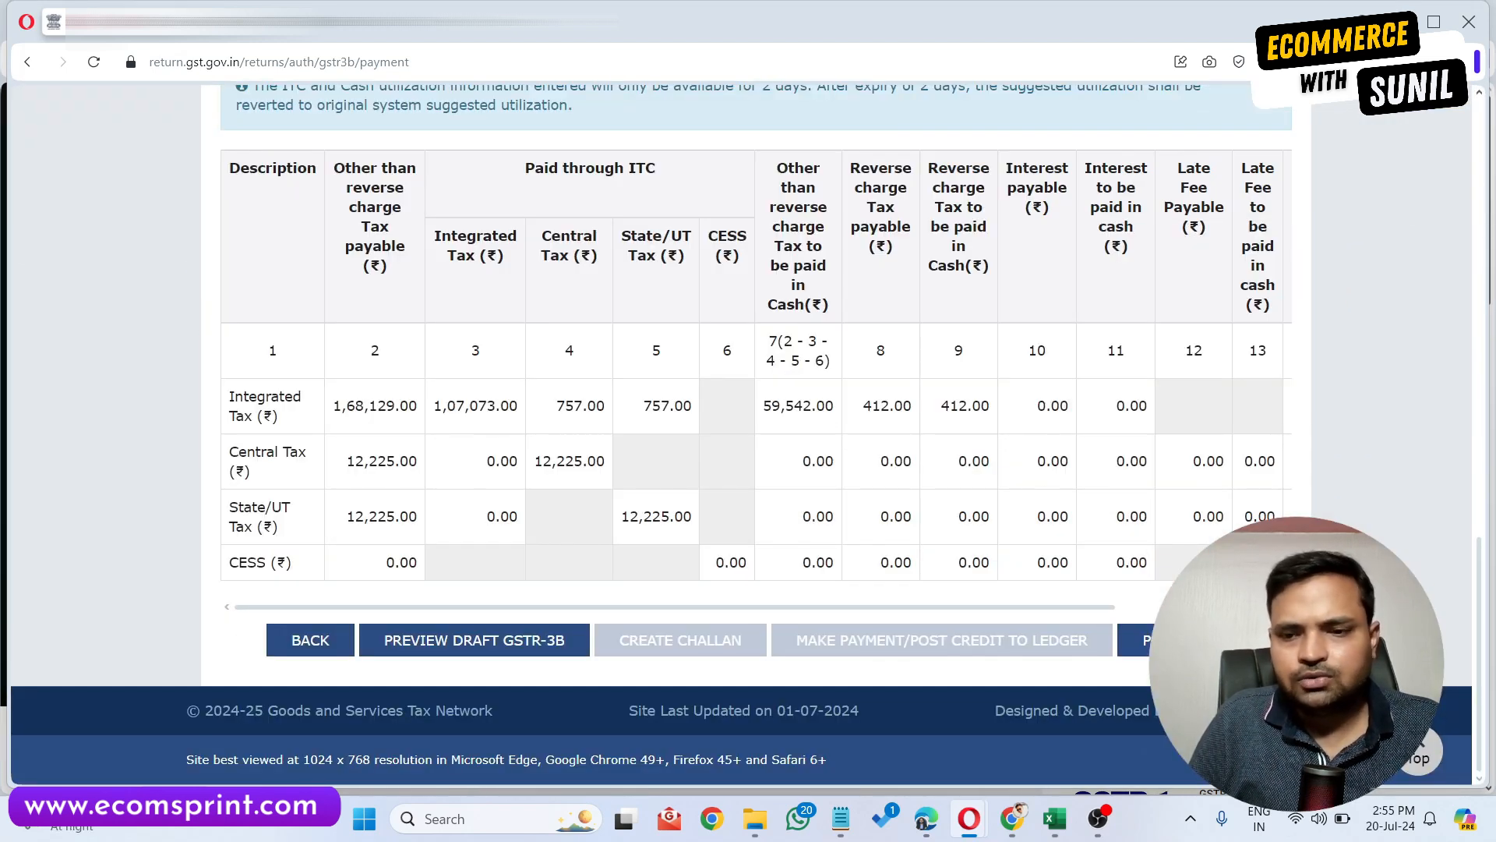
{"action": "left_click", "coordinate": [1137, 639]}
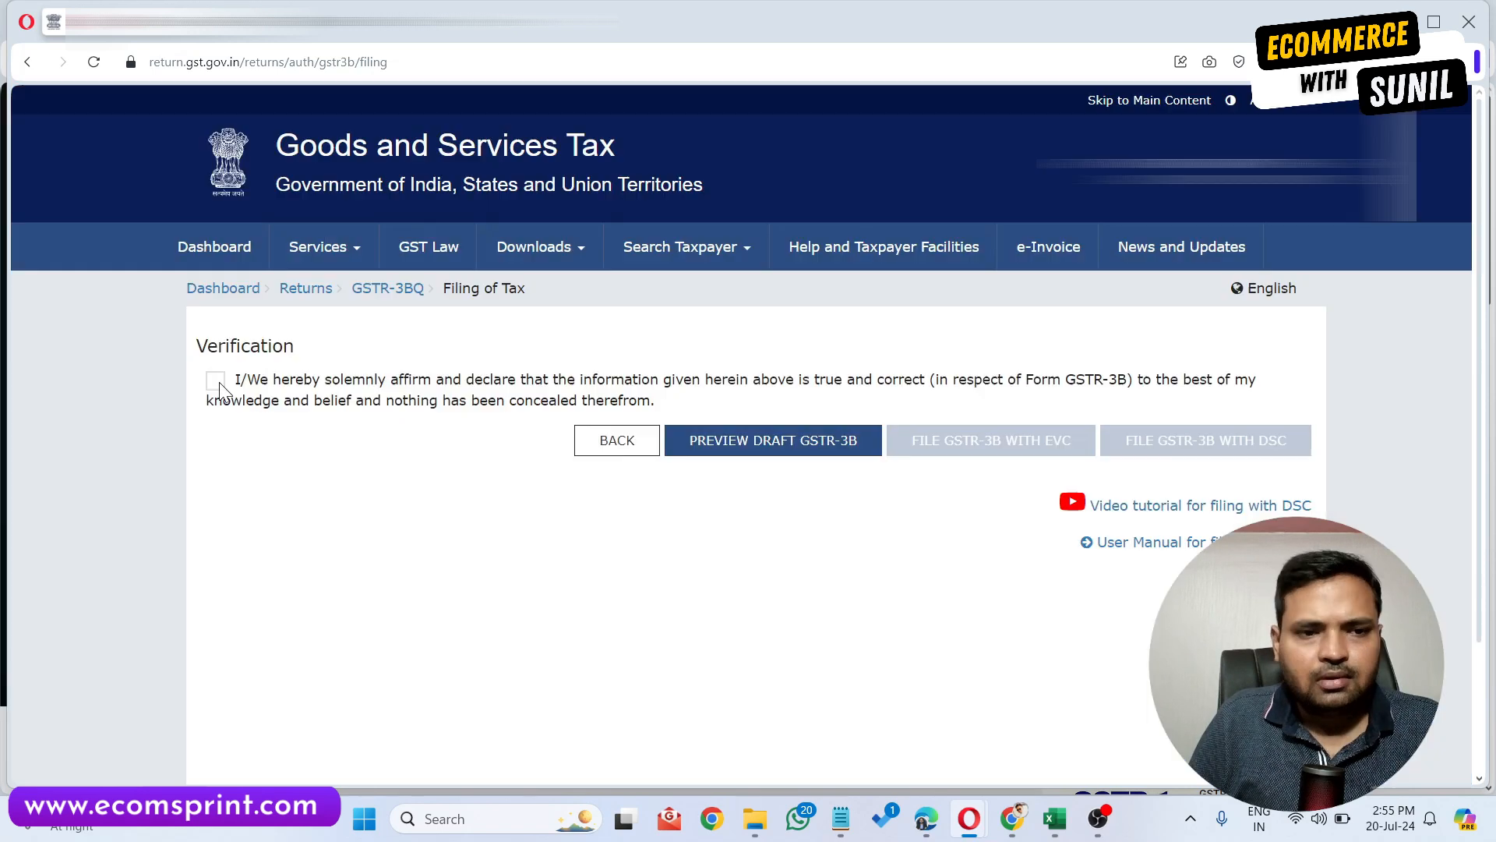
{"action": "left_click", "coordinate": [216, 381]}
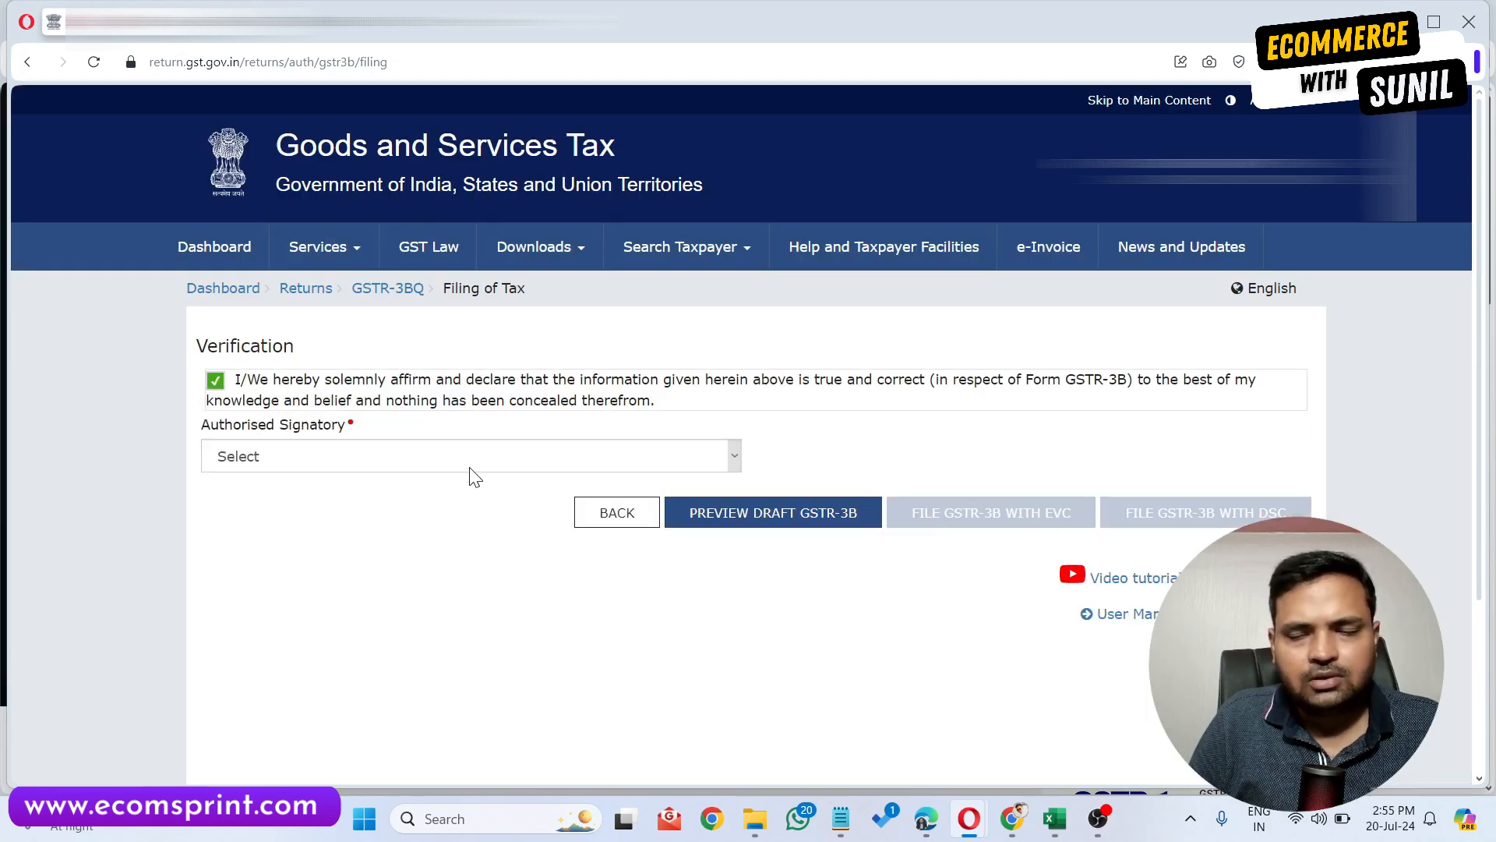